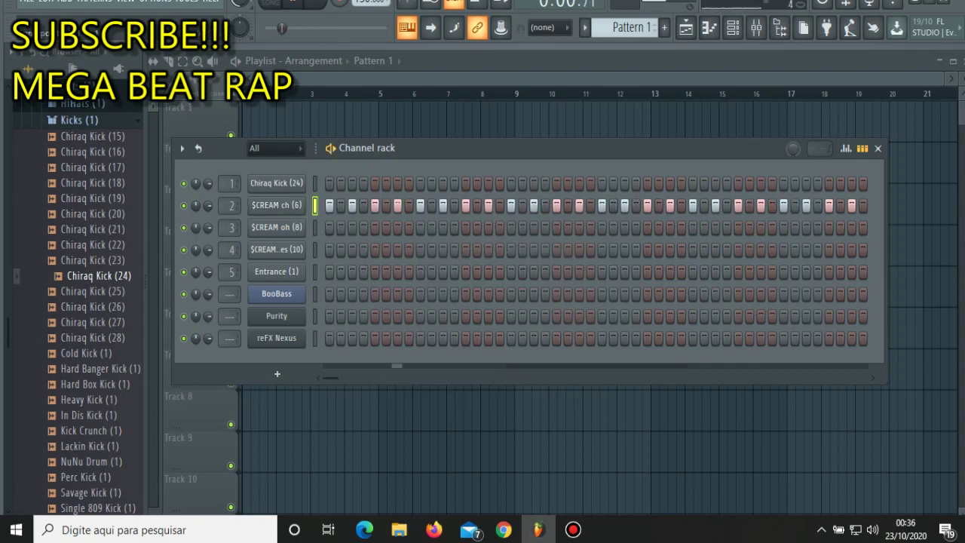
# - Place a Chiraq Kick (24) hit on step 1 and a $CREAM oh (8) hit on step 41 of the pattern
pyautogui.click(330, 183)
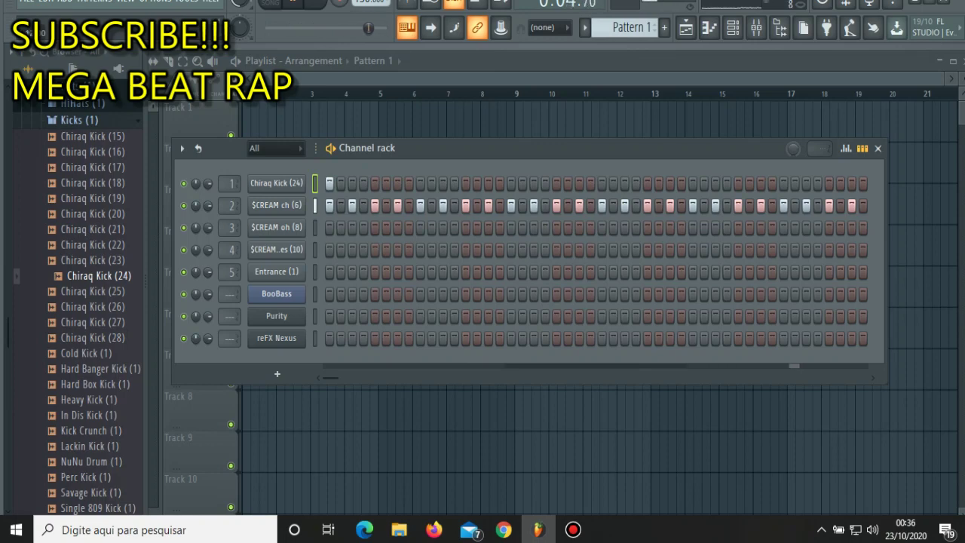
pyautogui.click(829, 227)
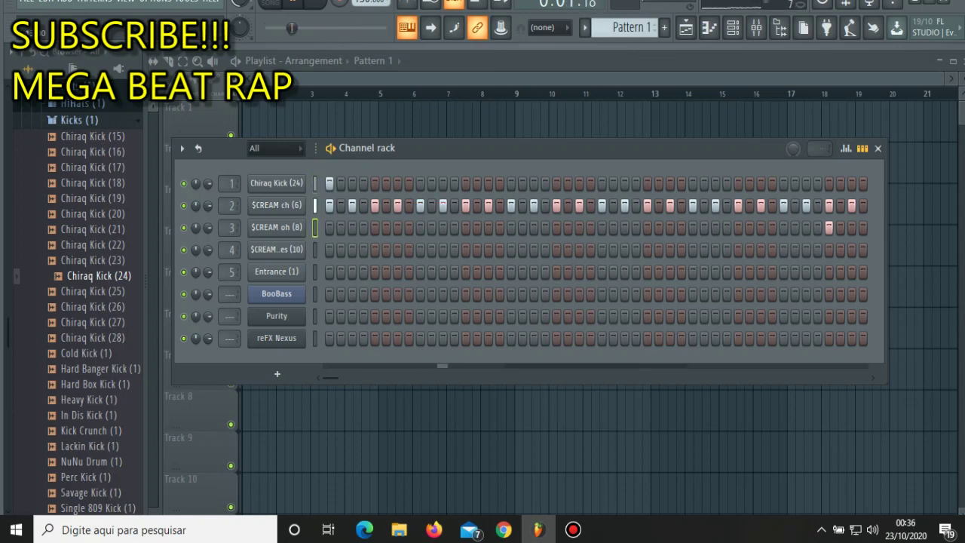
pyautogui.click(785, 227)
pyautogui.click(829, 227)
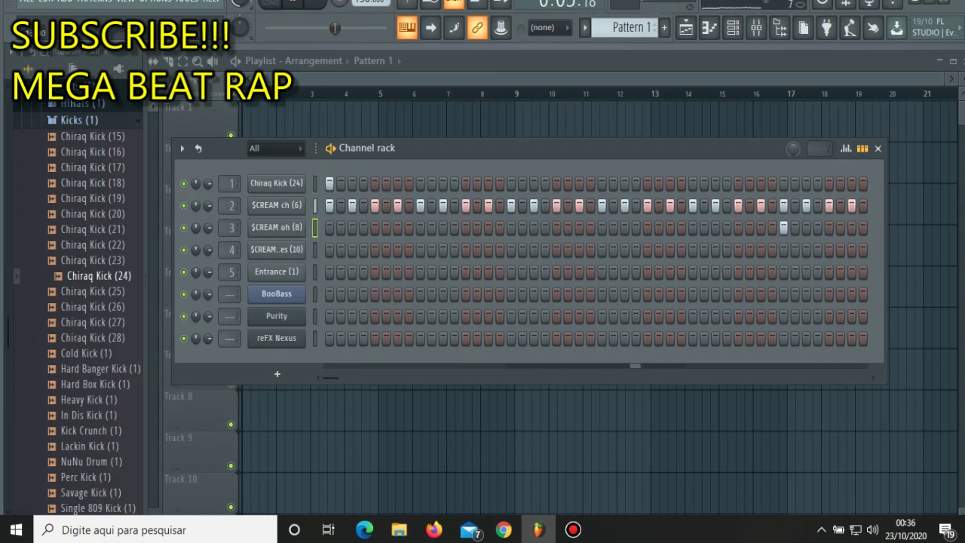
# - Place hits on steps 9, 25 and 41 of channel 4, the $CREAM sample ending in (10)
pyautogui.click(784, 250)
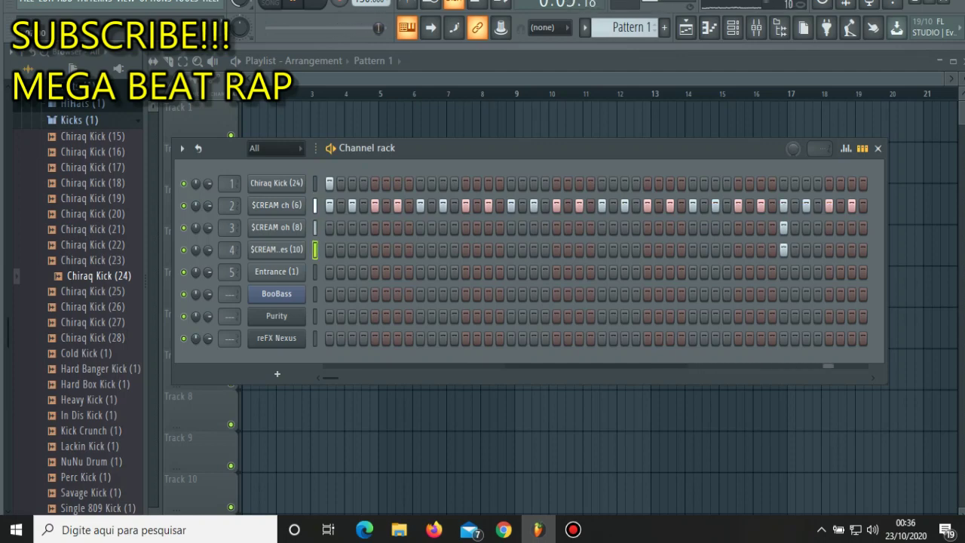
pyautogui.click(602, 249)
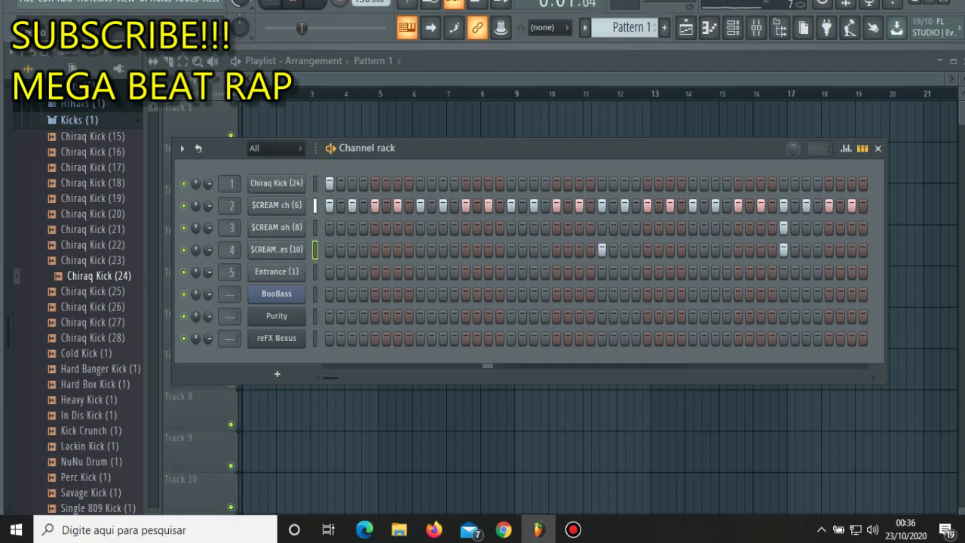
pyautogui.click(420, 250)
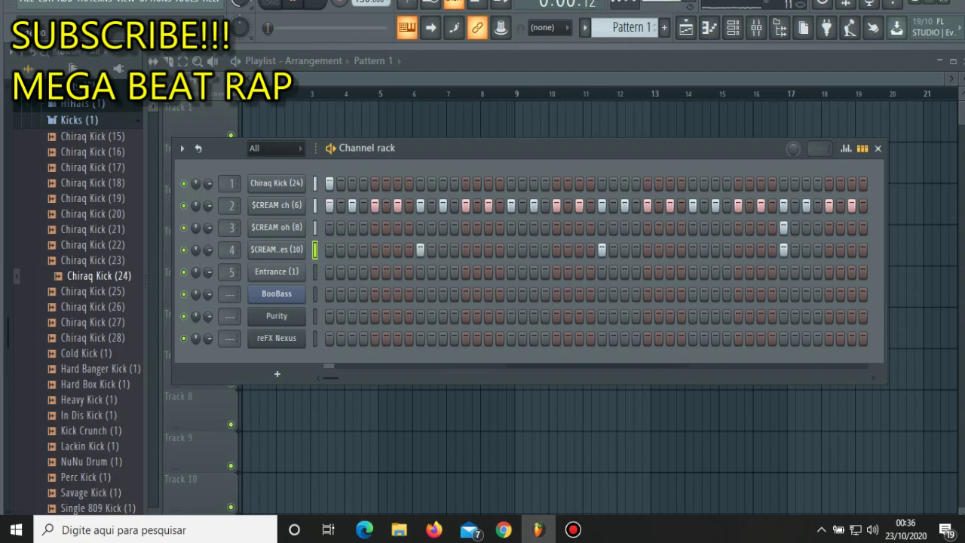
# - Add a Chiraq Kick (24) hit on step 11 and try out further kick hits between steps 18 and 22
pyautogui.click(454, 184)
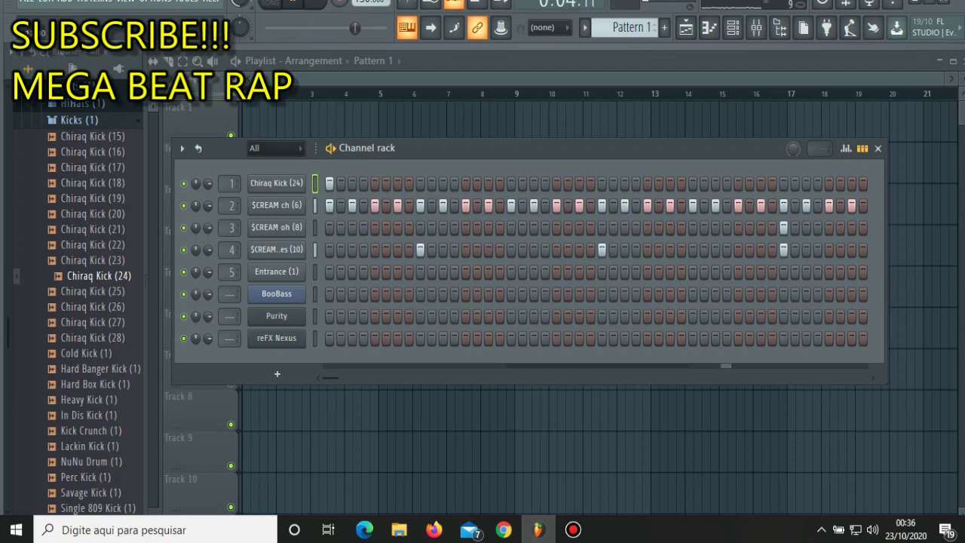
pyautogui.click(442, 184)
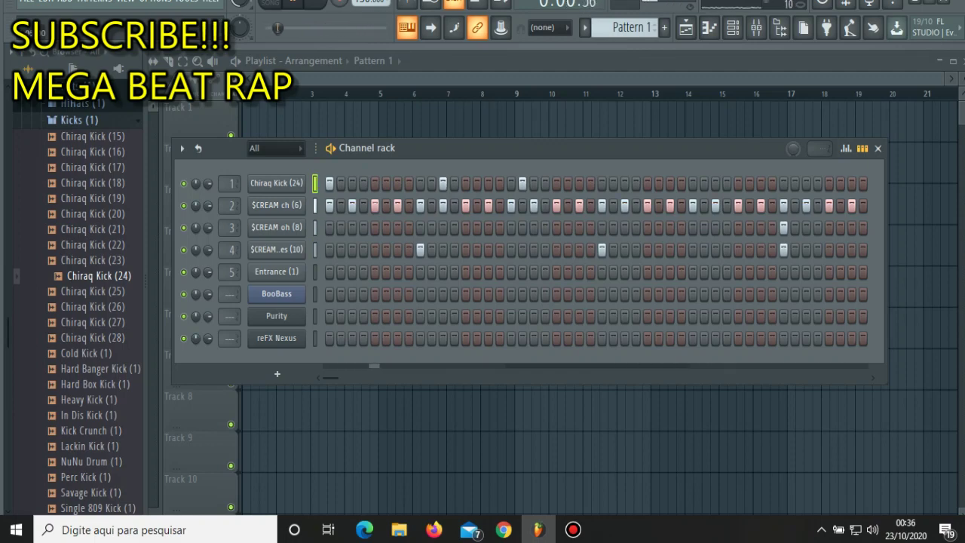
pyautogui.click(557, 183)
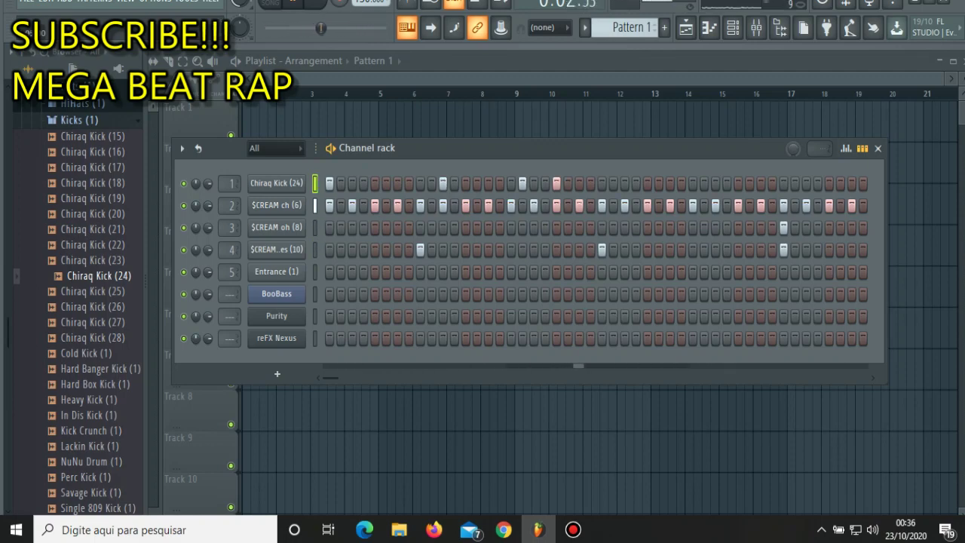
pyautogui.click(522, 183)
pyautogui.click(533, 183)
pyautogui.click(556, 183)
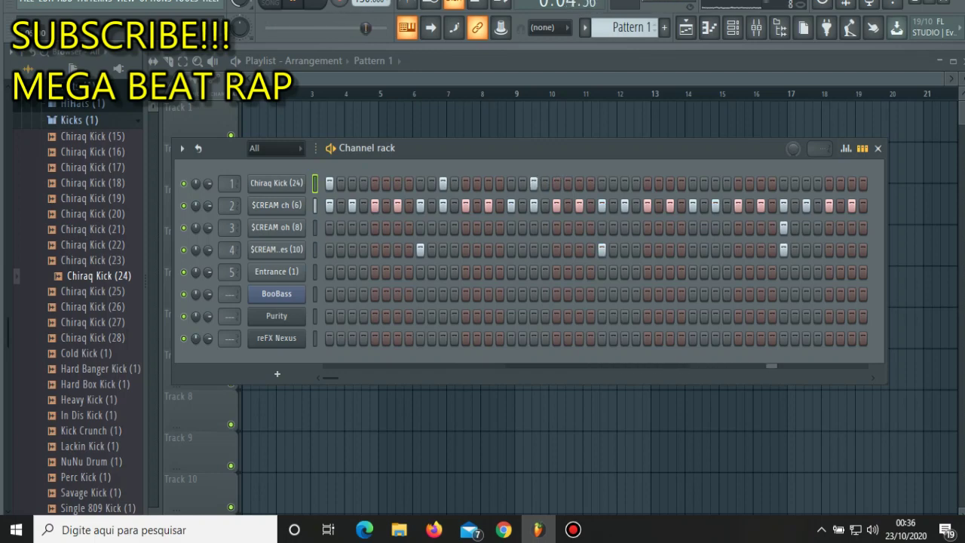
pyautogui.click(568, 183)
pyautogui.click(534, 184)
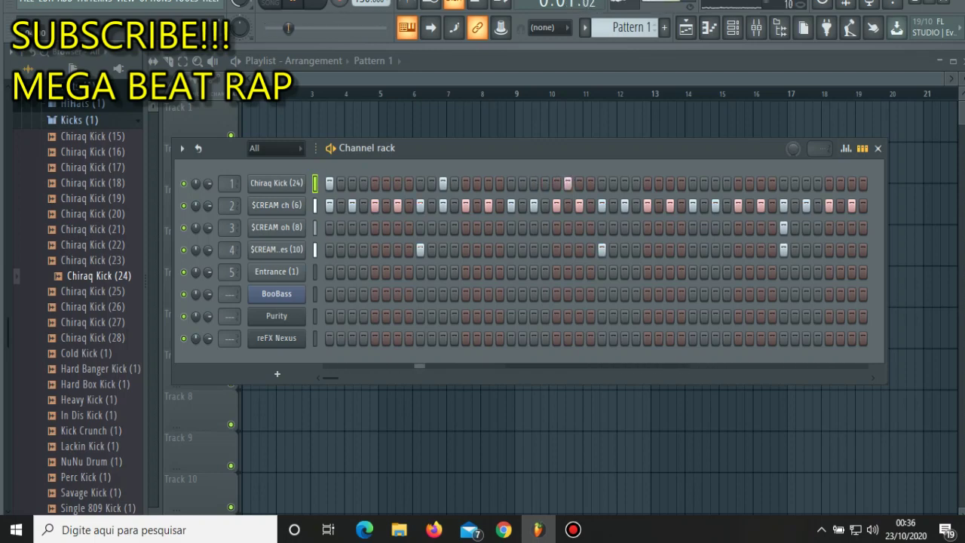
pyautogui.click(545, 183)
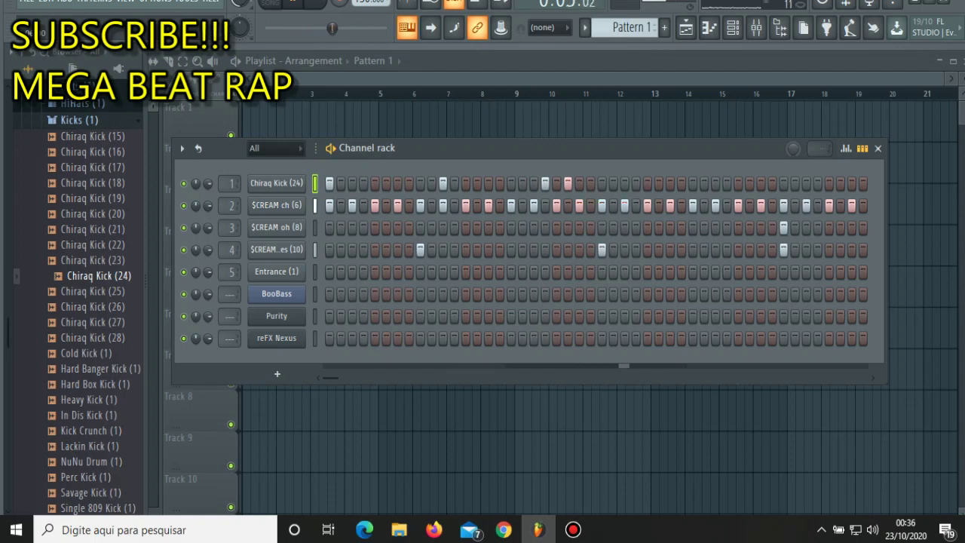
pyautogui.click(545, 183)
pyautogui.click(534, 183)
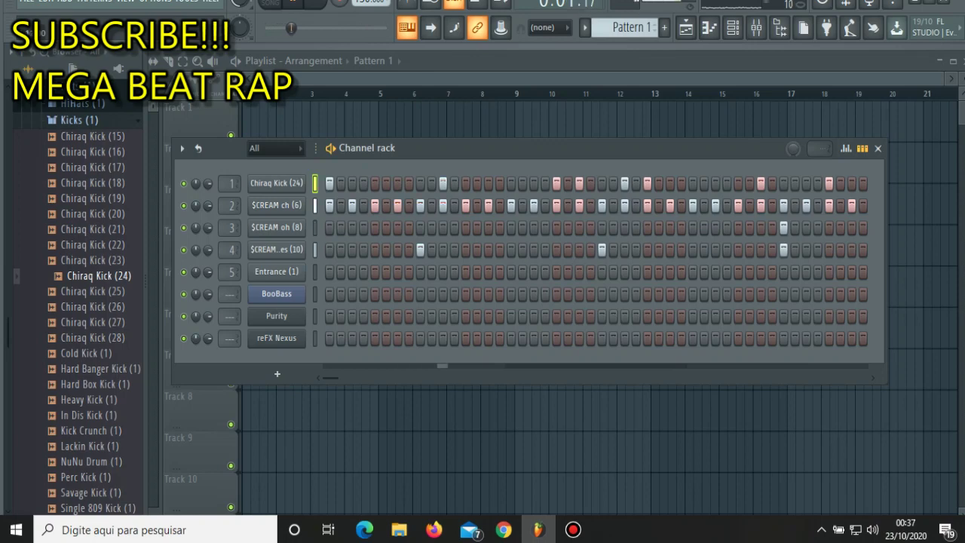
# - Try a hit on step 28 of channel 4, undo it, and place a $CREAM oh (8) hit on step 25 instead
pyautogui.click(636, 250)
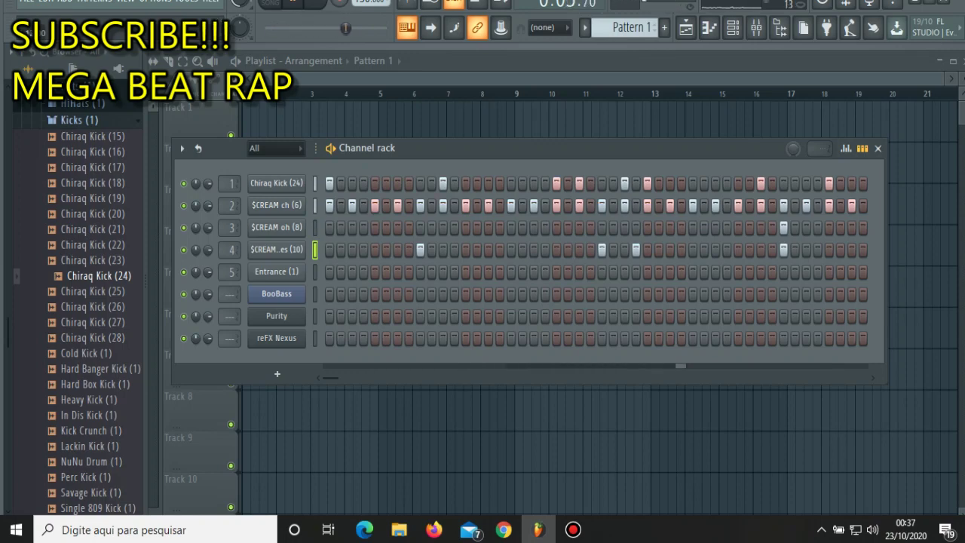
pyautogui.hotkey('ctrl', 'z')
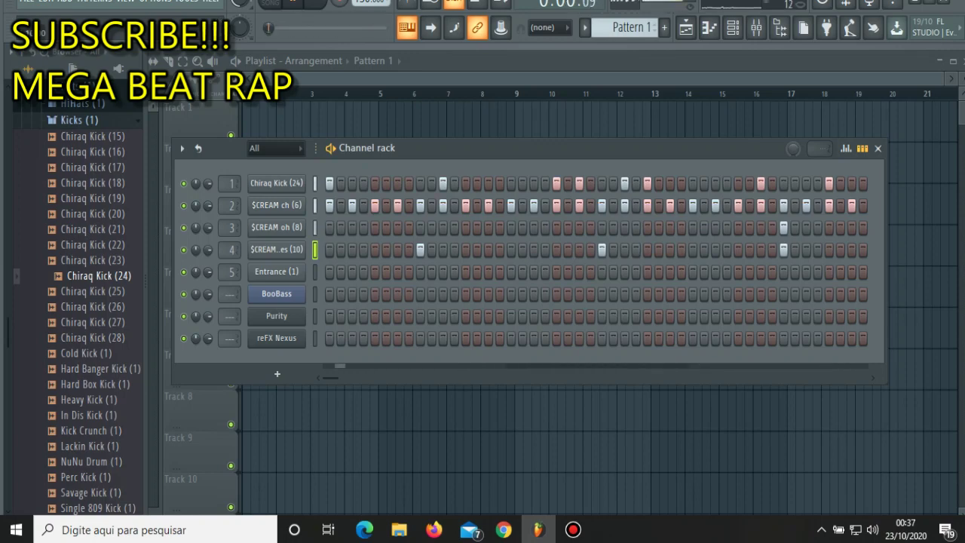
pyautogui.click(601, 227)
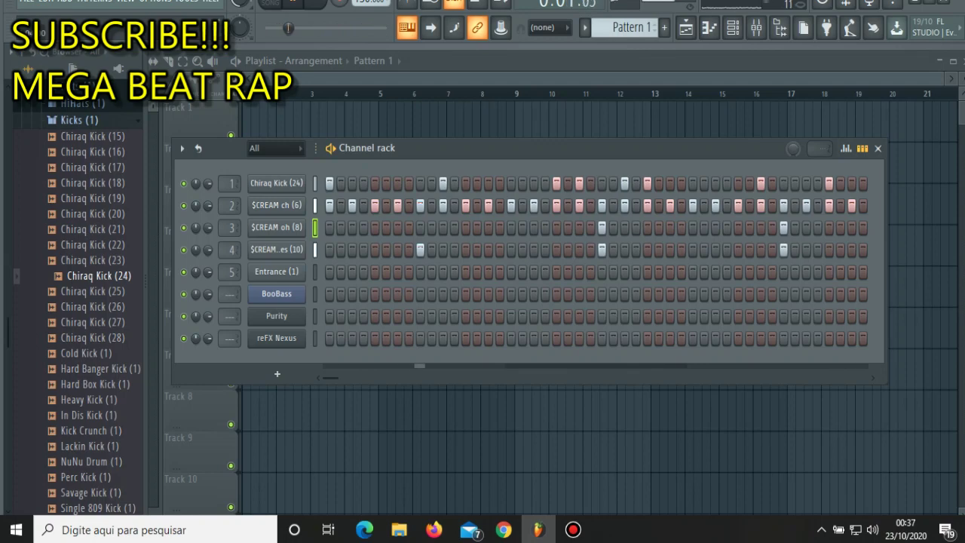
# - Open the BooBass channel's piano roll and draw a one-bar C4 note across bar 1
pyautogui.rightClick(304, 291)
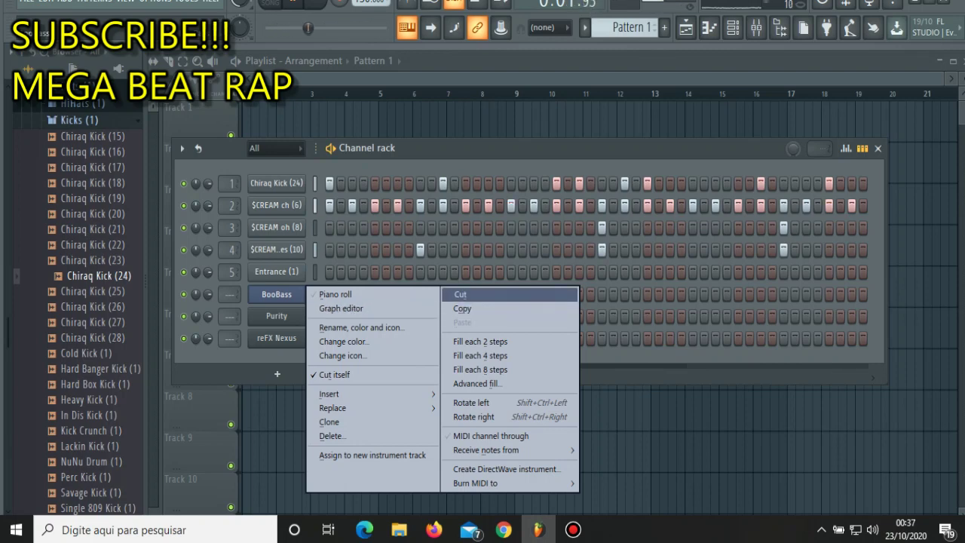
pyautogui.click(460, 294)
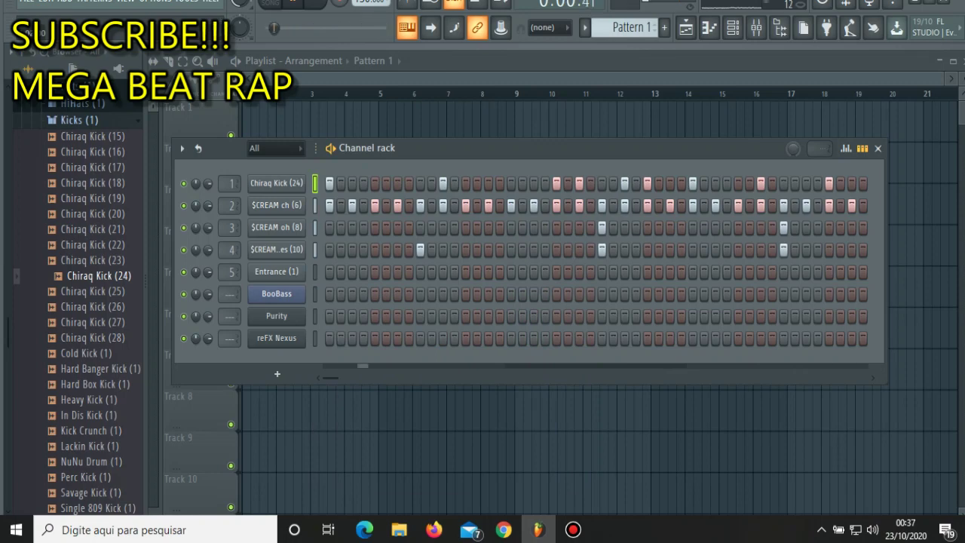
pyautogui.rightClick(302, 293)
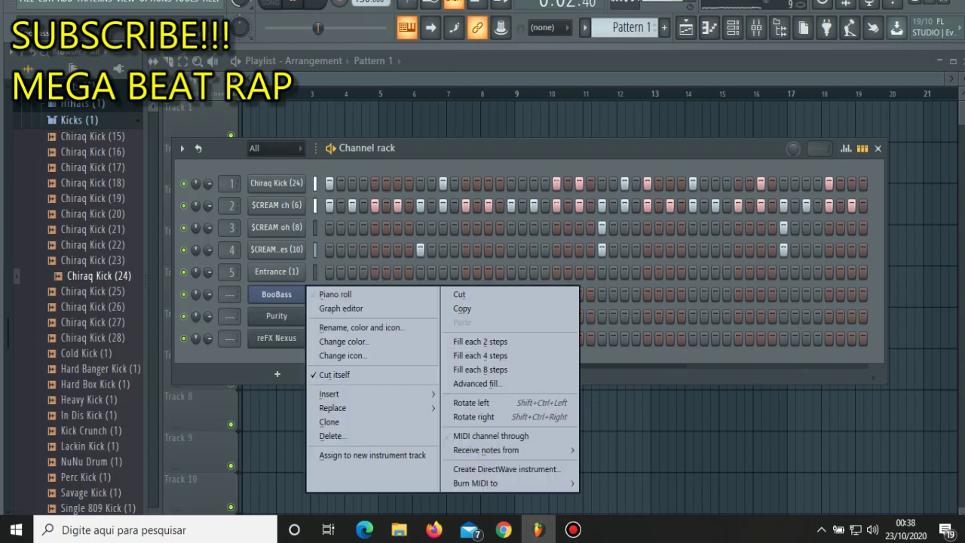
pyautogui.click(335, 295)
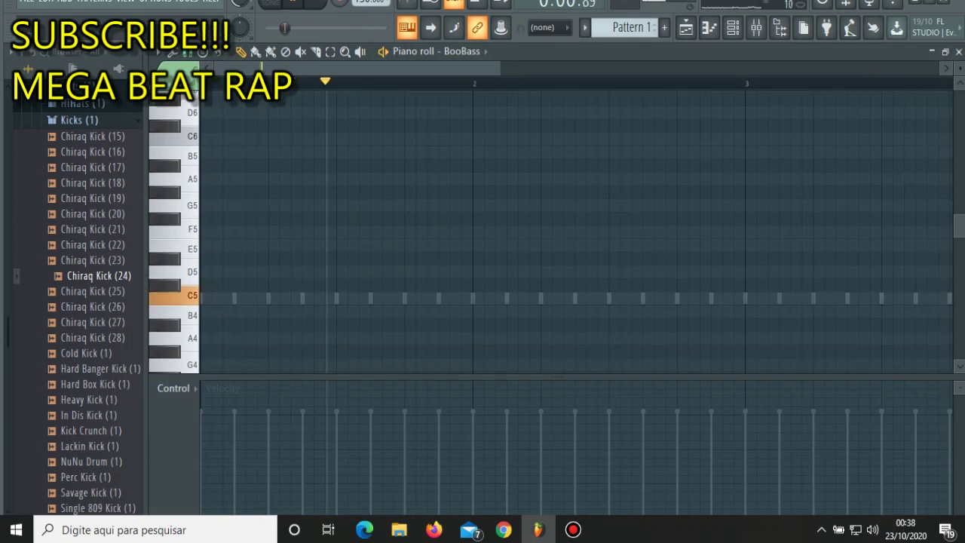
pyautogui.scroll(-3, 573, 234)
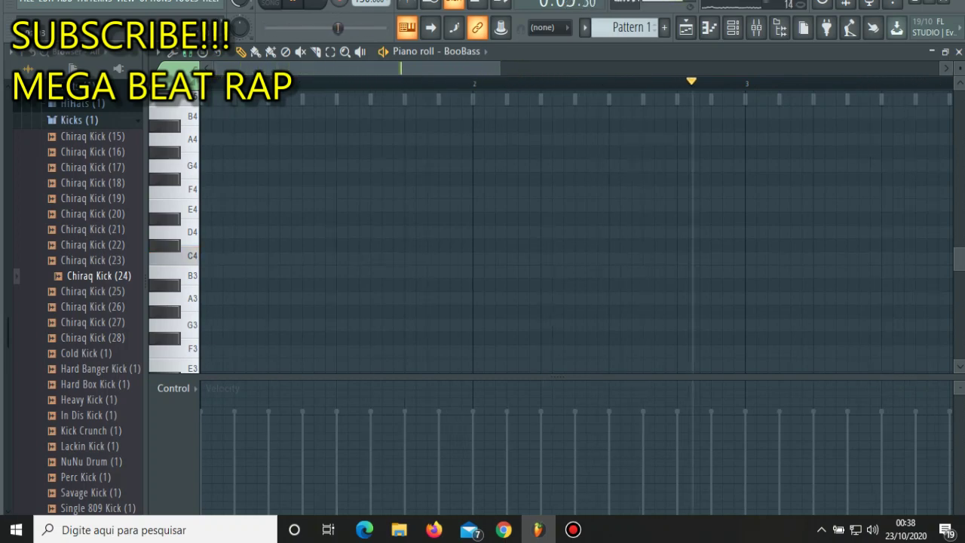
pyautogui.scroll(3, 550, 227)
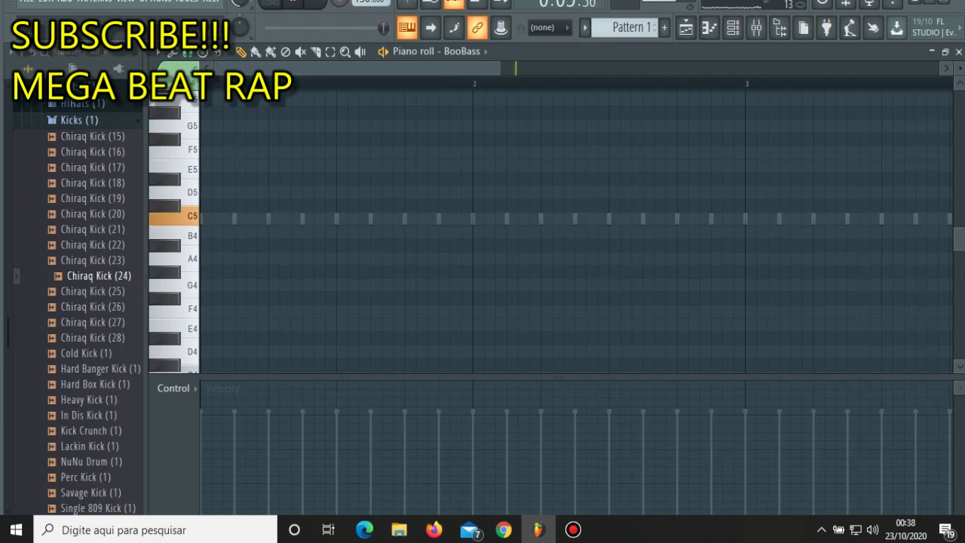
pyautogui.scroll(-4, 550, 226)
pyautogui.press('z')
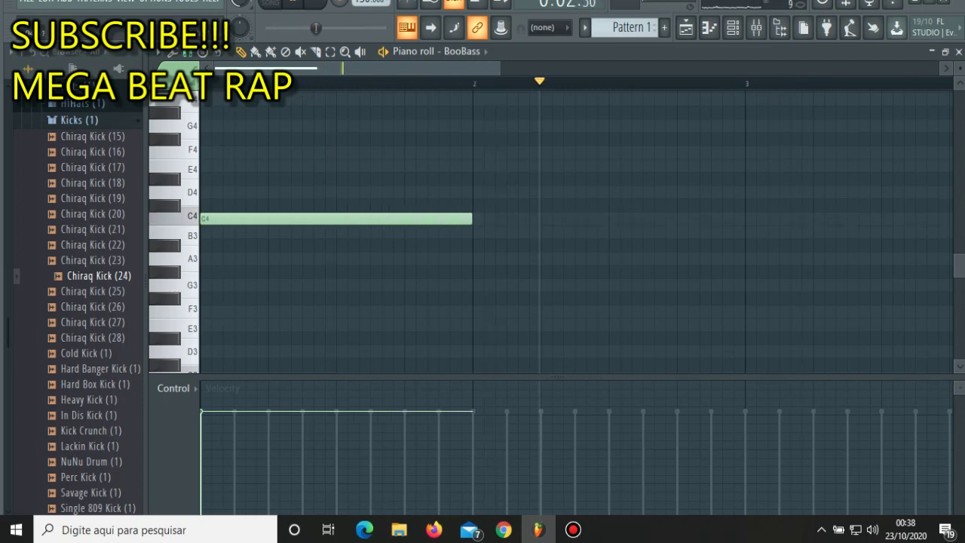
# - Add a one-bar E4 note in bar 2 and a half-bar D4 note at the start of bar 3
pyautogui.scroll(-2, 445, 68)
pyautogui.scroll(-1, 444, 68)
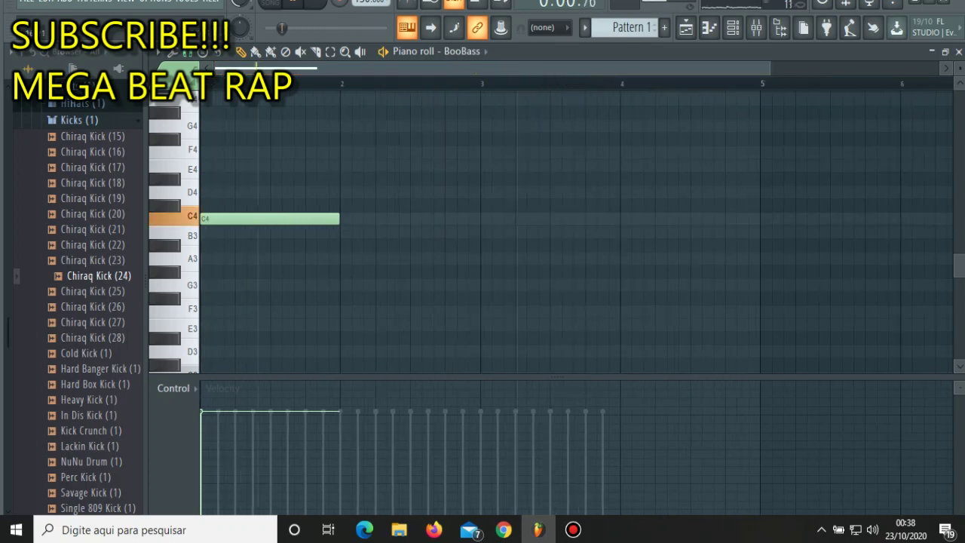
pyautogui.click(355, 165)
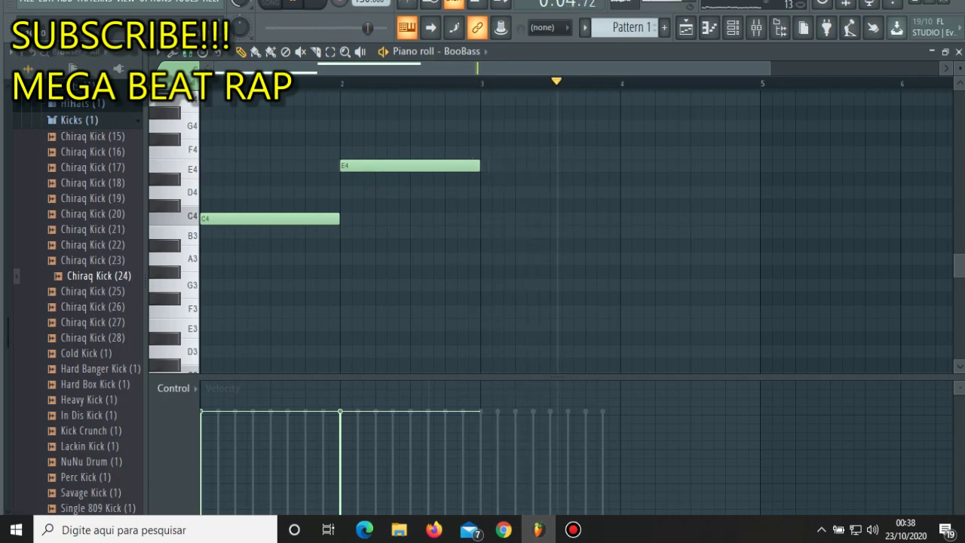
pyautogui.click(187, 52)
pyautogui.press('Escape')
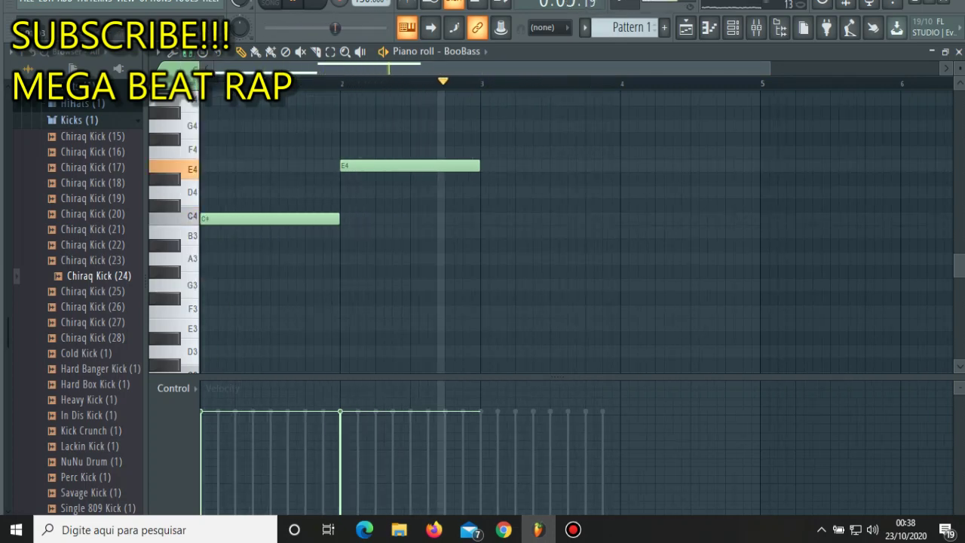
pyautogui.click(486, 192)
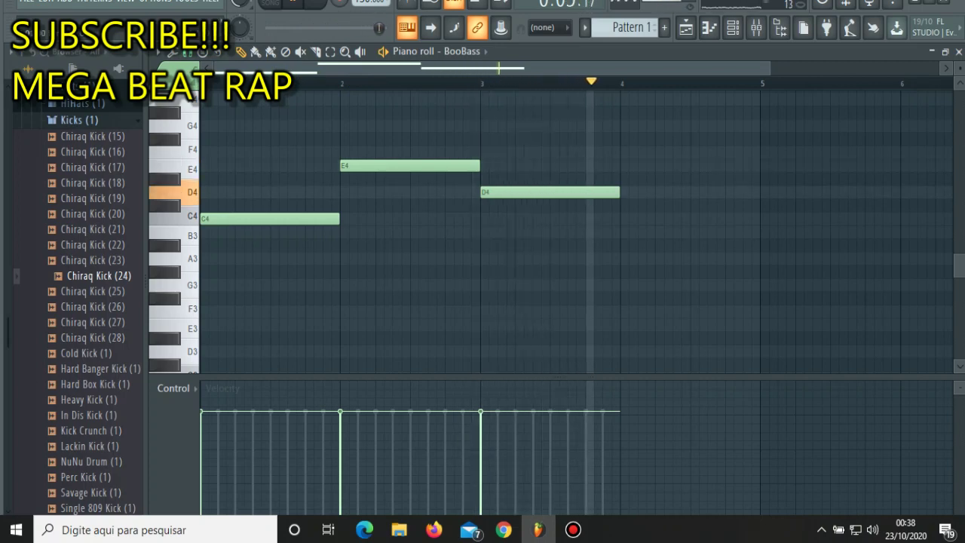
pyautogui.moveTo(619, 193); pyautogui.dragTo(550, 192)
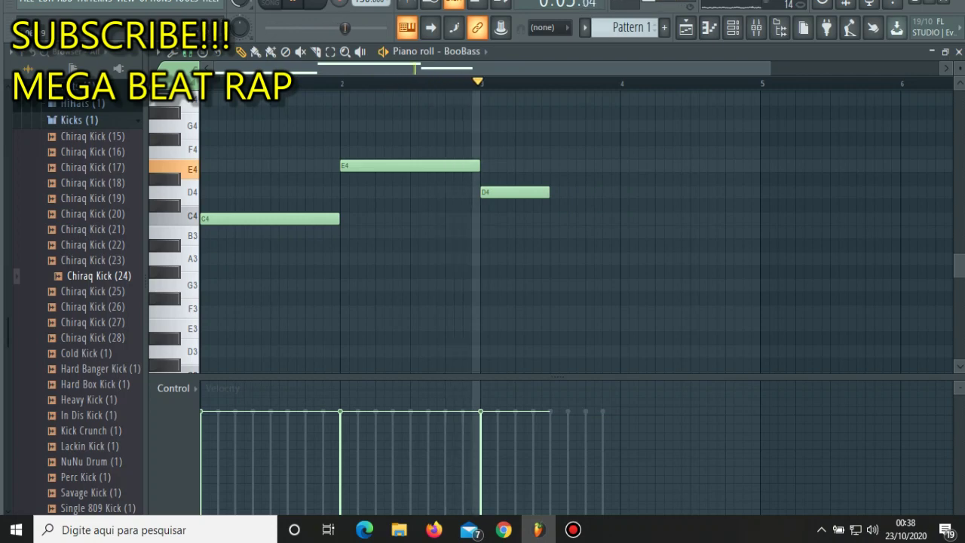
# - Try a half-bar B3 note in the second half of bar 3, undo it, and place a half-bar E4 there instead
pyautogui.click(558, 232)
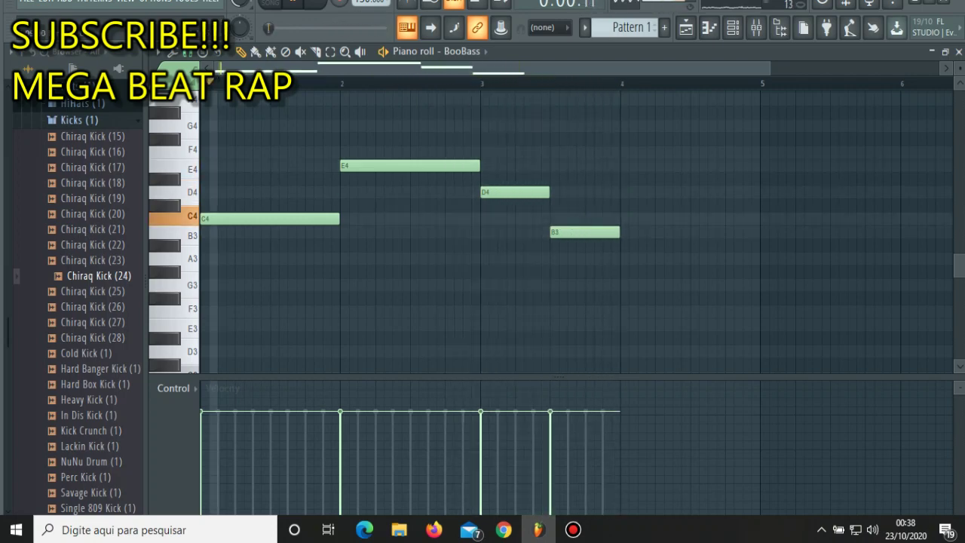
pyautogui.hotkey('ctrl', 'z')
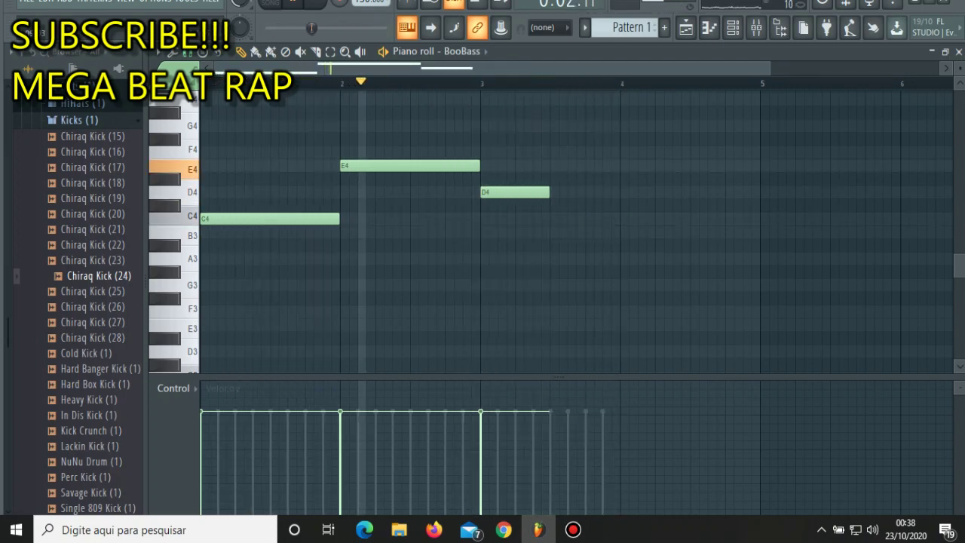
pyautogui.click(558, 165)
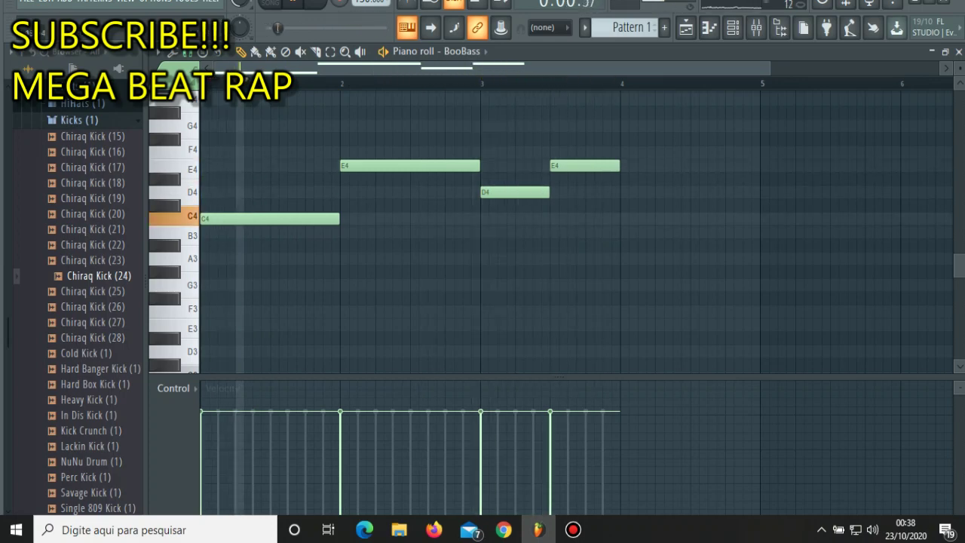
# - Add a half-bar C5 note above the last E4 in bar 3 and turn it into a slide note
pyautogui.scroll(3, 550, 234)
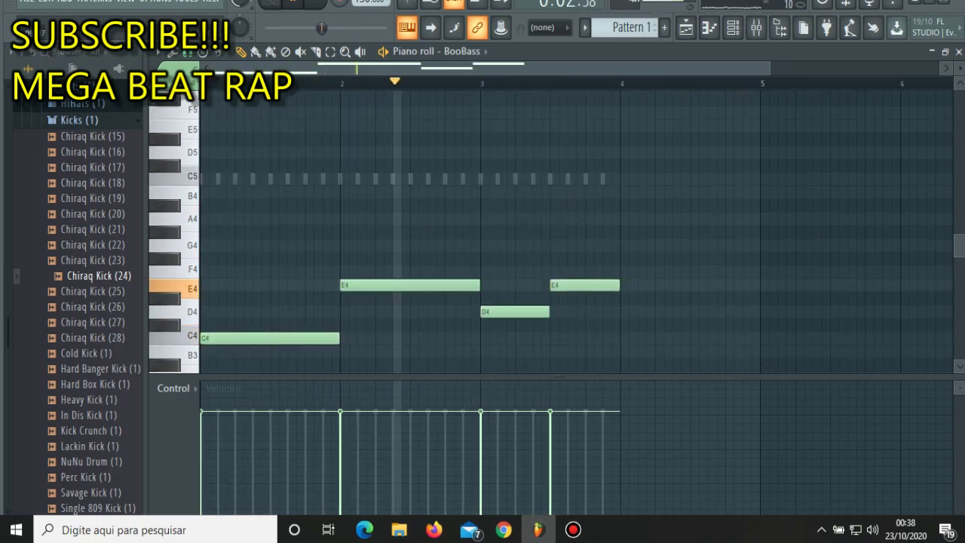
pyautogui.click(558, 179)
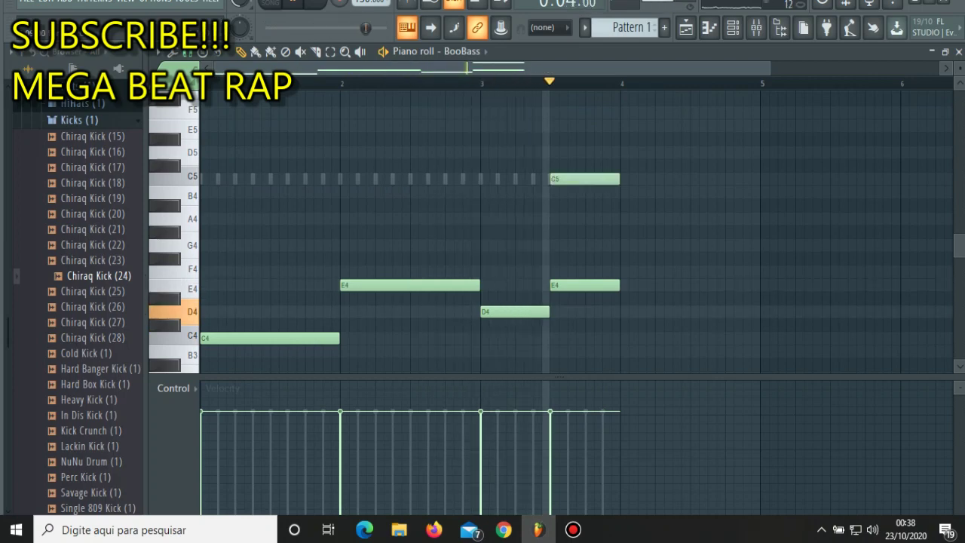
pyautogui.doubleClick(574, 178)
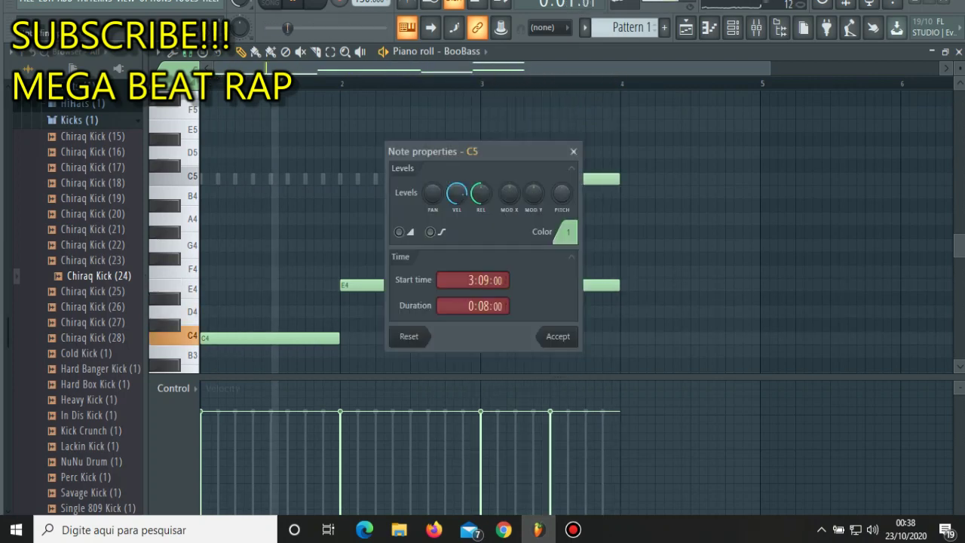
pyautogui.press('Return')
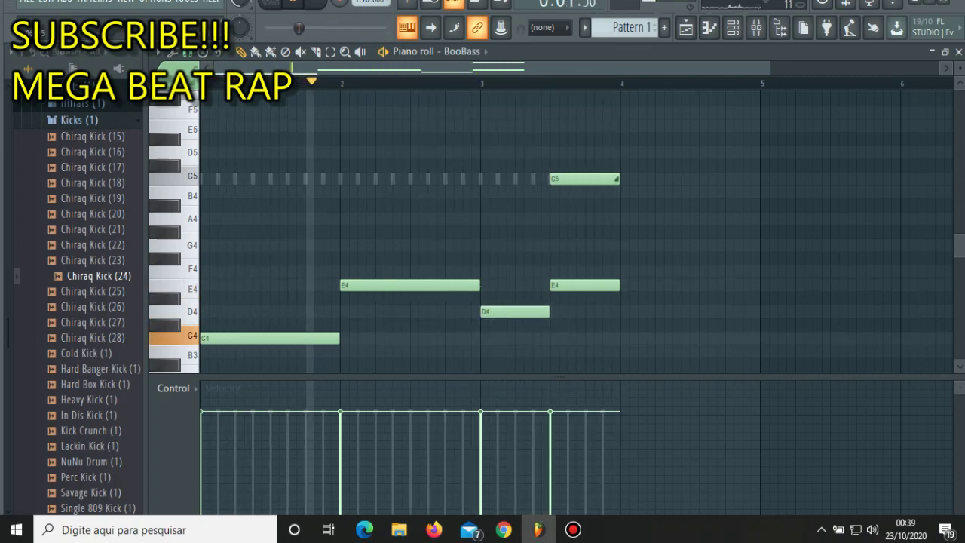
# - In Purity's piano roll, write one-bar C4 and E4 notes in bars 1 and 2, and half-bar D4 and E4 notes in bar 3
pyautogui.press('F7')
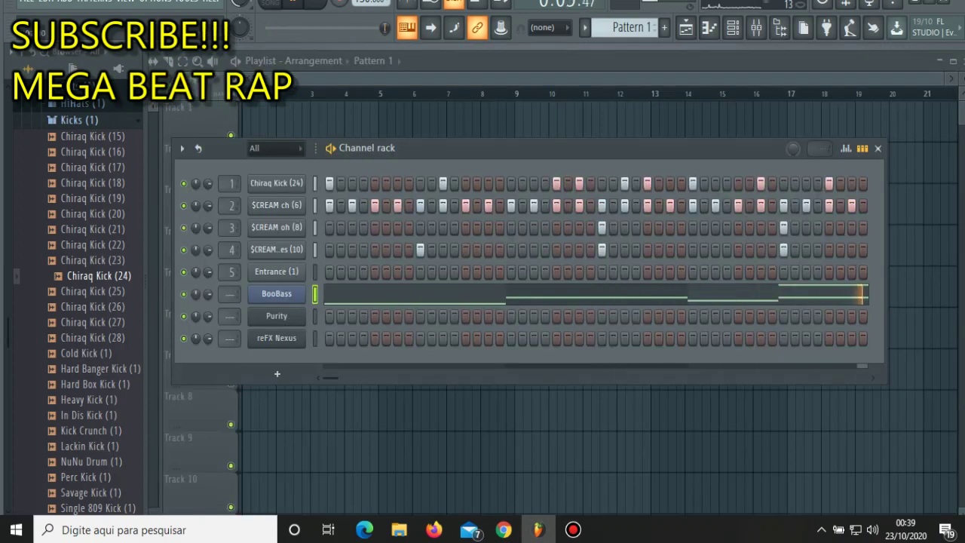
pyautogui.rightClick(297, 316)
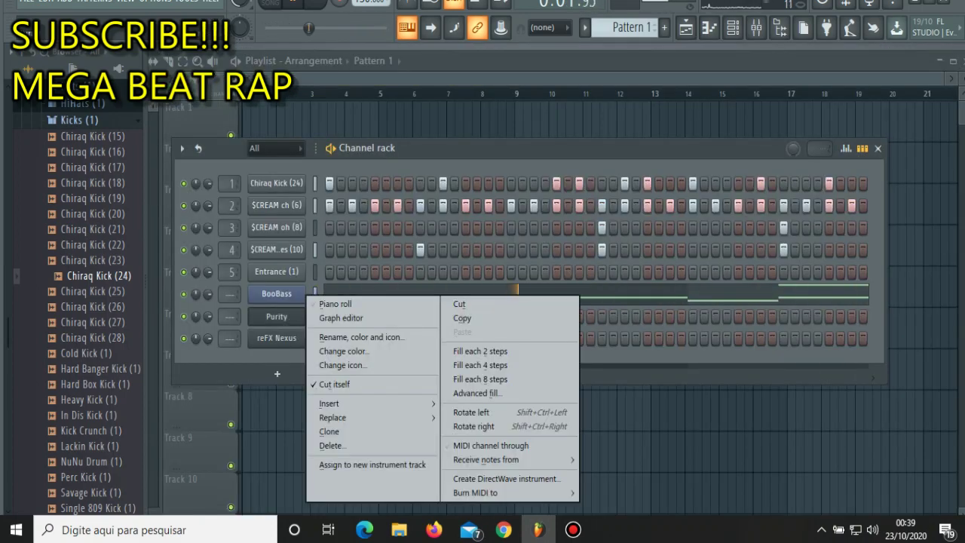
pyautogui.click(335, 304)
pyautogui.scroll(-3, 483, 226)
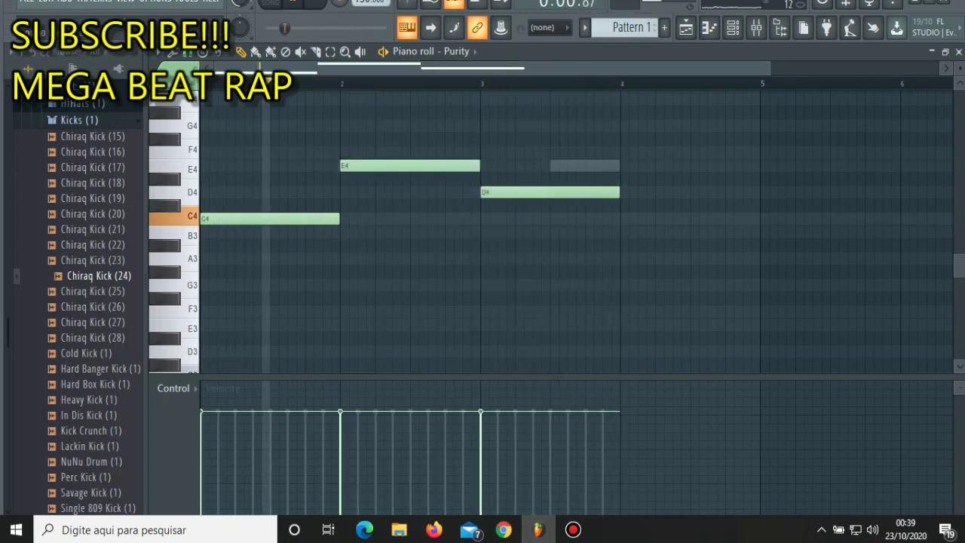
pyautogui.moveTo(619, 191); pyautogui.dragTo(549, 191)
pyautogui.click(585, 165)
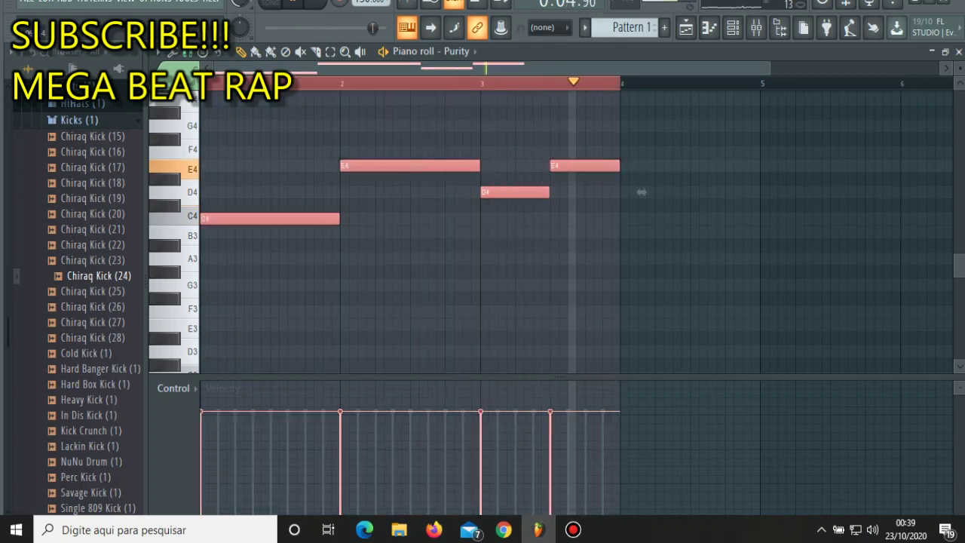
# - Transpose the whole Purity line down together so its notes run F2, A2, G2 and A2
pyautogui.scroll(-1, 642, 192)
pyautogui.scroll(3, 638, 244)
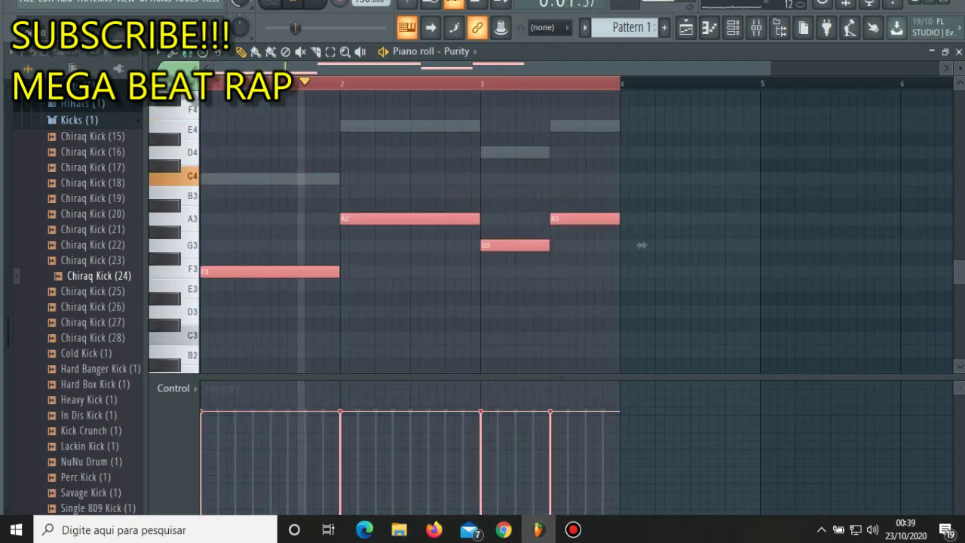
pyautogui.scroll(-4, 641, 216)
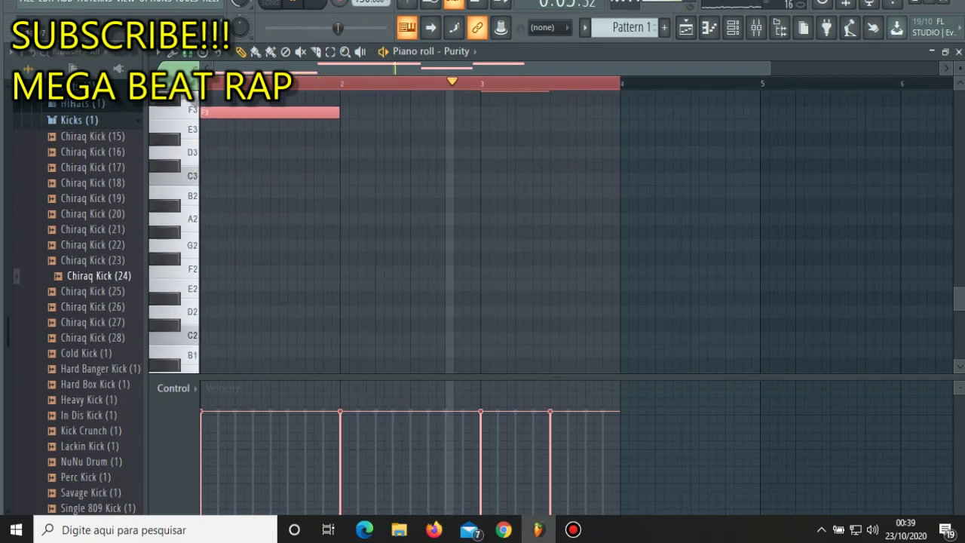
pyautogui.scroll(3, 642, 152)
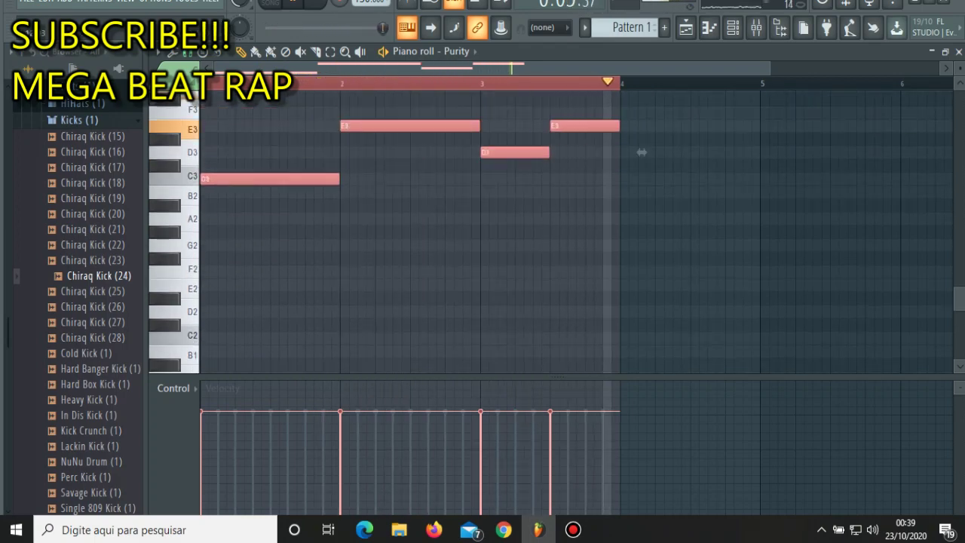
pyautogui.moveTo(641, 153); pyautogui.dragTo(642, 245)
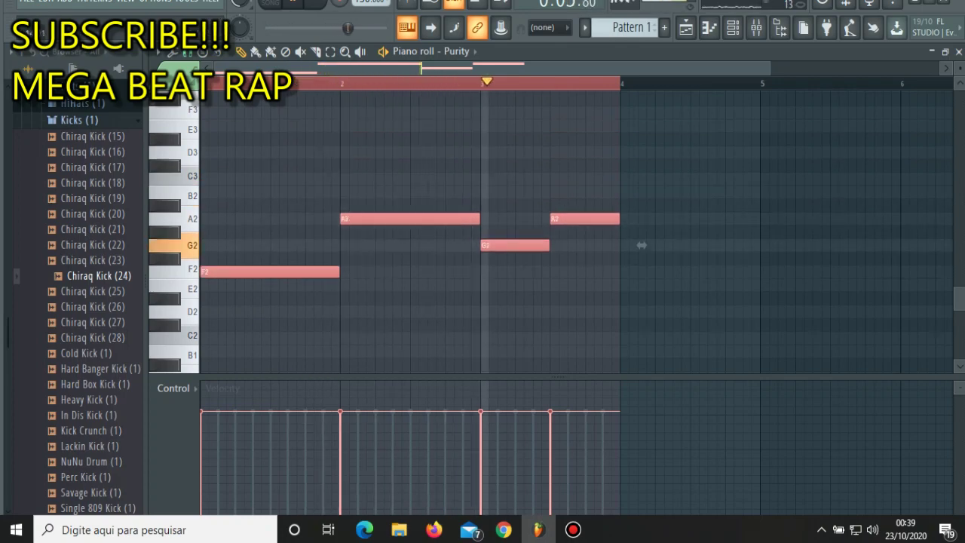
pyautogui.press('F7')
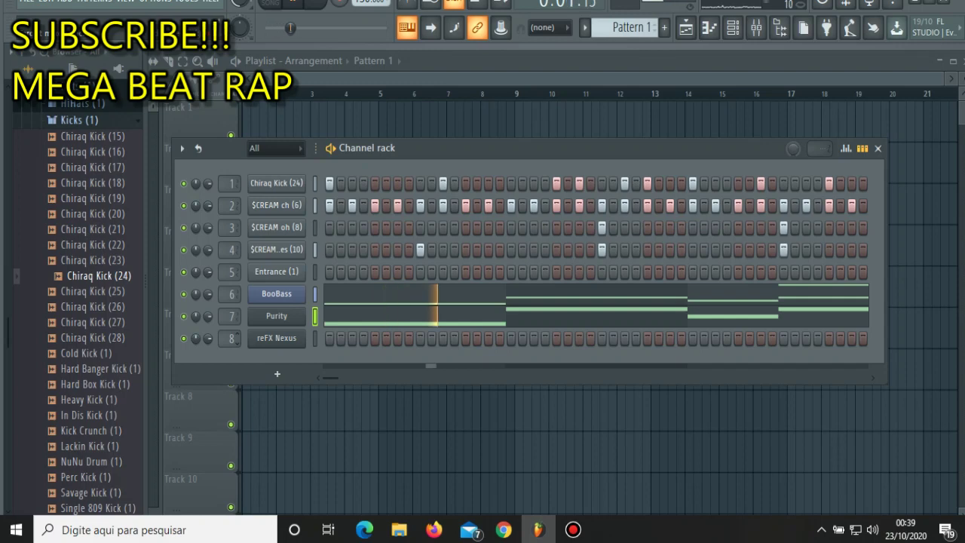
# - Lower the volume of mixer Insert 8, the reFX Nexus channel's track, slightly
pyautogui.doubleClick(231, 338)
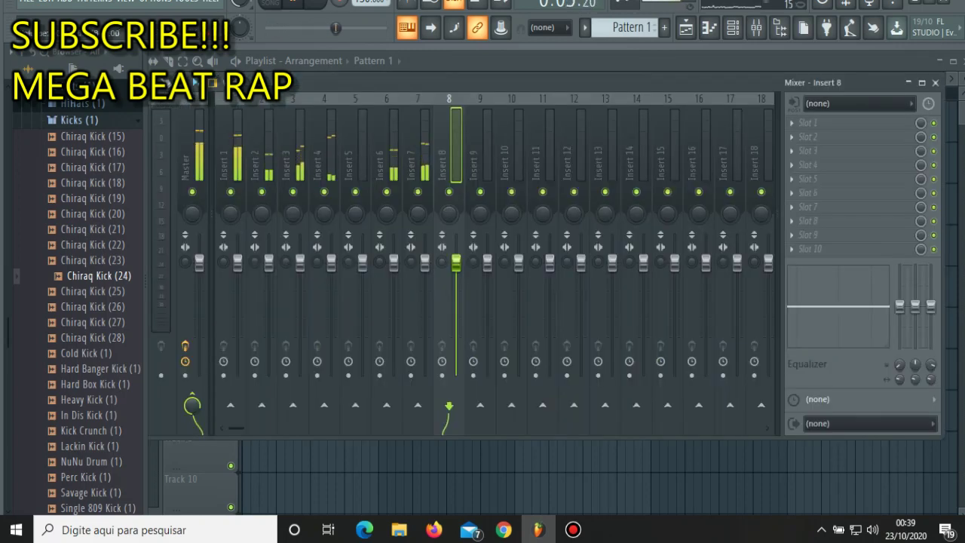
pyautogui.moveTo(456, 262); pyautogui.dragTo(456, 281)
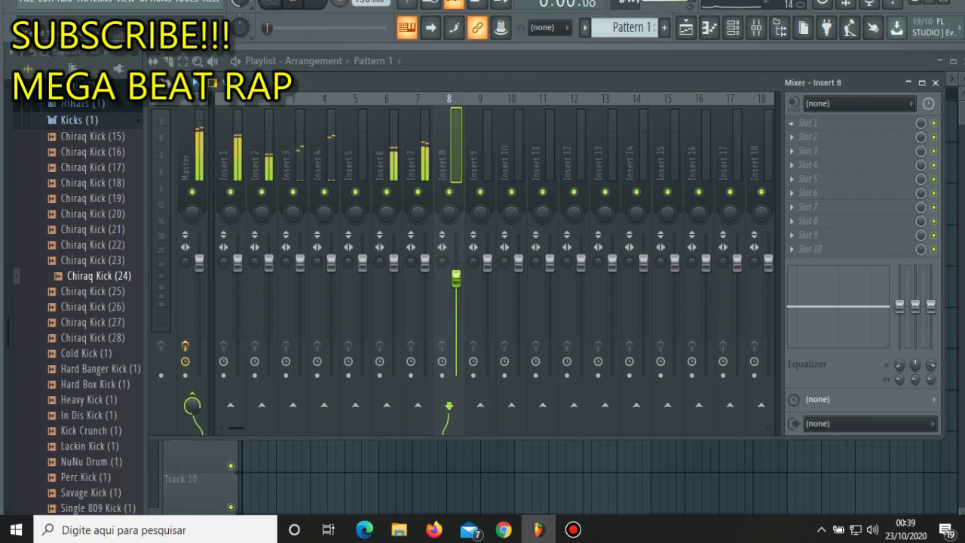
pyautogui.click(935, 82)
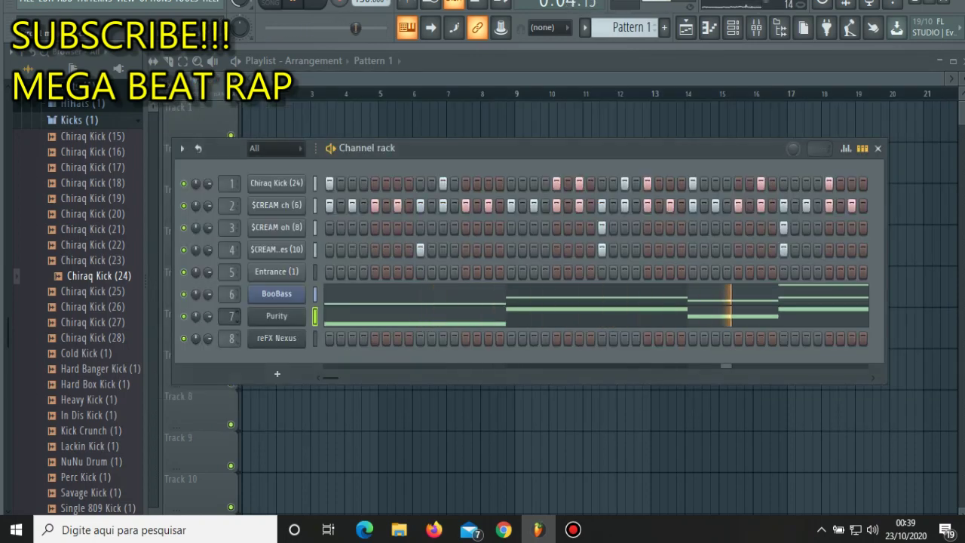
# - Lower the volume of mixer Insert 7, the Purity channel's track, to below the Insert 8 level
pyautogui.click(232, 316)
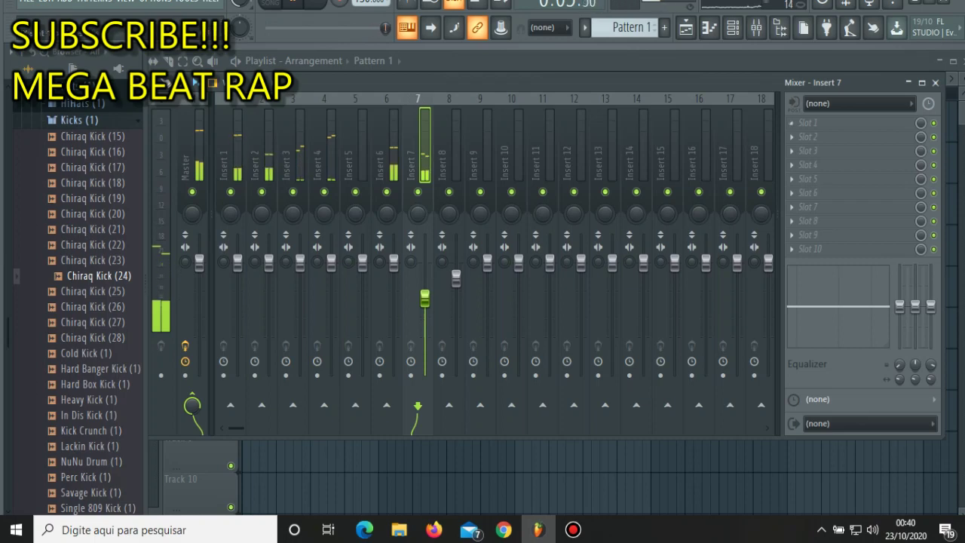
pyautogui.press('F9')
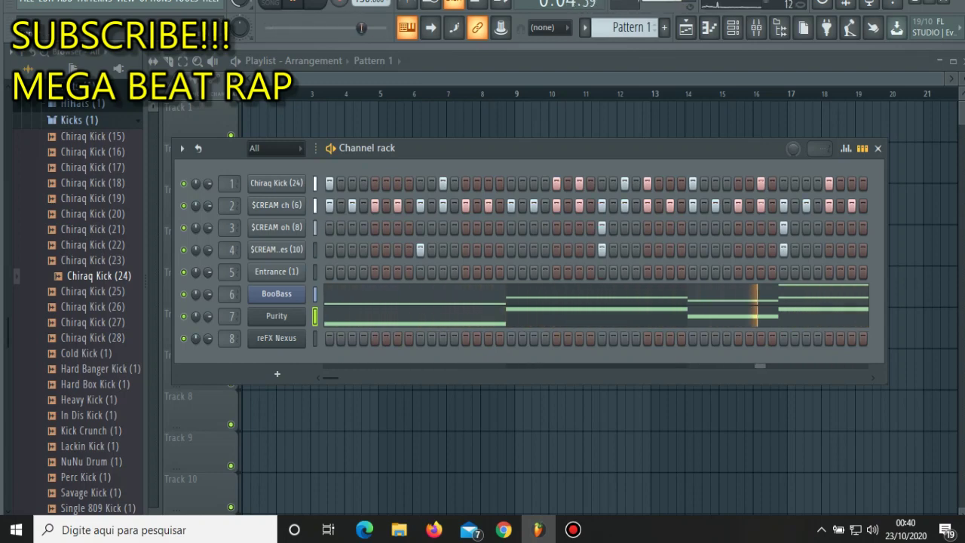
pyautogui.press('F9')
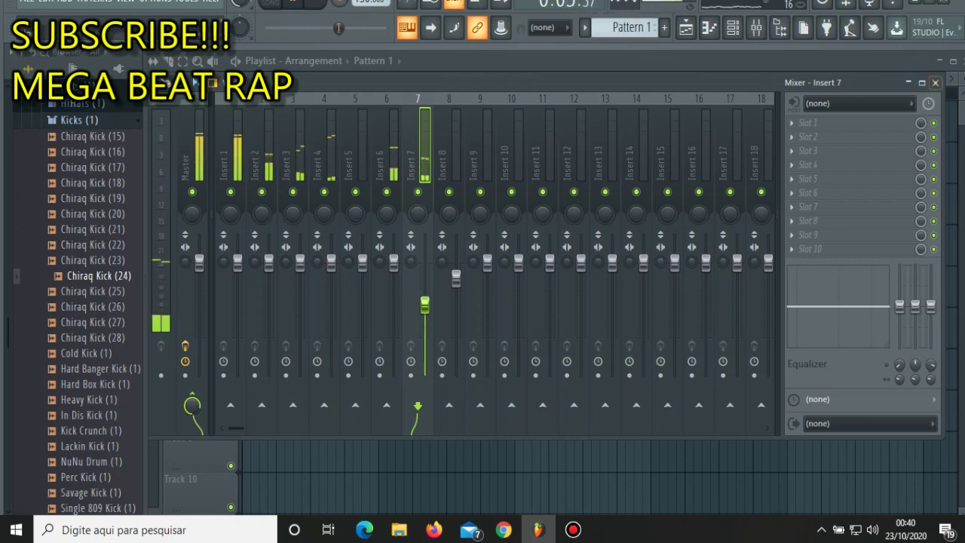
pyautogui.press('F9')
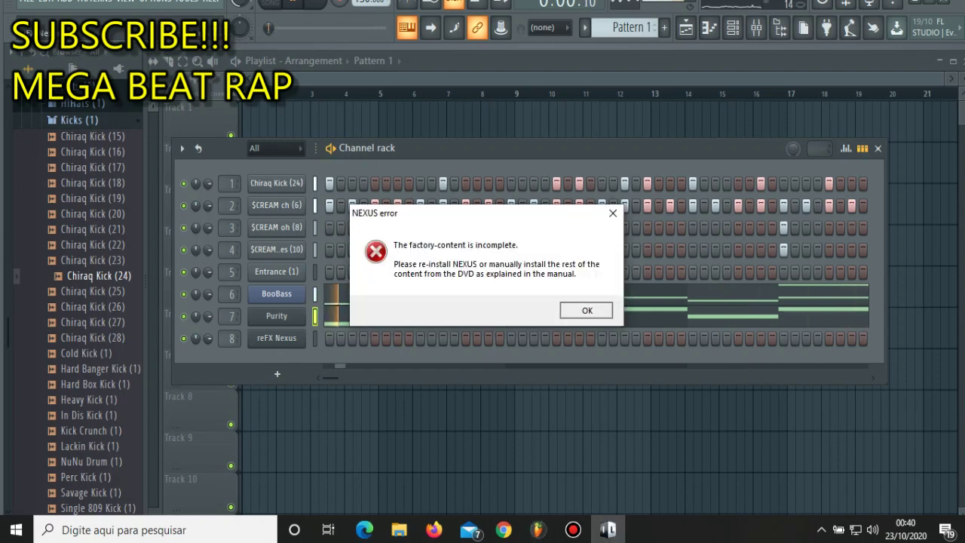
# - Dismiss the NEXUS error, close the plugin window and open the reFX Nexus channel's piano roll
pyautogui.press('Return')
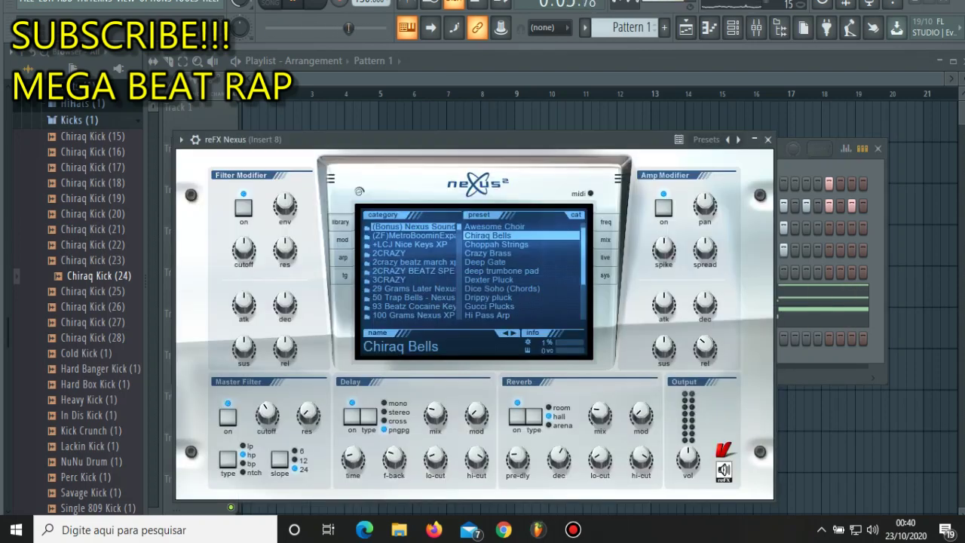
pyautogui.press('Escape')
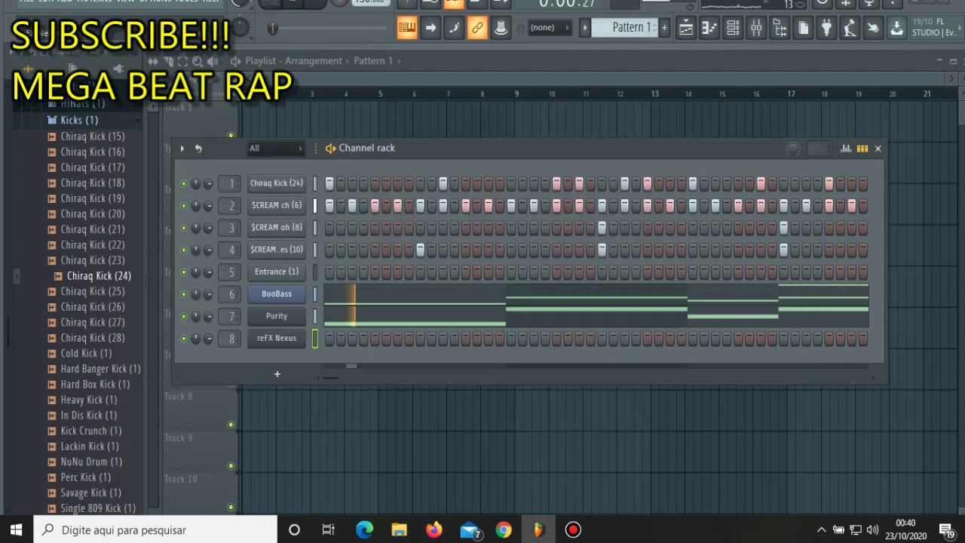
pyautogui.rightClick(306, 337)
pyautogui.click(332, 305)
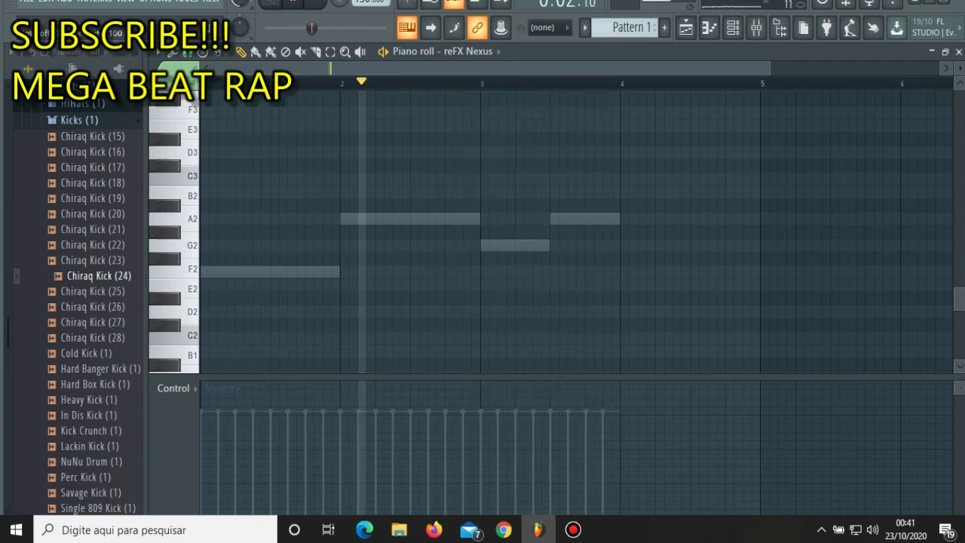
# - Place two-step Nexus notes: D6 on beat 2 of bar 1, A5 at the start of bar 2 and B5 halfway through bar 2
pyautogui.scroll(5, 550, 226)
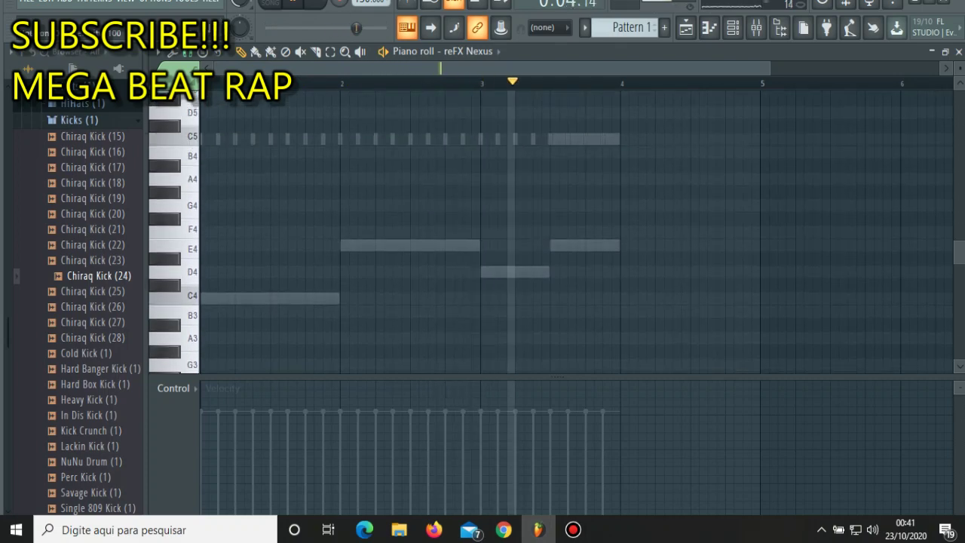
pyautogui.scroll(5, 550, 226)
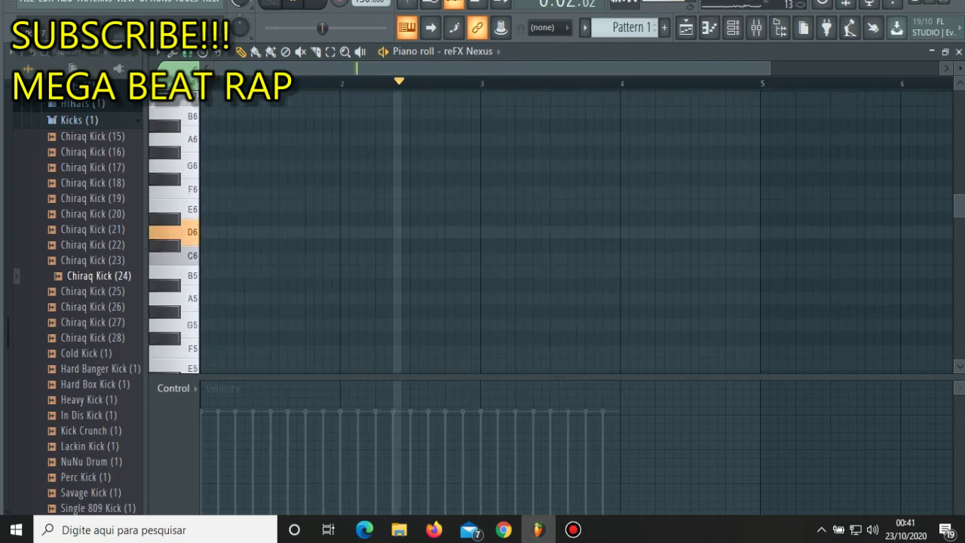
pyautogui.click(239, 231)
pyautogui.moveTo(302, 232); pyautogui.dragTo(252, 232)
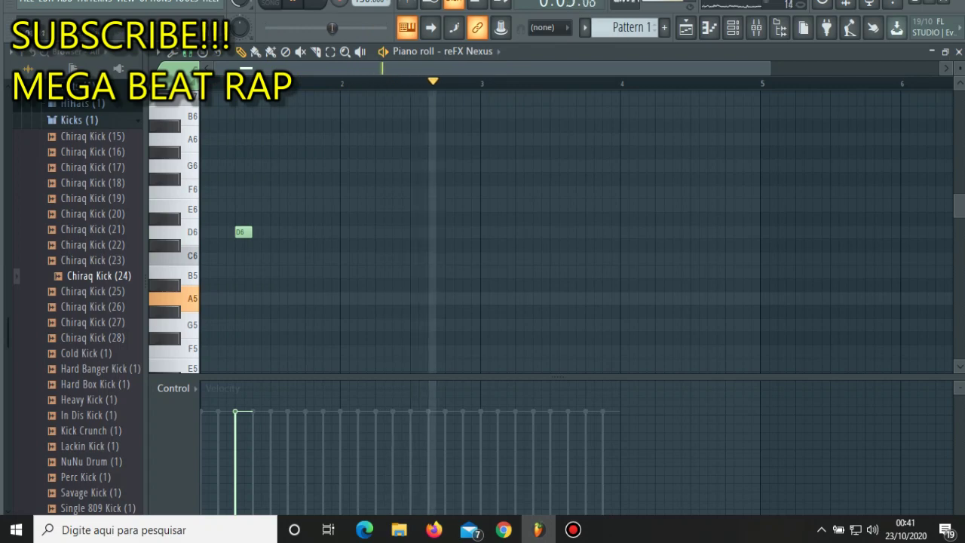
pyautogui.click(346, 298)
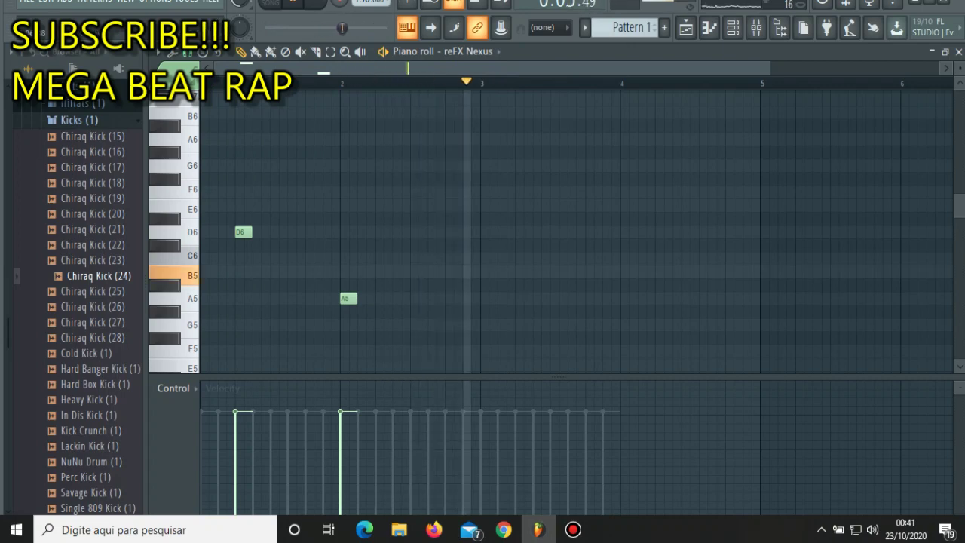
pyautogui.click(415, 271)
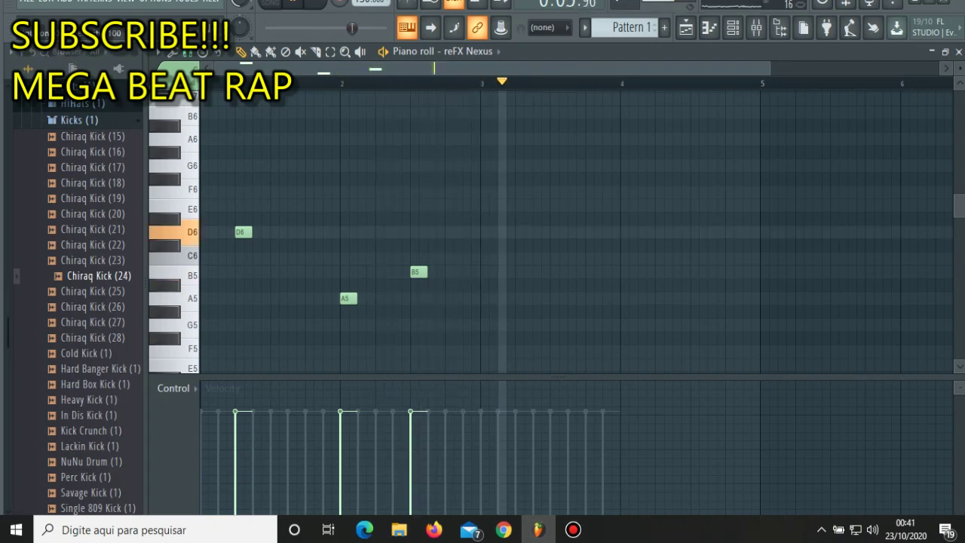
# - Add two-step notes in bar 3: D6 at its start, C6 on beat 3 and A5 on beat 4
pyautogui.click(485, 232)
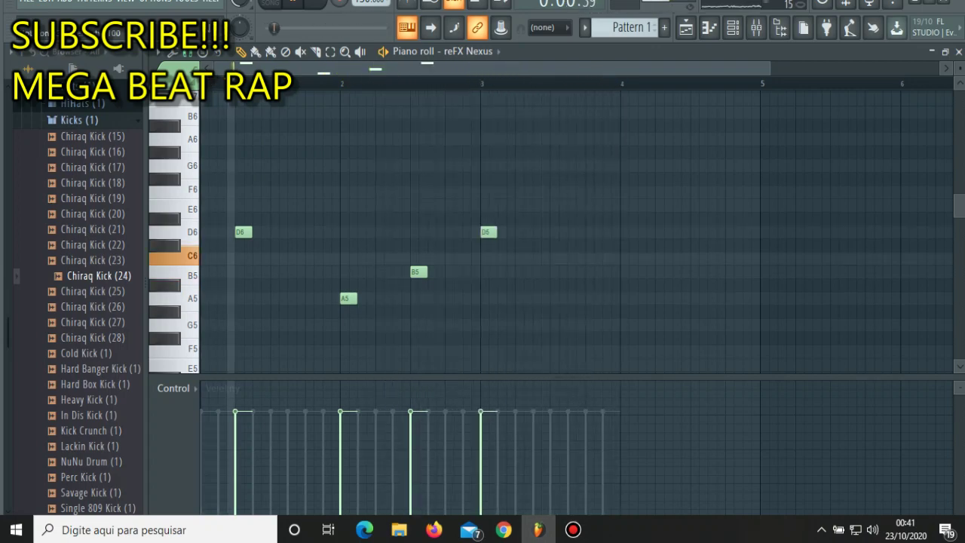
pyautogui.click(555, 258)
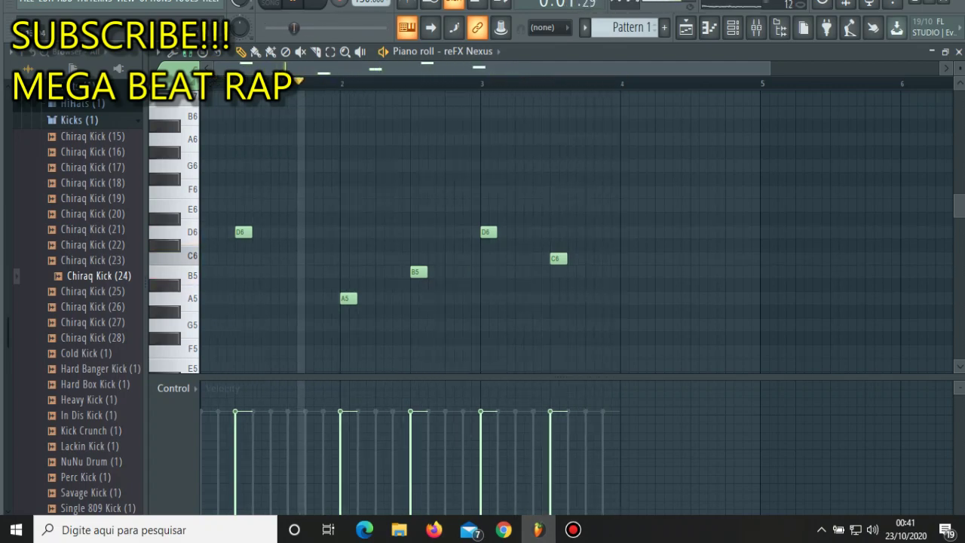
pyautogui.click(594, 298)
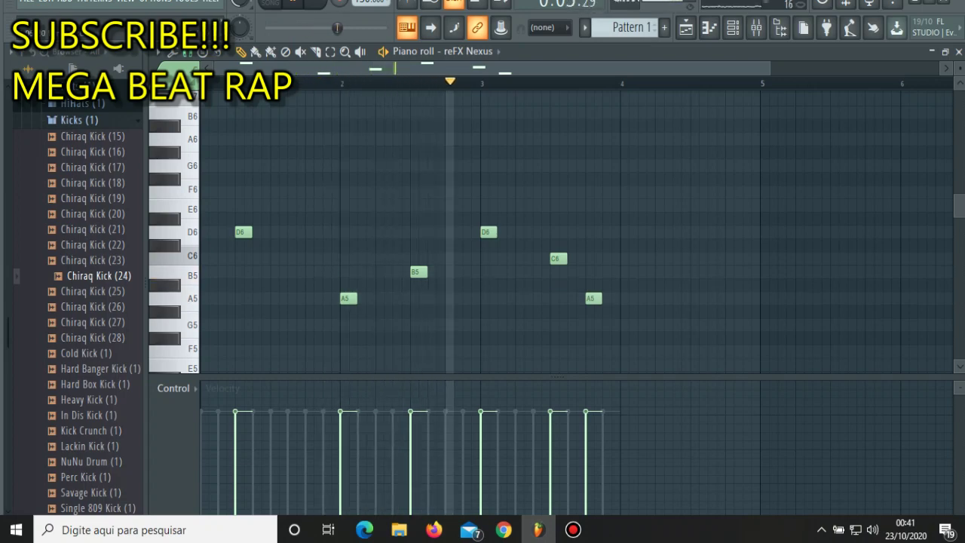
# - Move the first D6 note to the start of bar 1 and add a two-step E6 note on beat 3 of that bar
pyautogui.moveTo(243, 231); pyautogui.dragTo(208, 232)
pyautogui.click(278, 205)
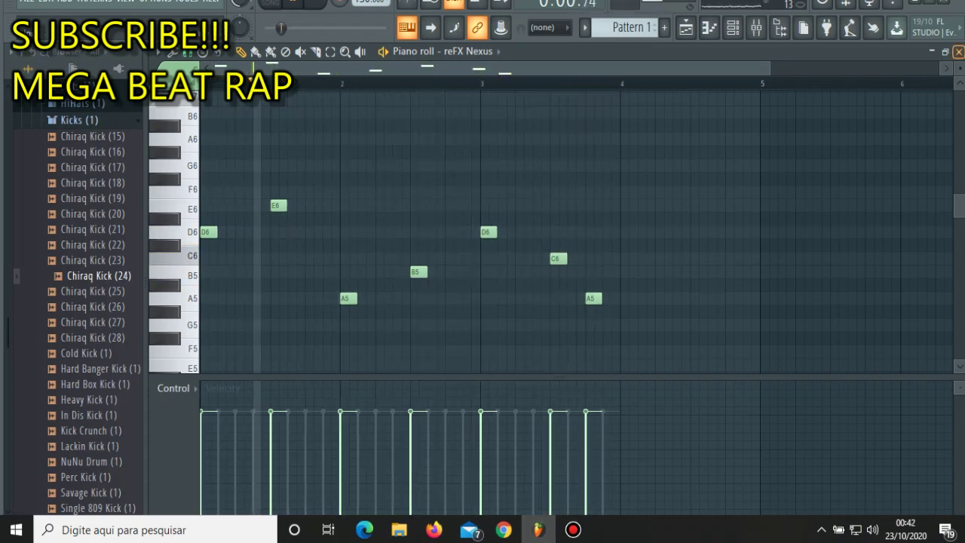
pyautogui.click(959, 52)
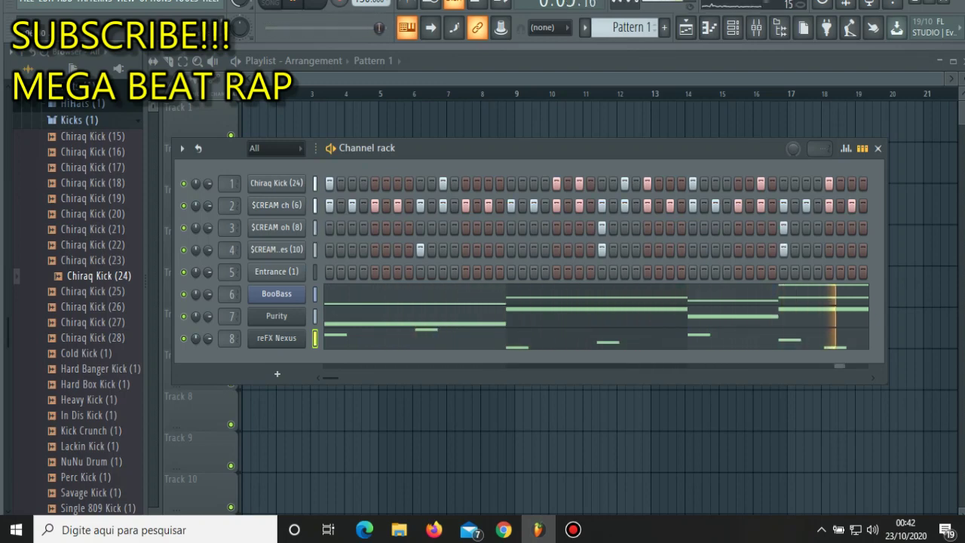
pyautogui.press('space')
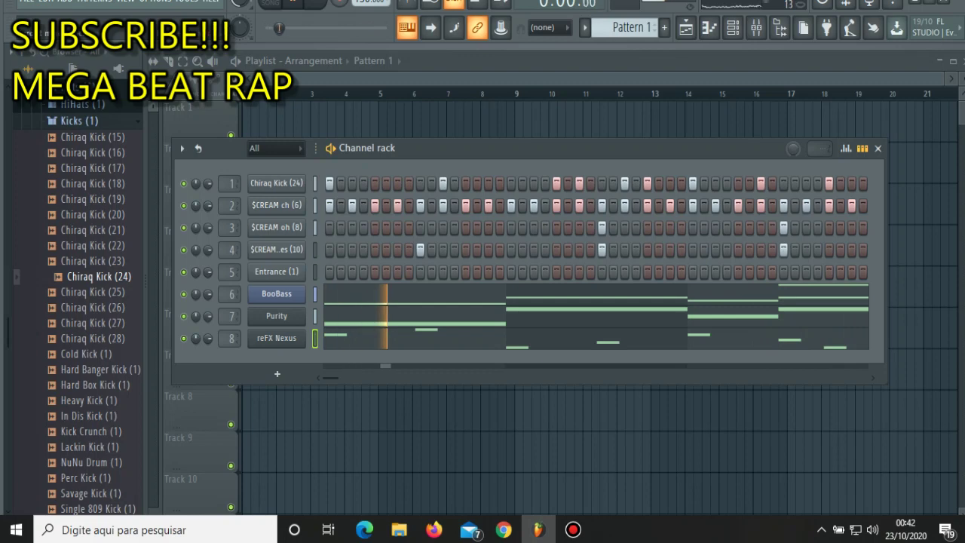
pyautogui.press('F9')
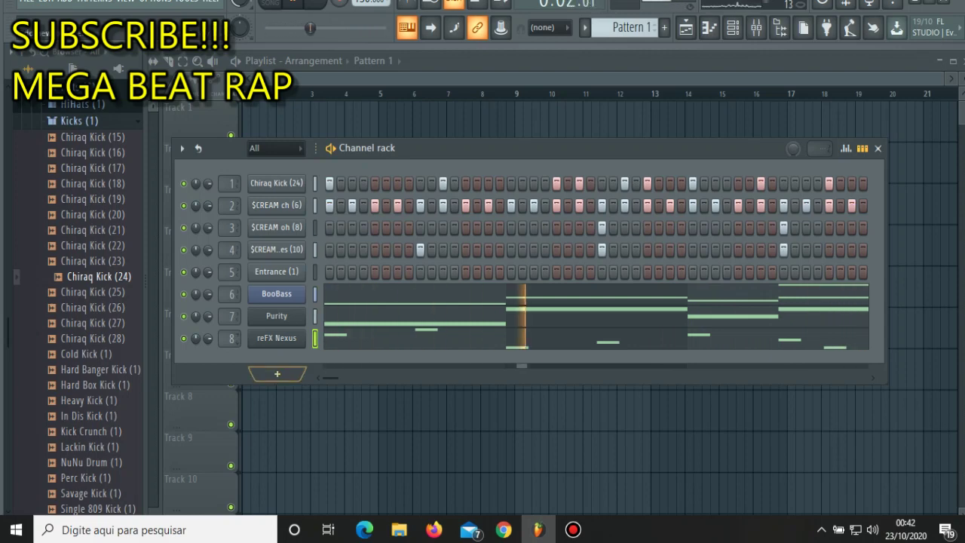
# - Add a second Purity instrument, load the 014 1 May Violin preset from 055 Strings, and close the plugin window
pyautogui.click(276, 373)
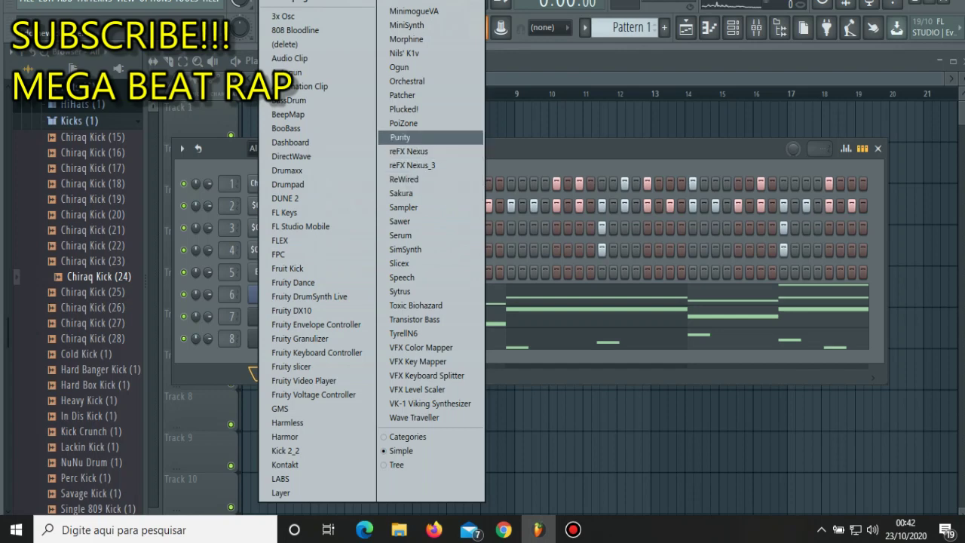
pyautogui.click(423, 137)
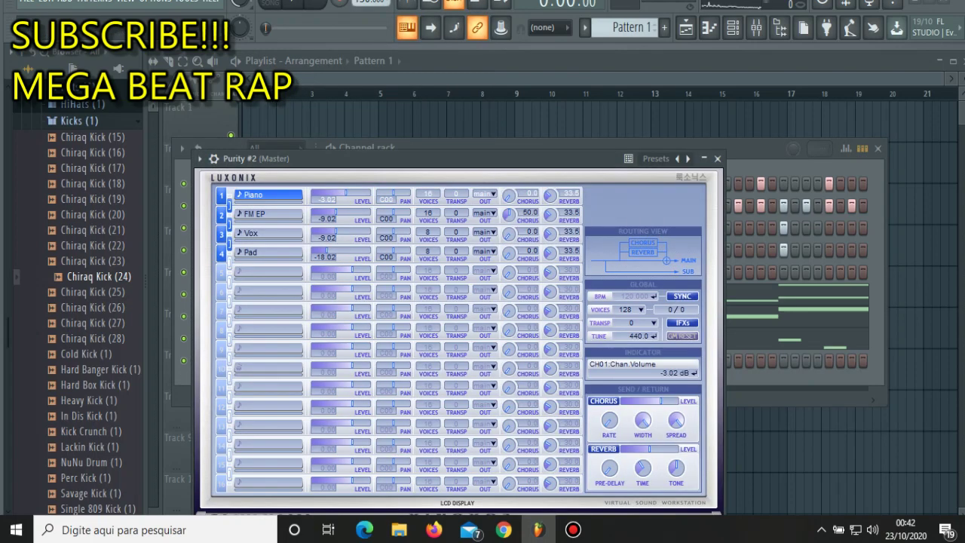
pyautogui.click(269, 252)
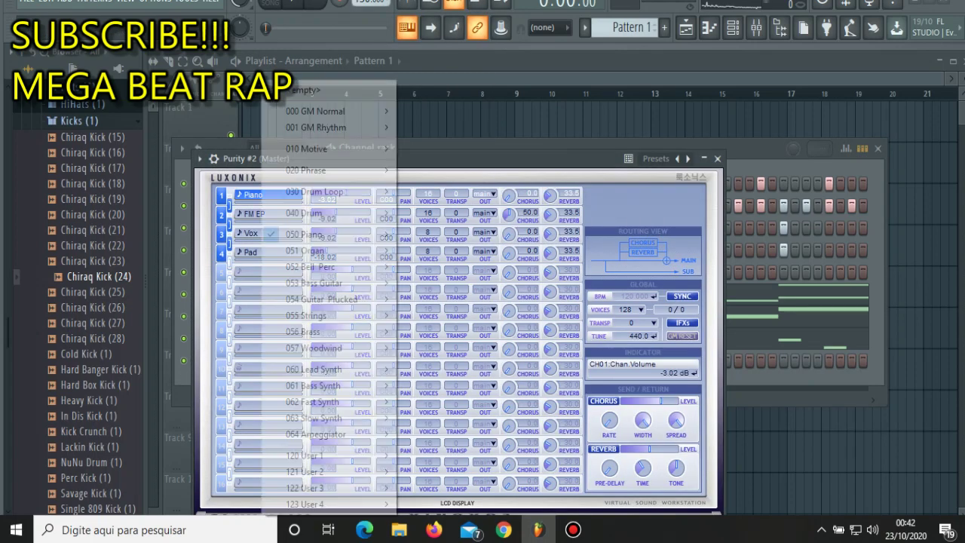
pyautogui.moveTo(332, 315)
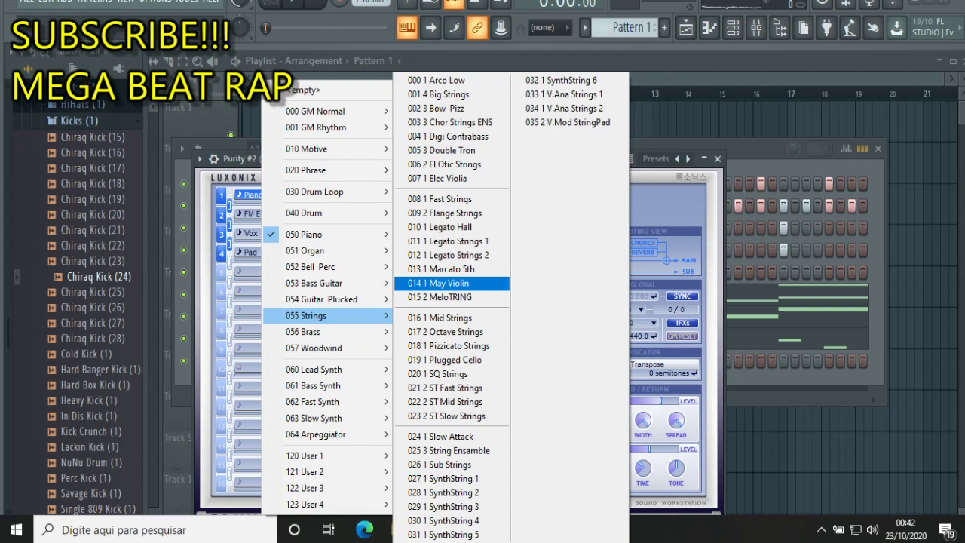
pyautogui.click(448, 283)
pyautogui.click(717, 158)
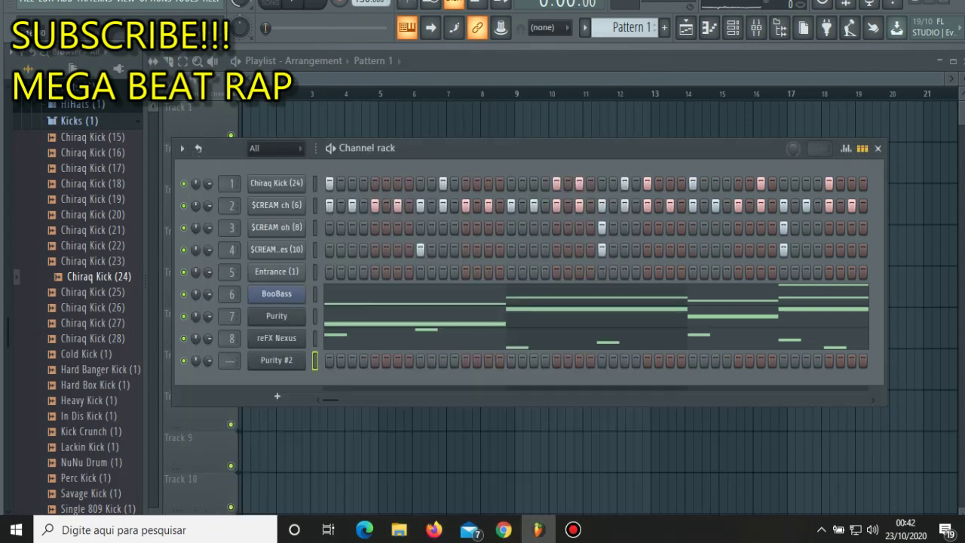
# - Open the second Purity channel's piano roll, play the pattern and shorten all of its notes to one step
pyautogui.rightClick(276, 359)
pyautogui.click(324, 300)
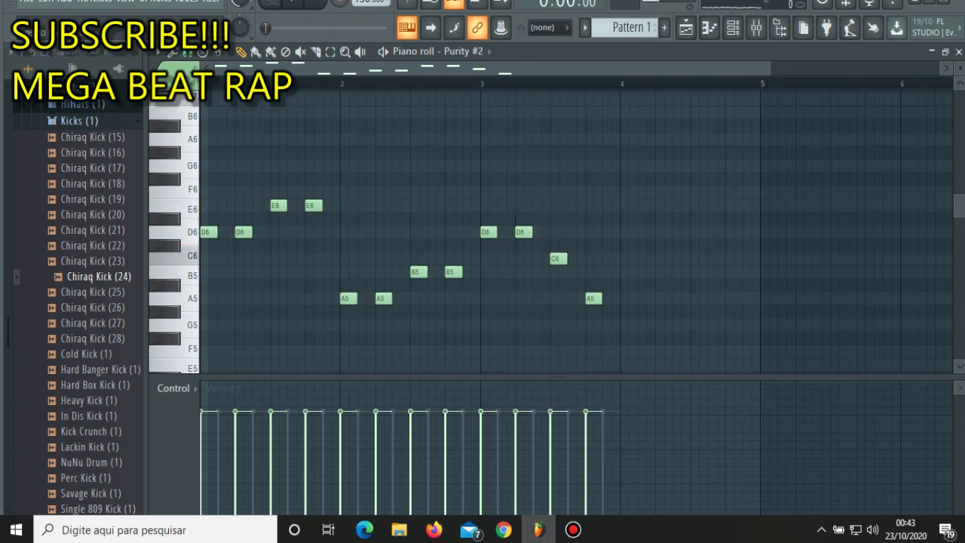
pyautogui.press('space')
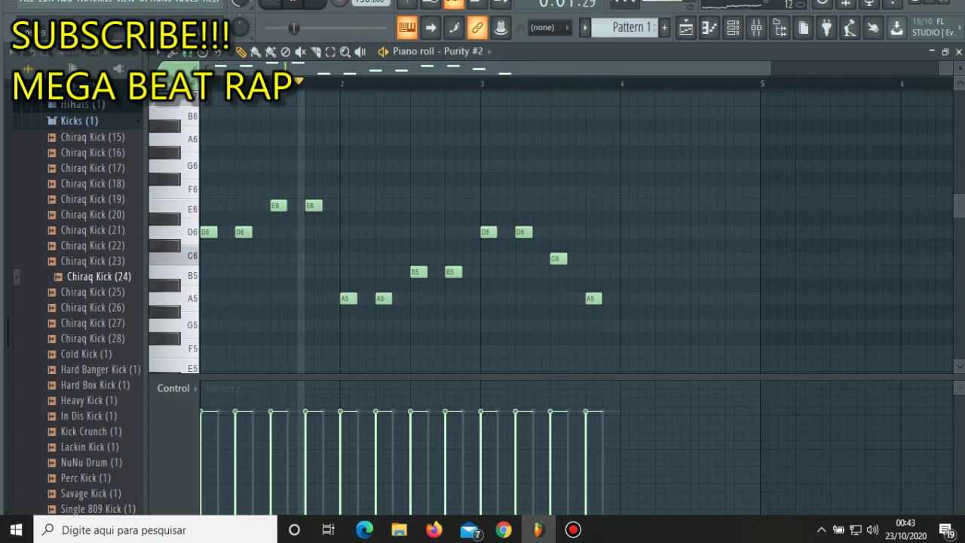
pyautogui.moveTo(624, 252); pyautogui.dragTo(202, 252)
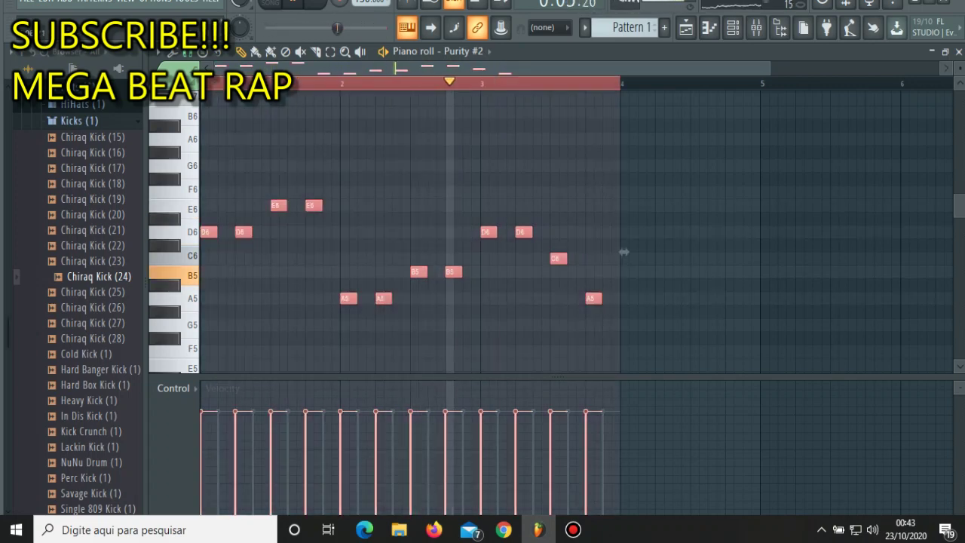
pyautogui.moveTo(624, 252); pyautogui.dragTo(615, 251)
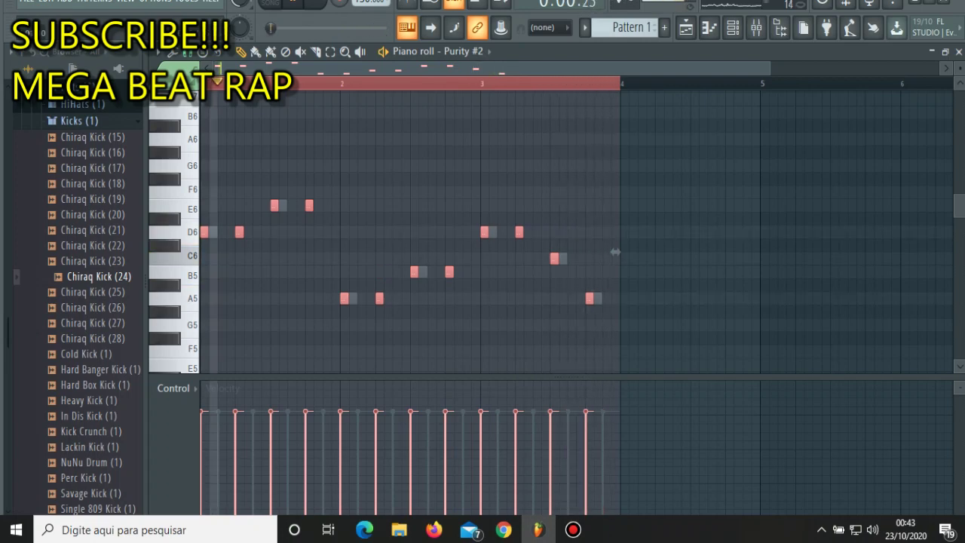
# - Compare the selected notes at their original pitch and an octave higher, leave them an octave higher, and close the piano roll
pyautogui.hotkey('ctrl', 'Up')
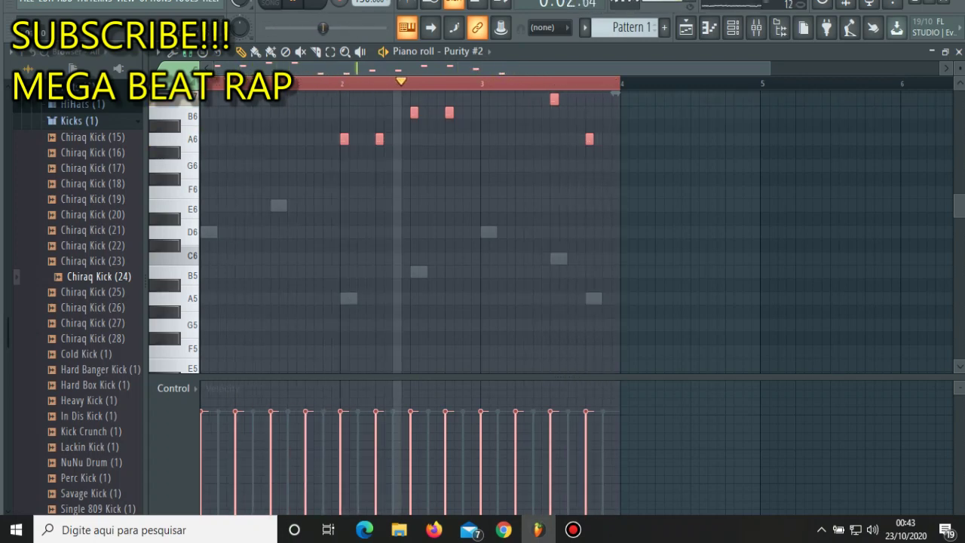
pyautogui.hotkey('ctrl', 'Down')
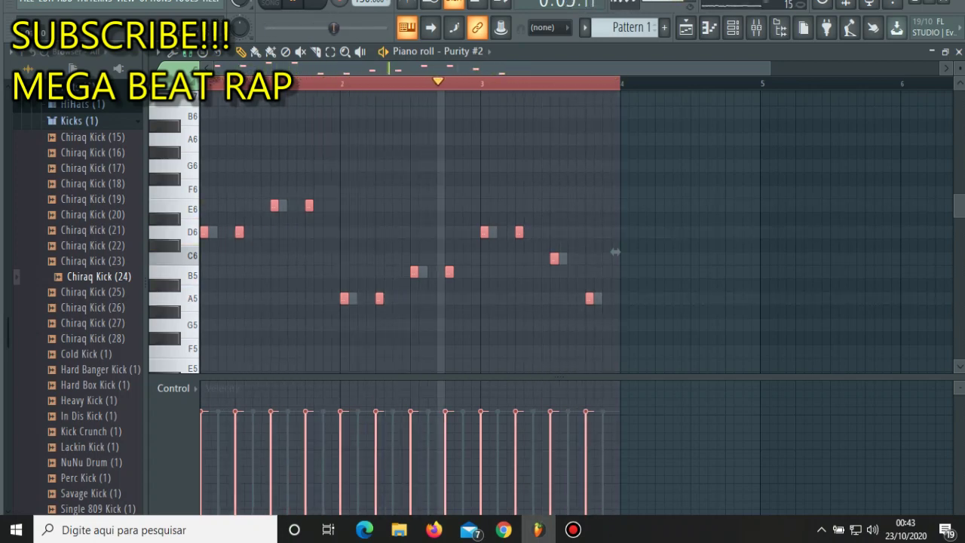
pyautogui.moveTo(615, 252); pyautogui.dragTo(615, 92)
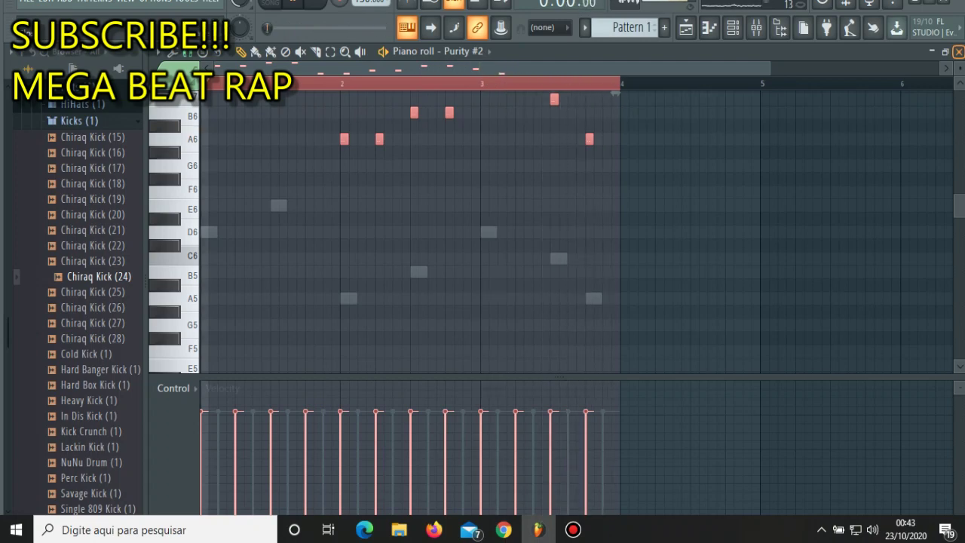
pyautogui.press('F7')
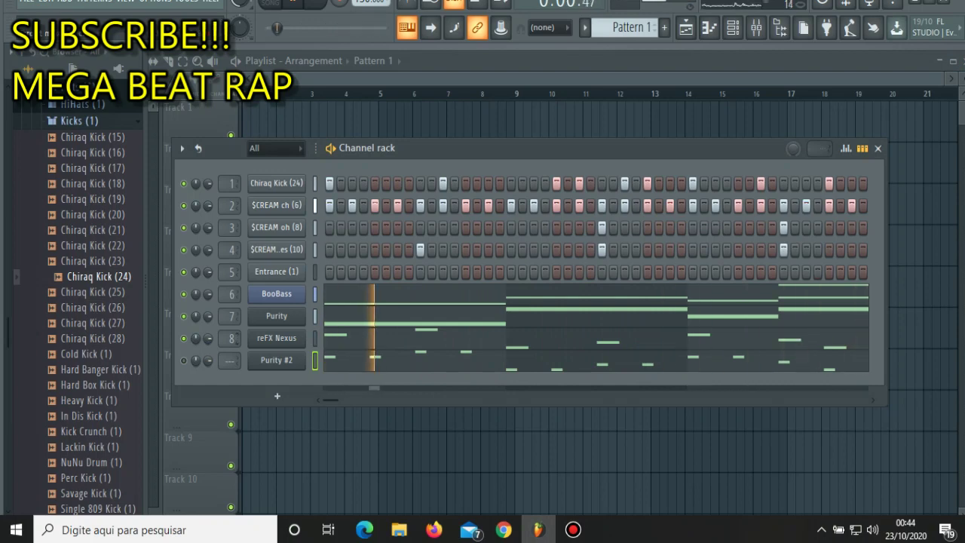
# - Raise the Insert 8 fader slightly in the mixer, and close the mixer
pyautogui.press('F9')
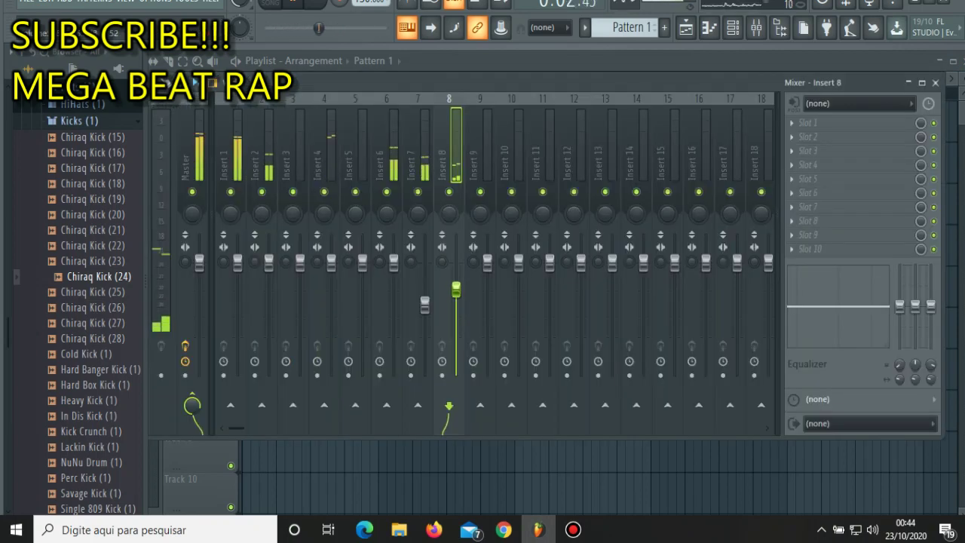
pyautogui.moveTo(457, 289); pyautogui.dragTo(456, 286)
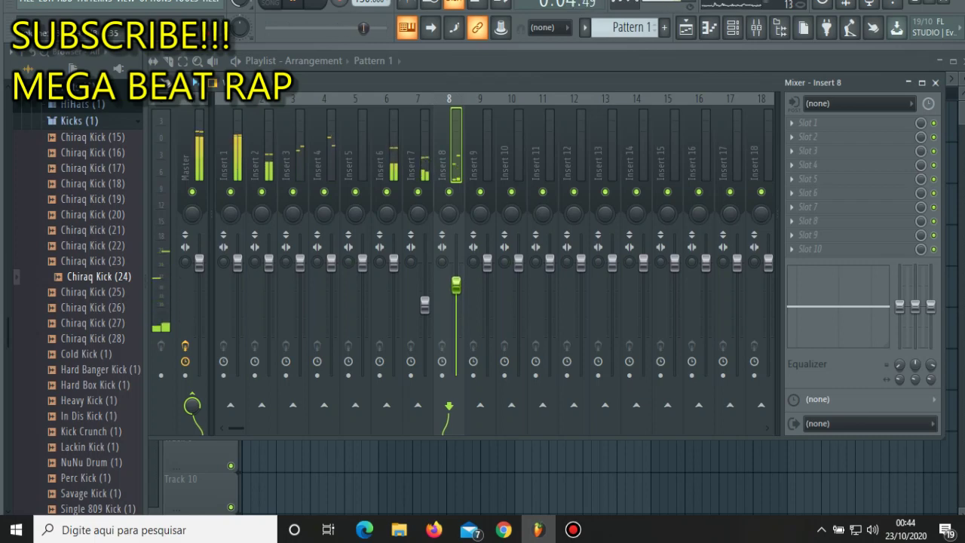
pyautogui.press('F9')
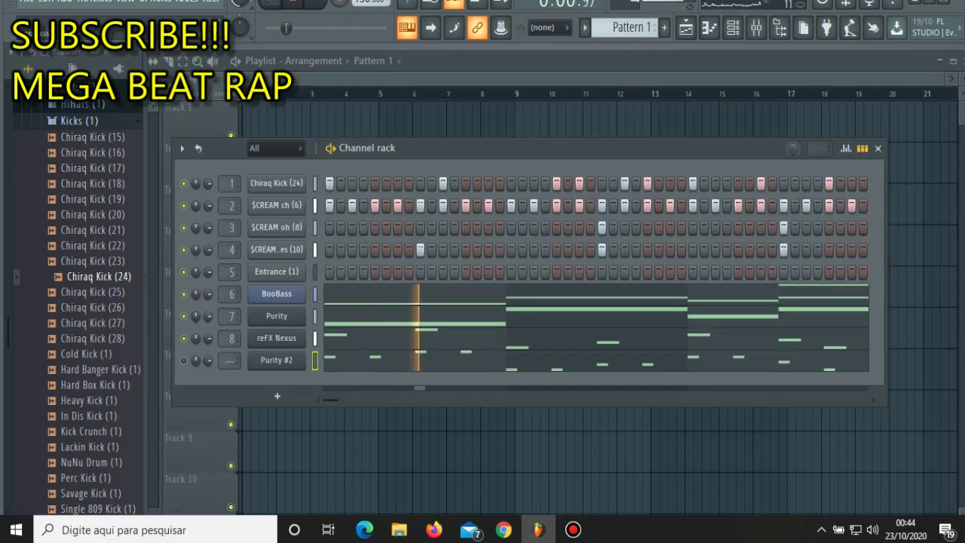
# - Route the second Purity channel to mixer track 9 and lower the Insert 9 fader to well below its default level
pyautogui.scroll(3, 231, 360)
pyautogui.scroll(4, 233, 359)
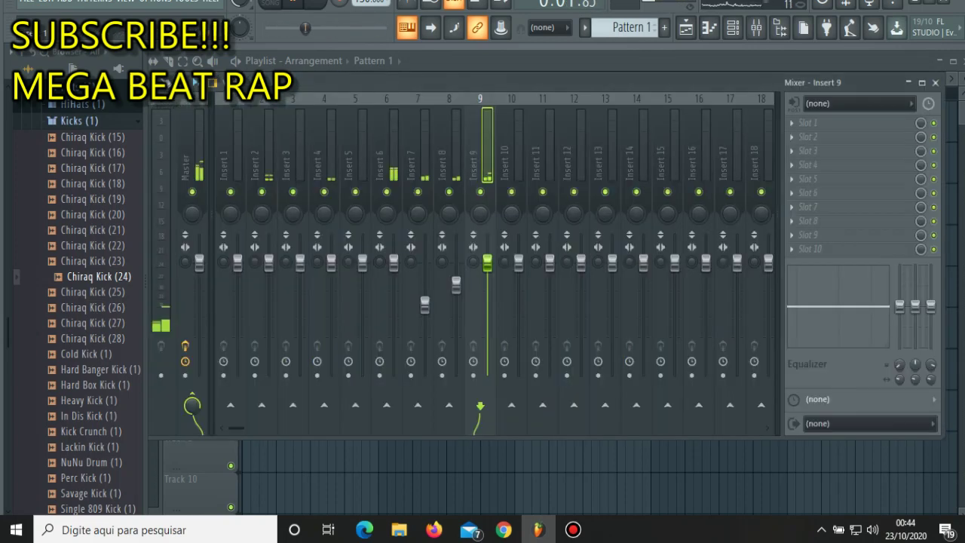
pyautogui.click(232, 360)
pyautogui.moveTo(487, 263); pyautogui.dragTo(487, 312)
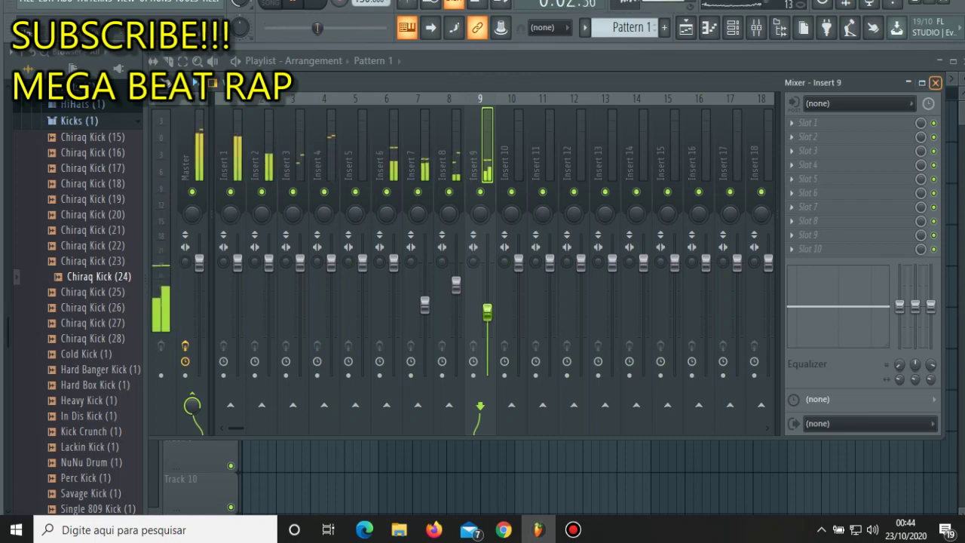
pyautogui.press('F9')
pyautogui.press('F6')
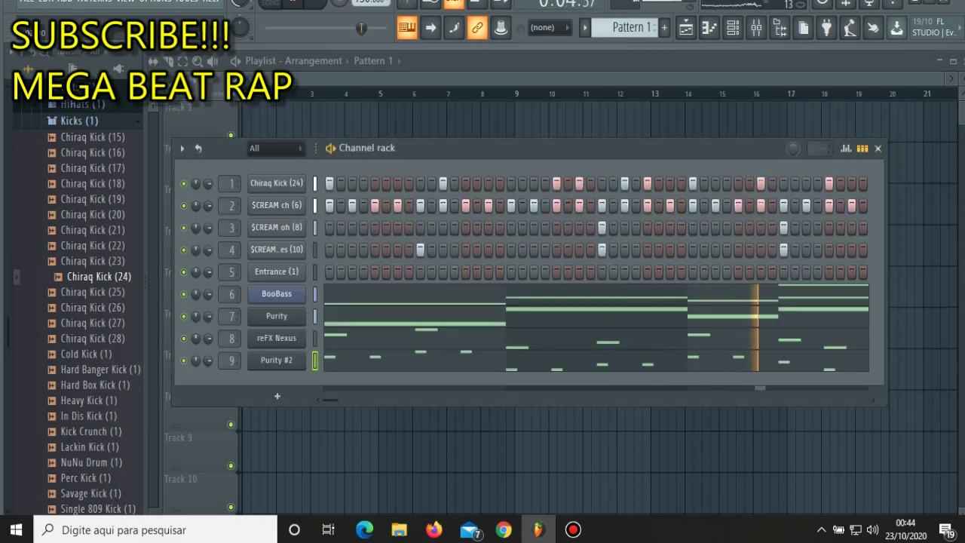
# - Stop playback, split Pattern 1 by channel and hide the channel rack
pyautogui.press('space')
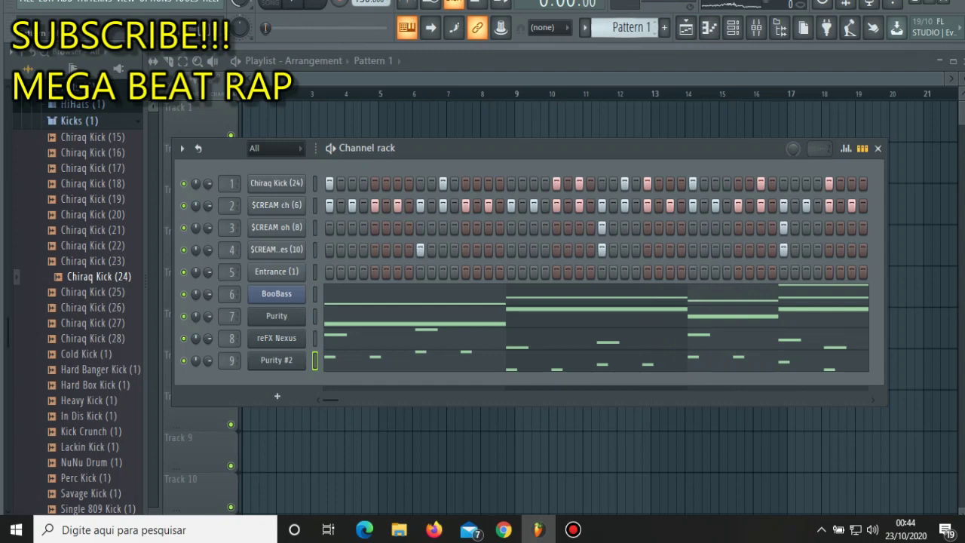
pyautogui.click(584, 28)
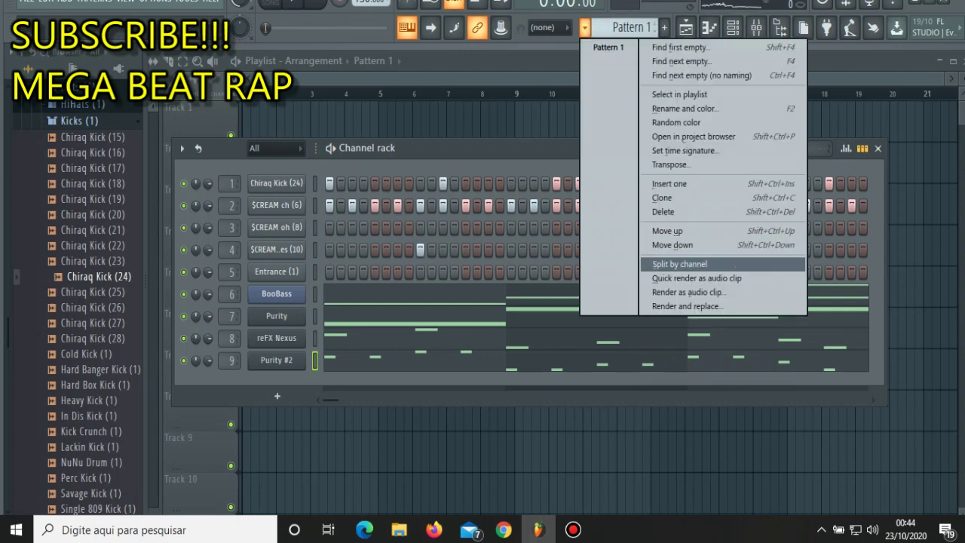
pyautogui.click(679, 264)
pyautogui.press('F6')
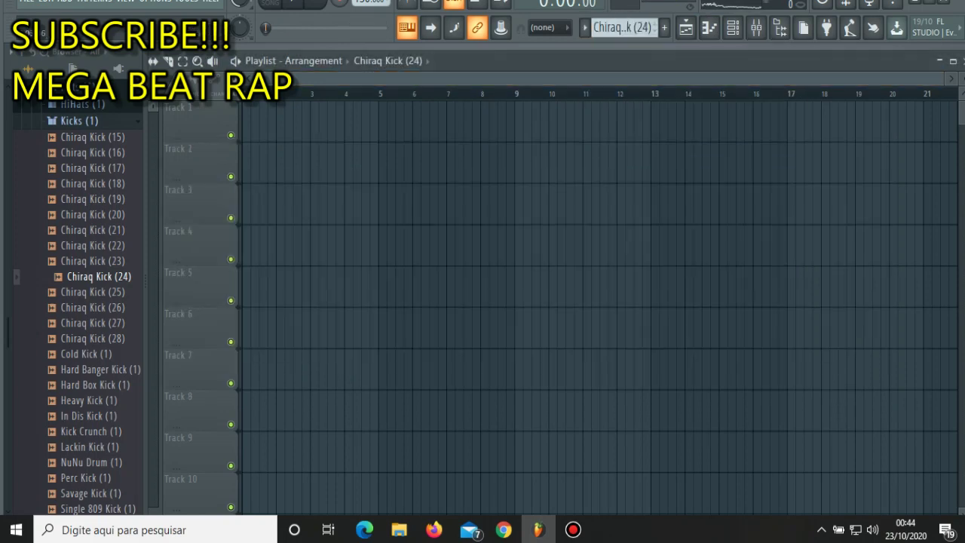
# - Place the Chiraq Kick (24), $CREAM ch (6), $CREAM oh (8) and $CREAM snares (10) patterns at bar 1 on playlist Tracks 1 to 4
pyautogui.click(264, 113)
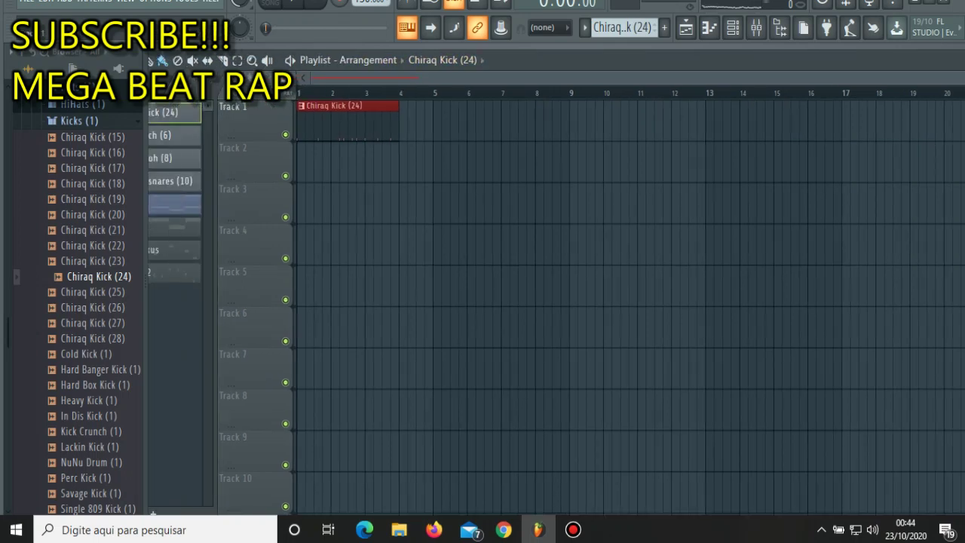
pyautogui.click(321, 155)
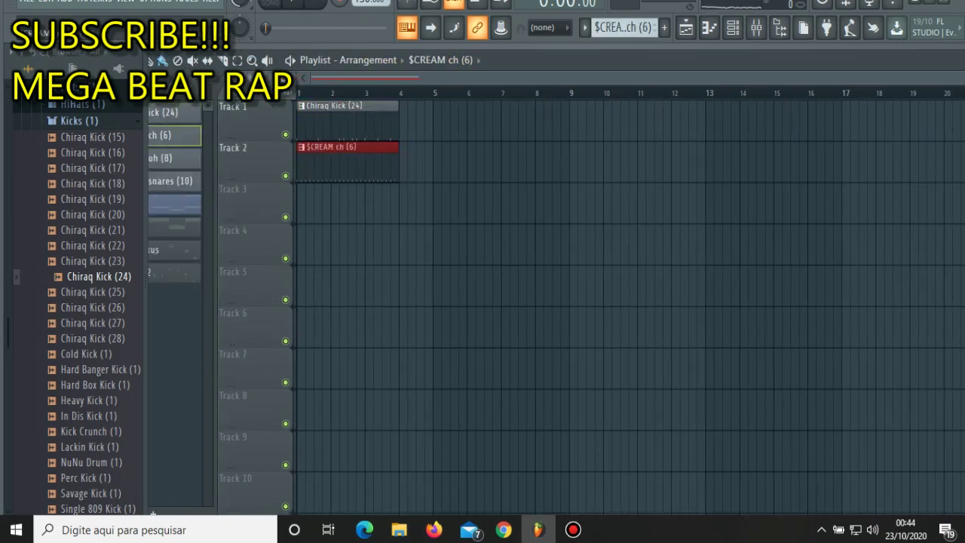
pyautogui.click(320, 196)
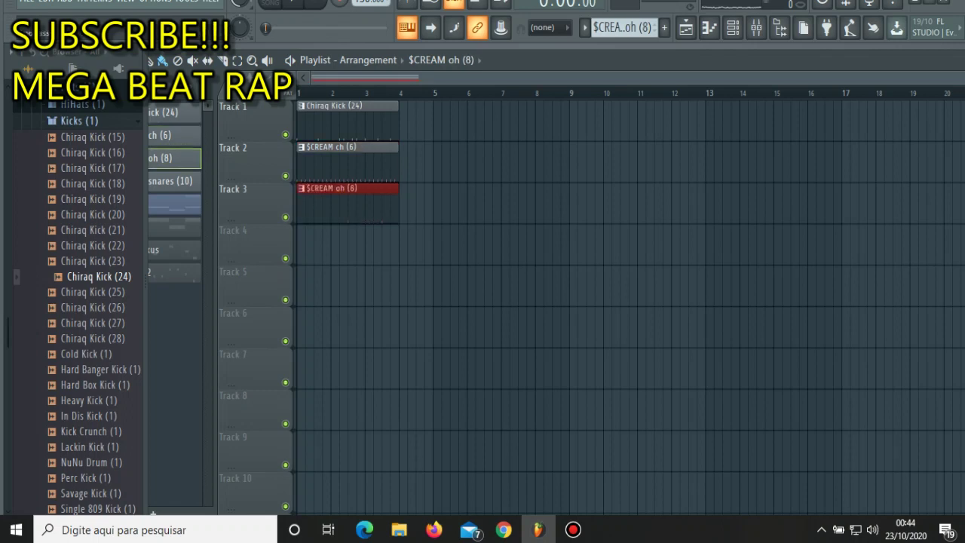
pyautogui.click(320, 237)
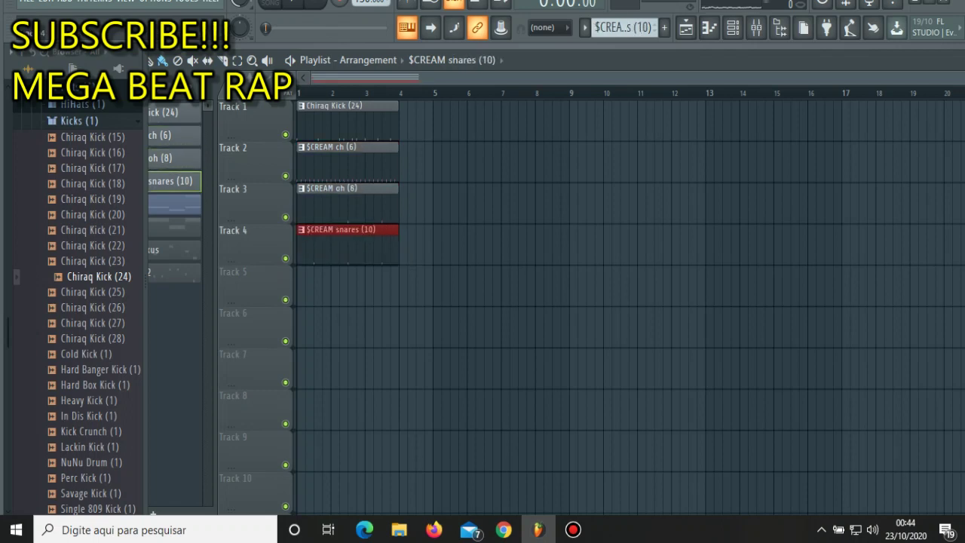
# - Place the BooBass, Purity, reFX Nexus and Purity #2 patterns at bar 1 on playlist Tracks 5 to 8
pyautogui.click(320, 279)
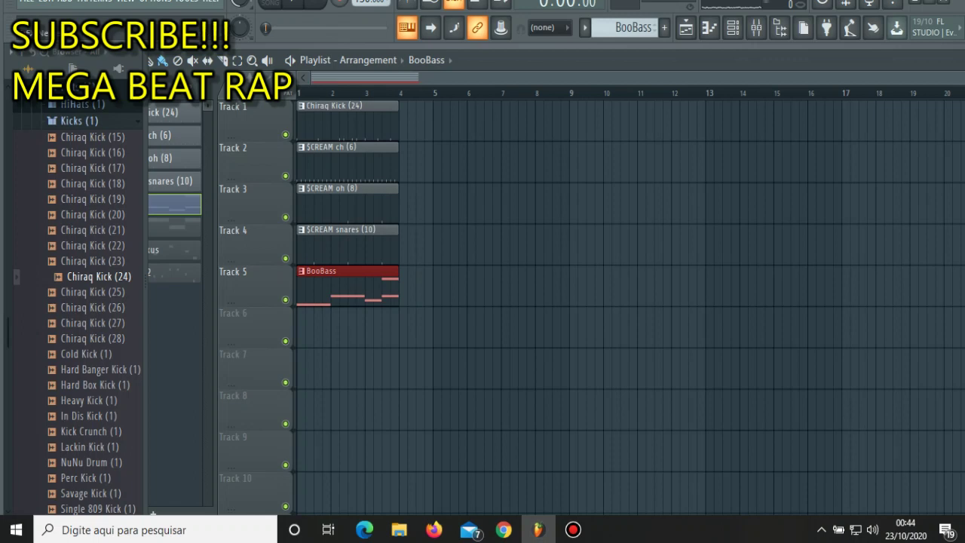
pyautogui.click(321, 320)
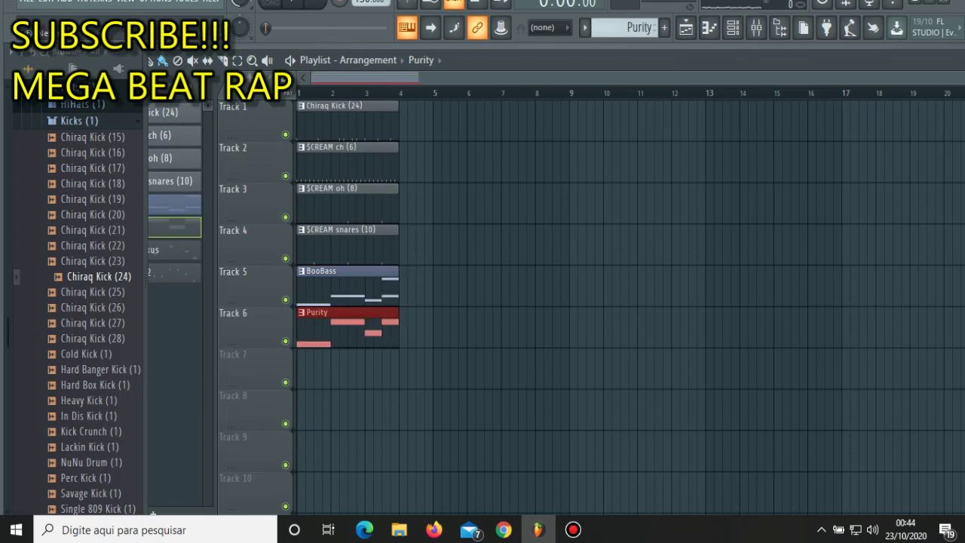
pyautogui.click(320, 362)
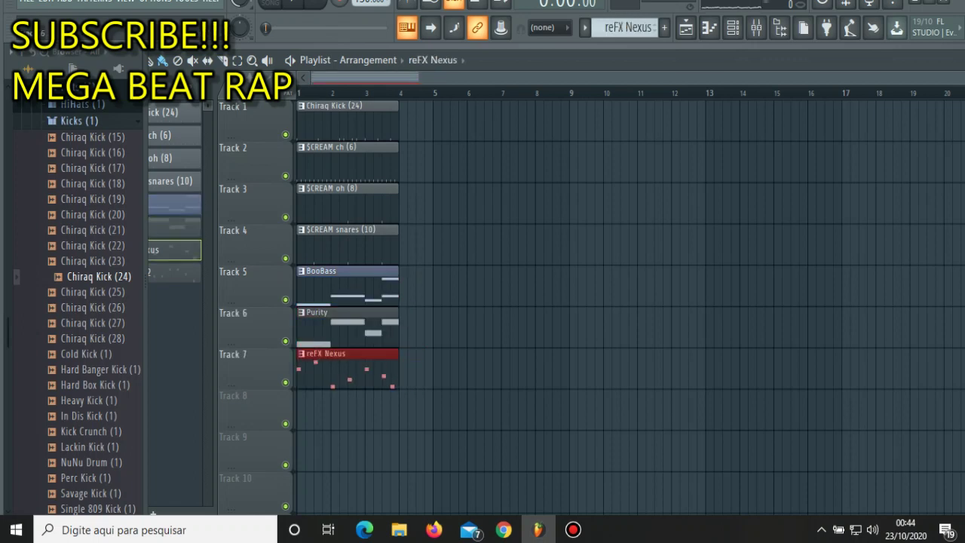
pyautogui.click(320, 403)
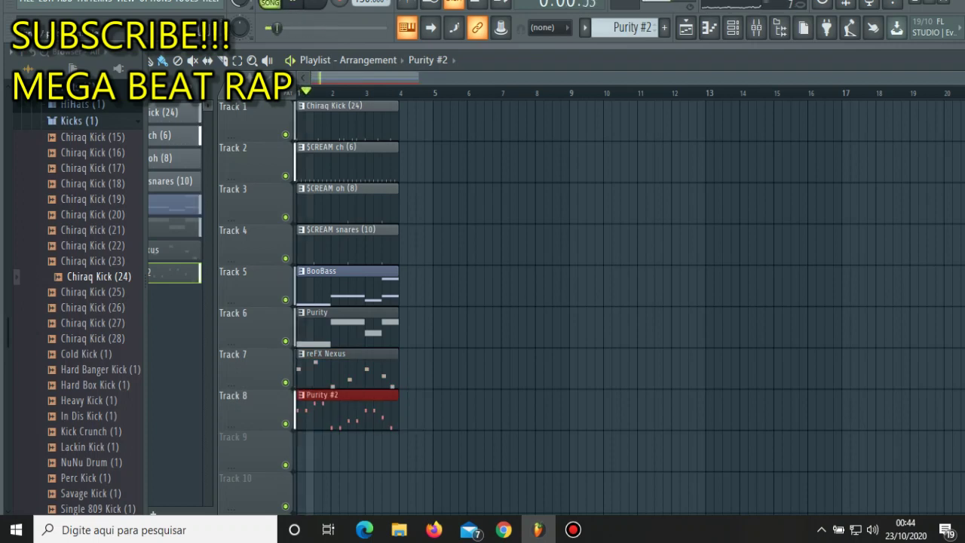
pyautogui.click(335, 121)
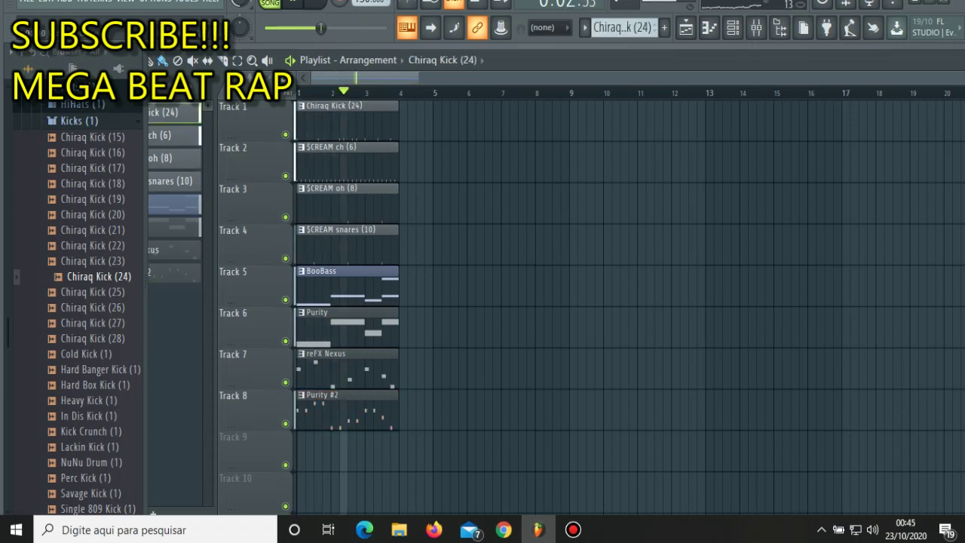
pyautogui.click(411, 120)
pyautogui.click(513, 120)
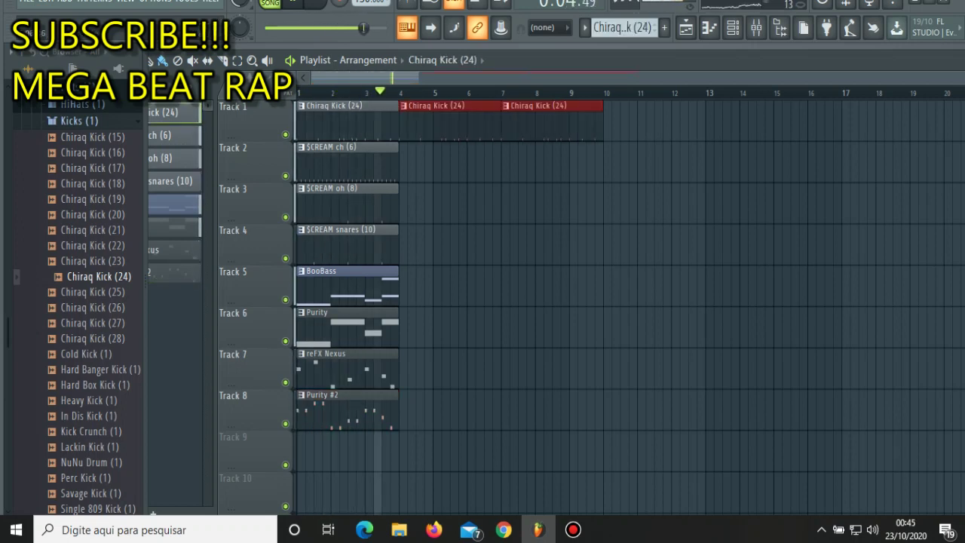
pyautogui.rightClick(528, 121)
pyautogui.rightClick(430, 120)
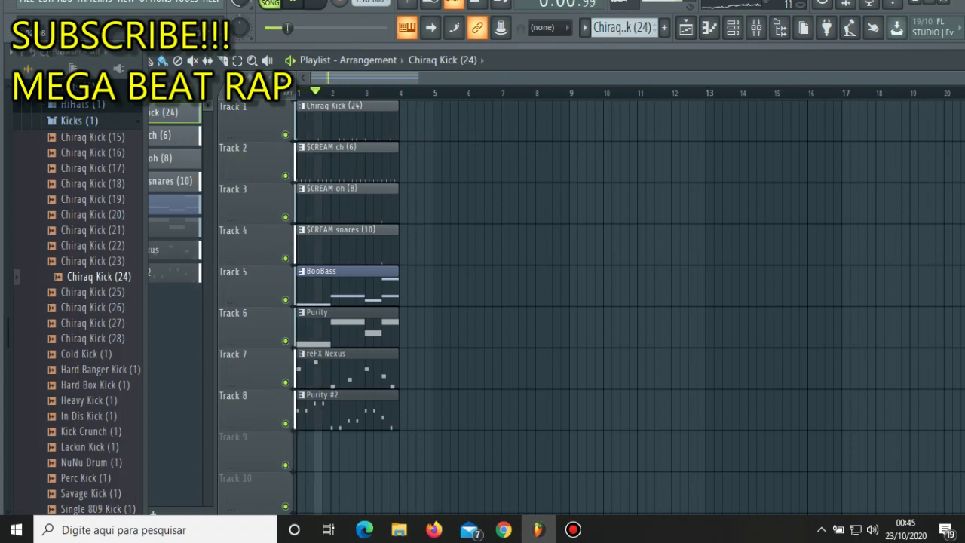
# - Select all eight clips in the playlist and duplicate them six times in a row to extend the loop
pyautogui.hotkey('ctrl', 'a')
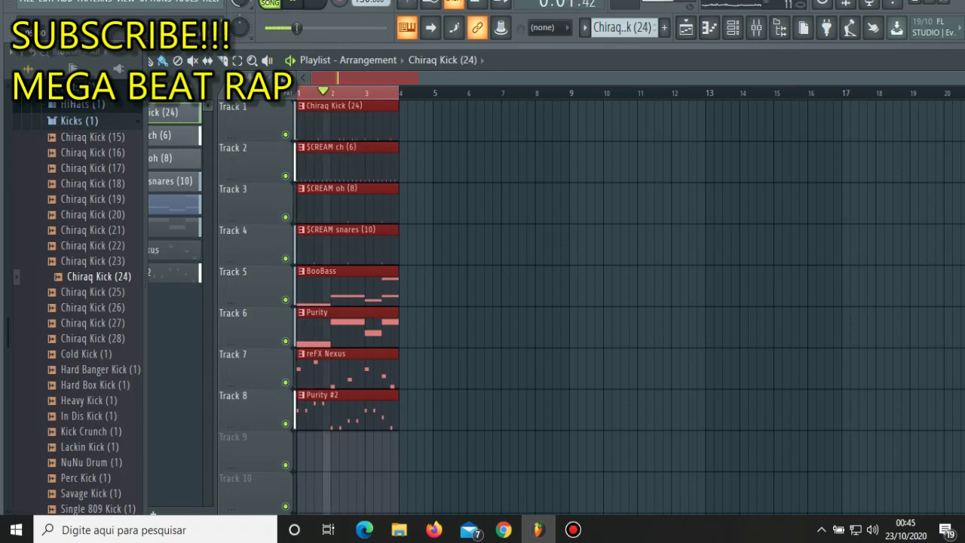
pyautogui.hotkey('ctrl', 'b')
pyautogui.hotkey('ctrl', 'b')
pyautogui.hotkey('ctrl', 'b')
pyautogui.hotkey('ctrl', 'b')
pyautogui.hotkey('ctrl', 'b')
pyautogui.hotkey('ctrl', 'b')
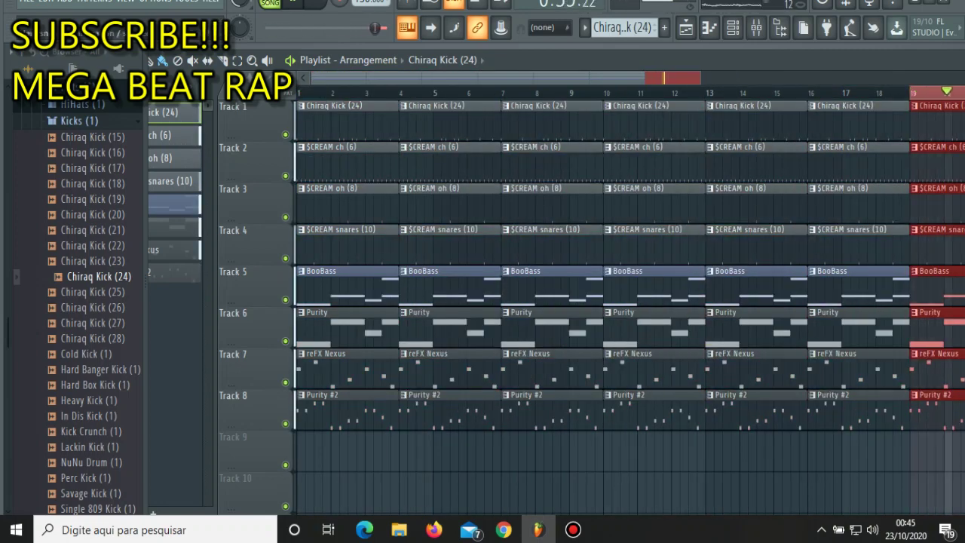
# - Duplicate the eight selected clips nine more times in a row so the loop extends to bar 49
pyautogui.press('pagedown')
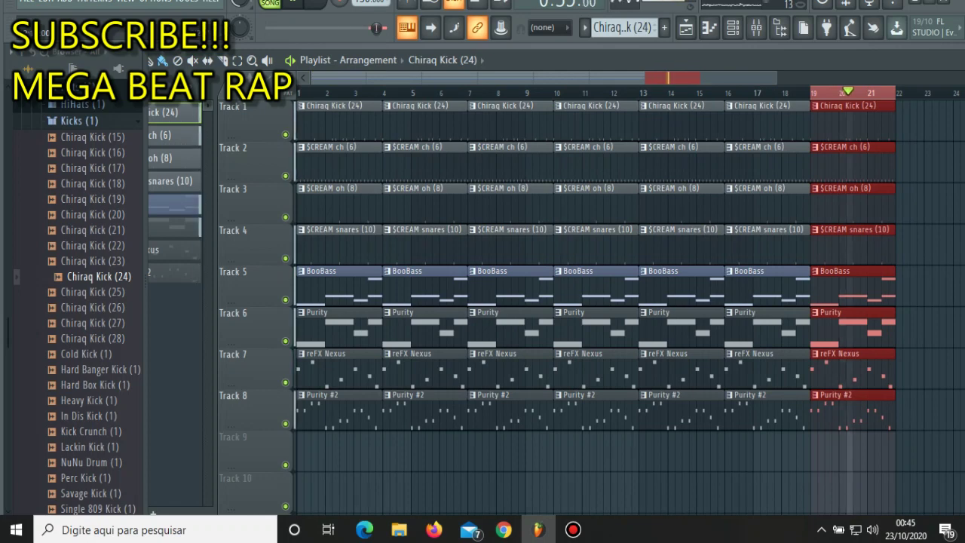
pyautogui.hotkey('ctrl', 'b')
pyautogui.hotkey('ctrl', 'b')
pyautogui.hotkey('ctrl', 'b')
pyautogui.hotkey('ctrl', 'b')
pyautogui.hotkey('ctrl', 'b')
pyautogui.hotkey('ctrl', 'b')
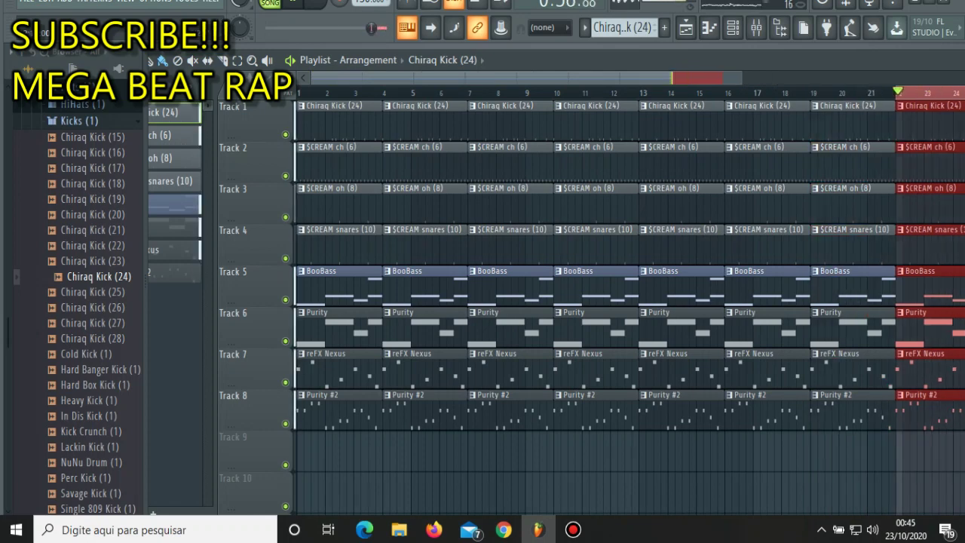
pyautogui.hotkey('ctrl', 'b')
pyautogui.hotkey('ctrl', 'b')
pyautogui.hotkey('ctrl', 'b')
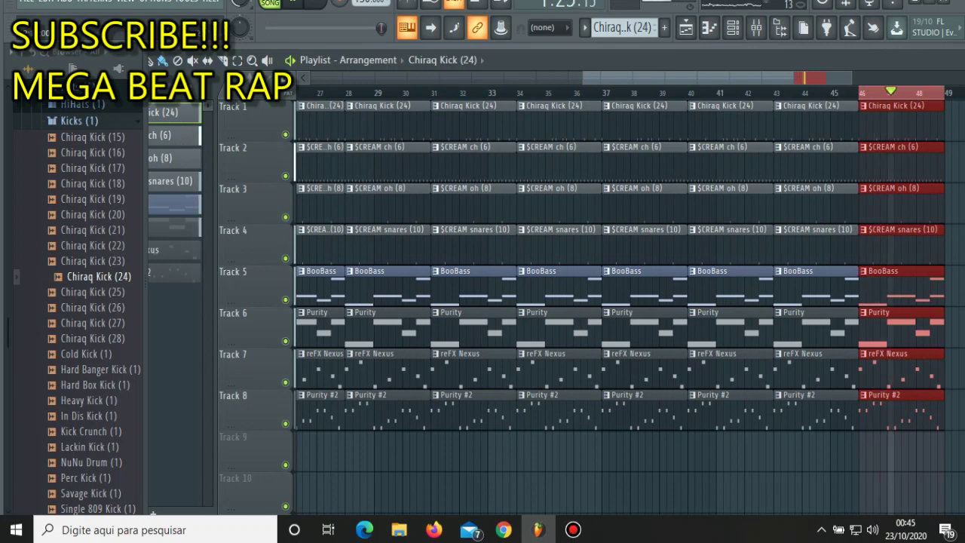
# - Delete the Chiraq Kick (24) and Purity #2 clips at bars 1 and 4, plus the $CREAM ch (6) clip at bar 1
pyautogui.press('Home')
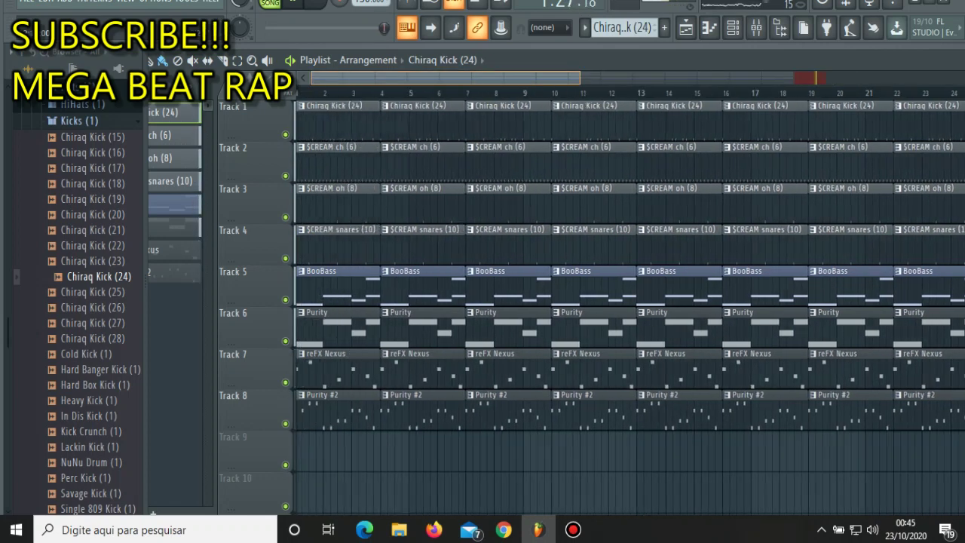
pyautogui.rightClick(339, 121)
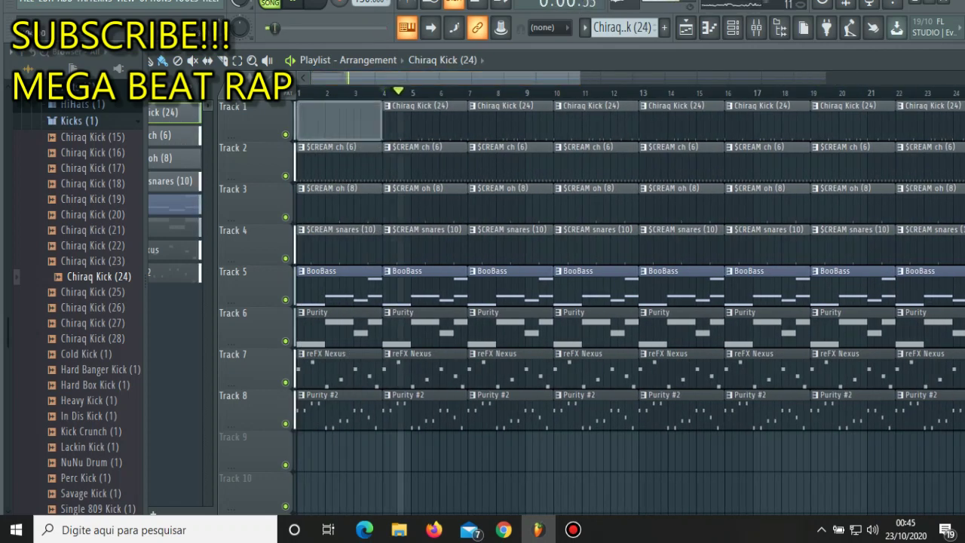
pyautogui.rightClick(339, 162)
pyautogui.rightClick(426, 121)
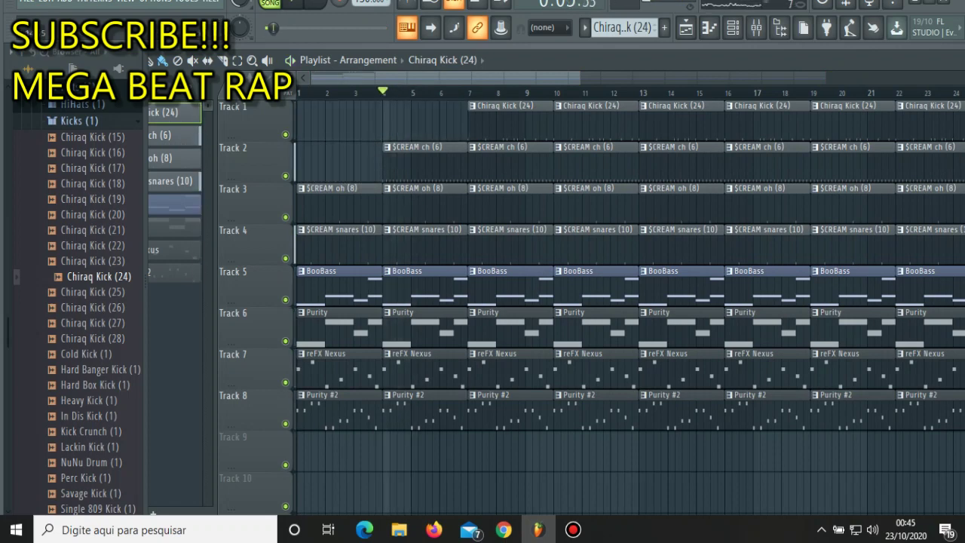
pyautogui.rightClick(340, 410)
pyautogui.rightClick(426, 411)
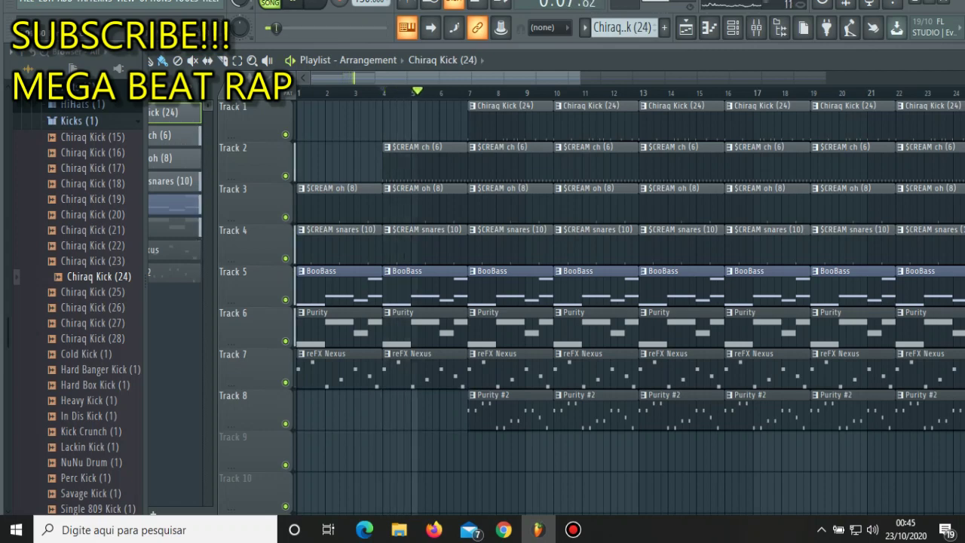
# - Delete the $CREAM oh (8) and $CREAM snares (10) clips at bars 1, 4 and 7, plus the Chiraq Kick (24) clip at bar 7
pyautogui.rightClick(340, 193)
pyautogui.rightClick(339, 237)
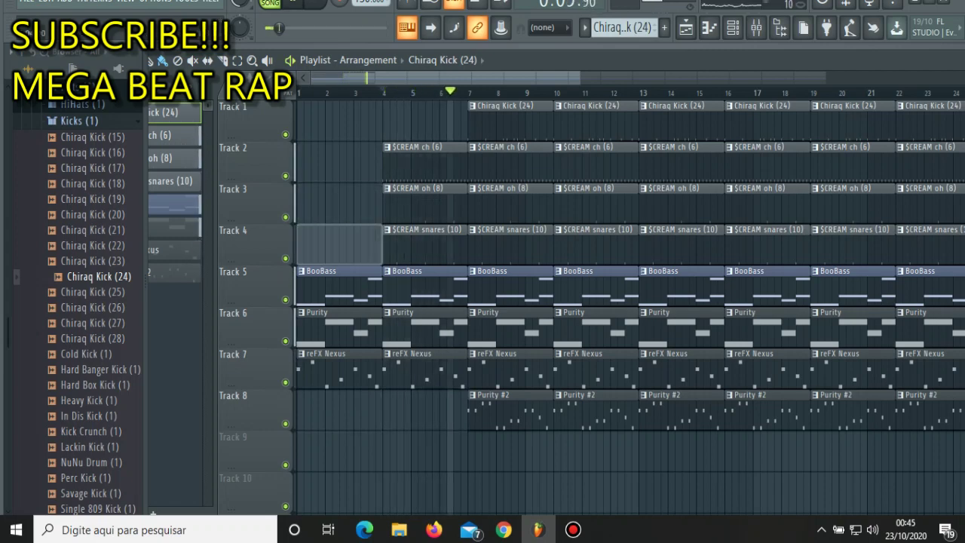
pyautogui.rightClick(426, 238)
pyautogui.rightClick(426, 196)
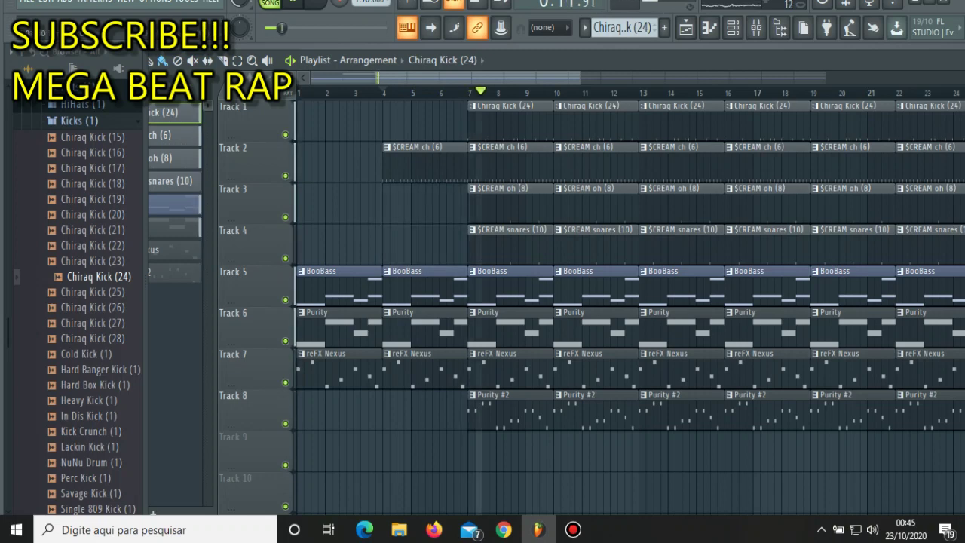
pyautogui.rightClick(511, 237)
pyautogui.rightClick(511, 196)
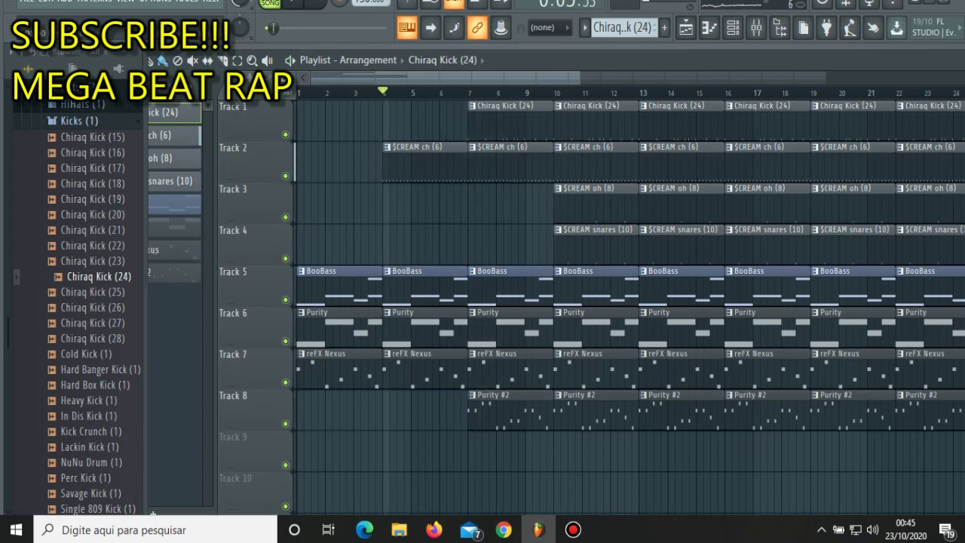
pyautogui.rightClick(511, 121)
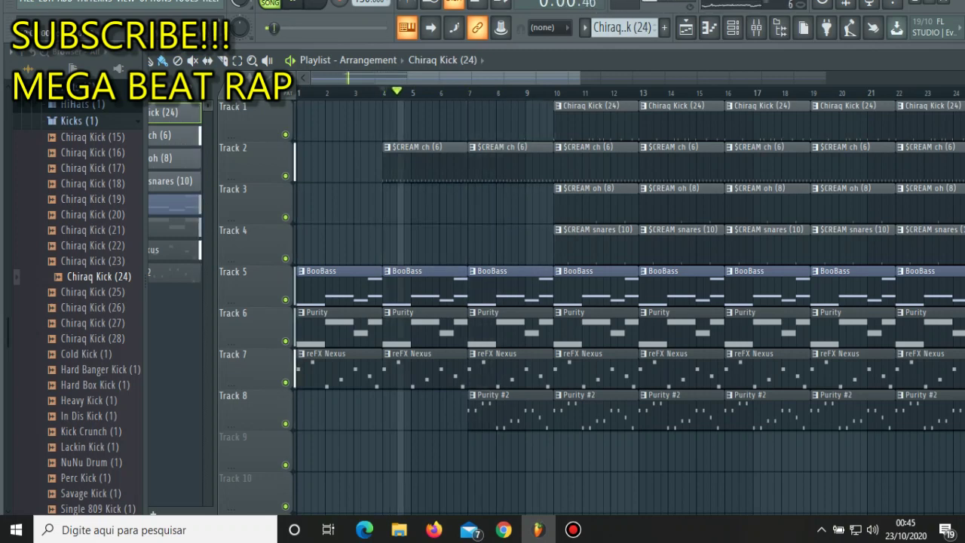
# - Place $CREAM snares (10) back at bar 7 on Track 4 and add a closing snare roll on steps 43 and 45 to 48
pyautogui.click(173, 181)
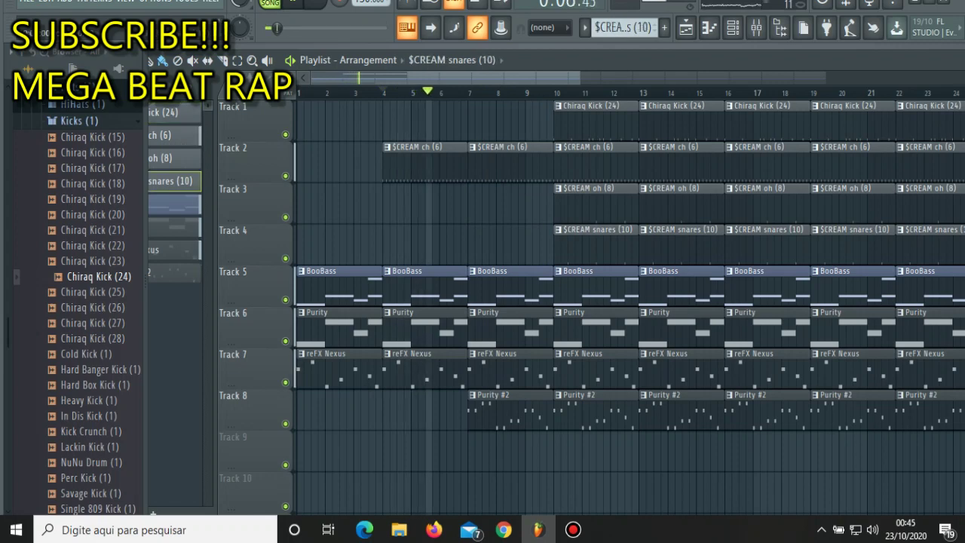
pyautogui.click(511, 238)
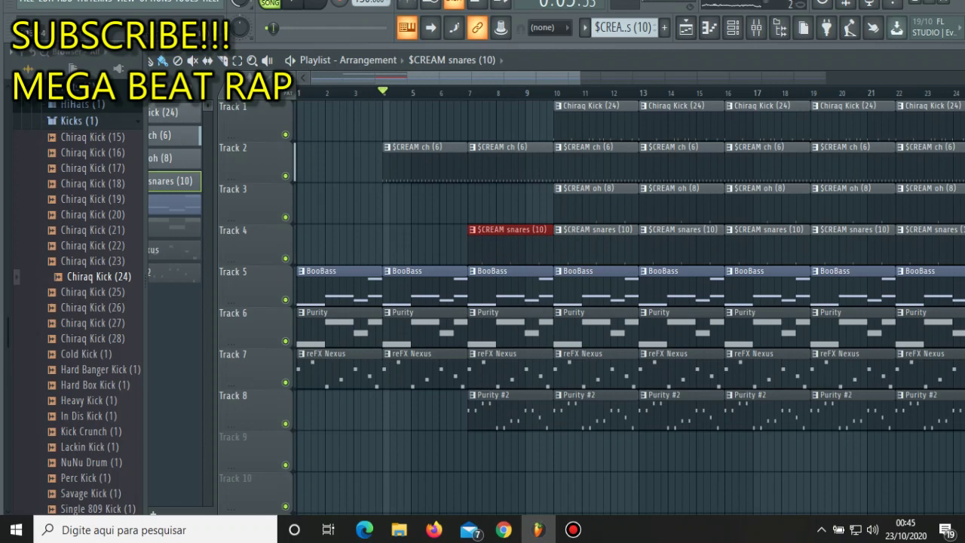
pyautogui.click(732, 28)
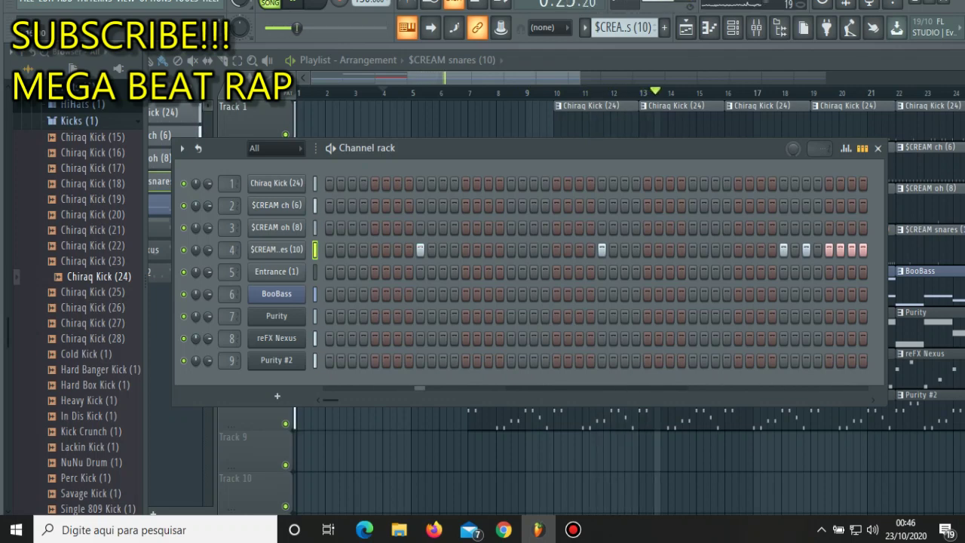
pyautogui.press('F6')
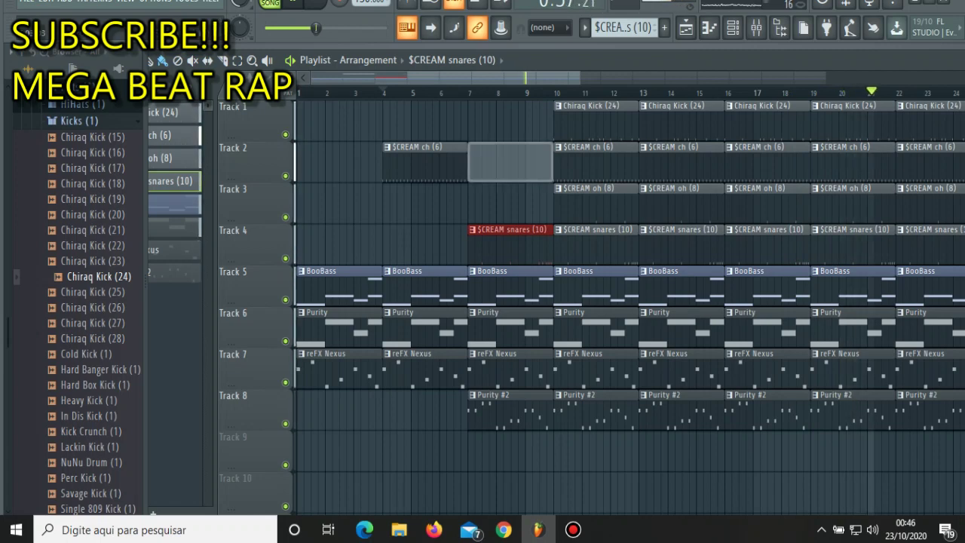
# - Delete the $CREAM ch (6) clip at bar 7, move the bar 4 clip into its place and replay from bar 4
pyautogui.rightClick(511, 162)
pyautogui.moveTo(399, 162); pyautogui.dragTo(478, 162)
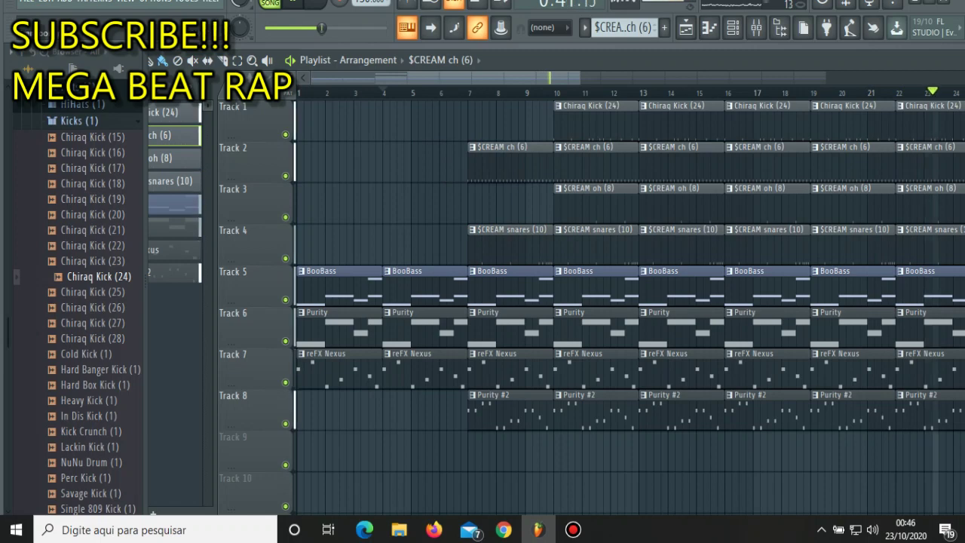
pyautogui.click(383, 92)
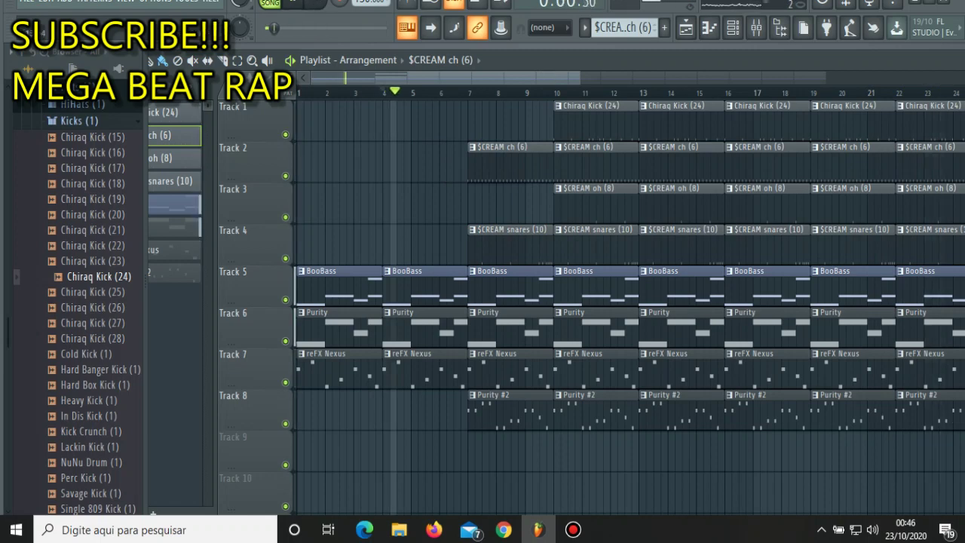
# - Create a new empty pattern, add one Entrance (1) hit on its first step and hide the channel rack
pyautogui.scroll(-3, 629, 302)
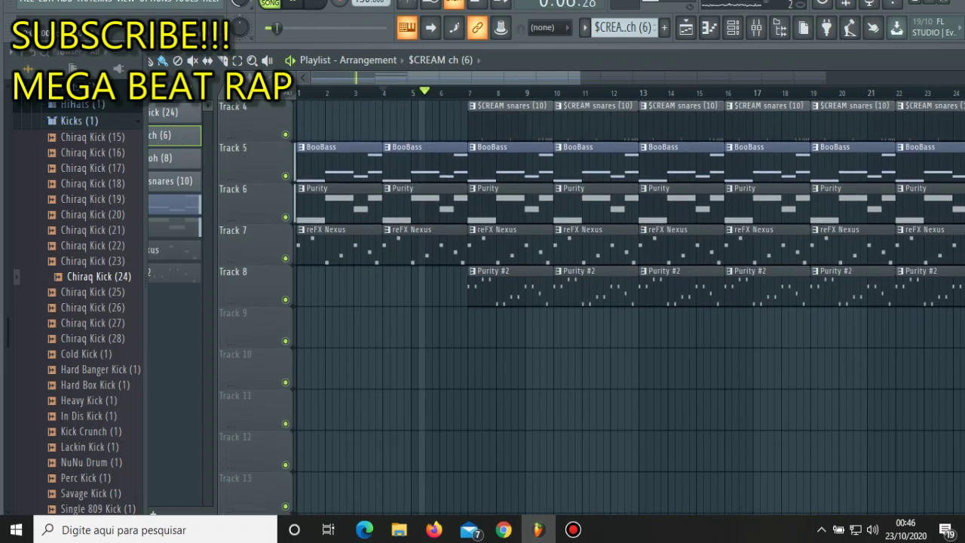
pyautogui.scroll(-3, 630, 301)
pyautogui.click(731, 28)
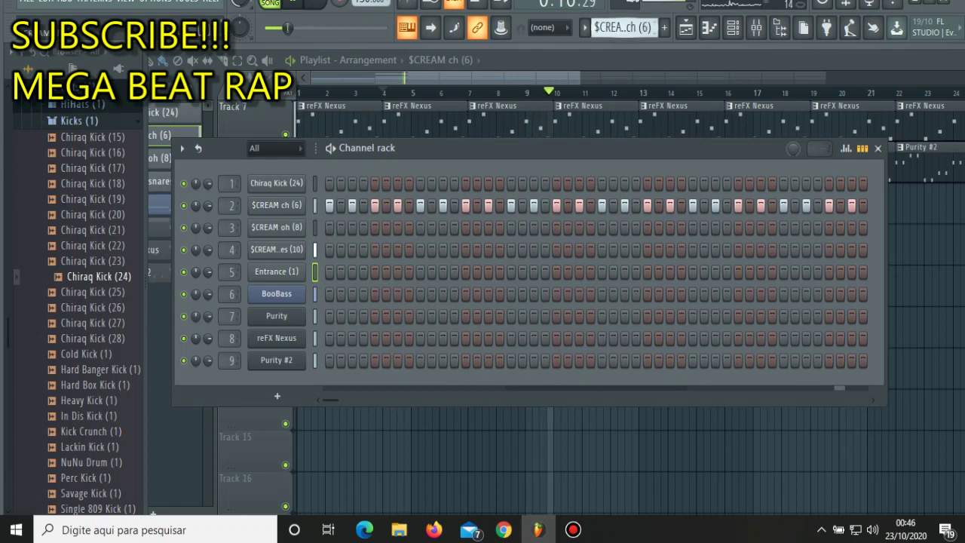
pyautogui.scroll(-1, 626, 27)
pyautogui.scroll(-3, 632, 27)
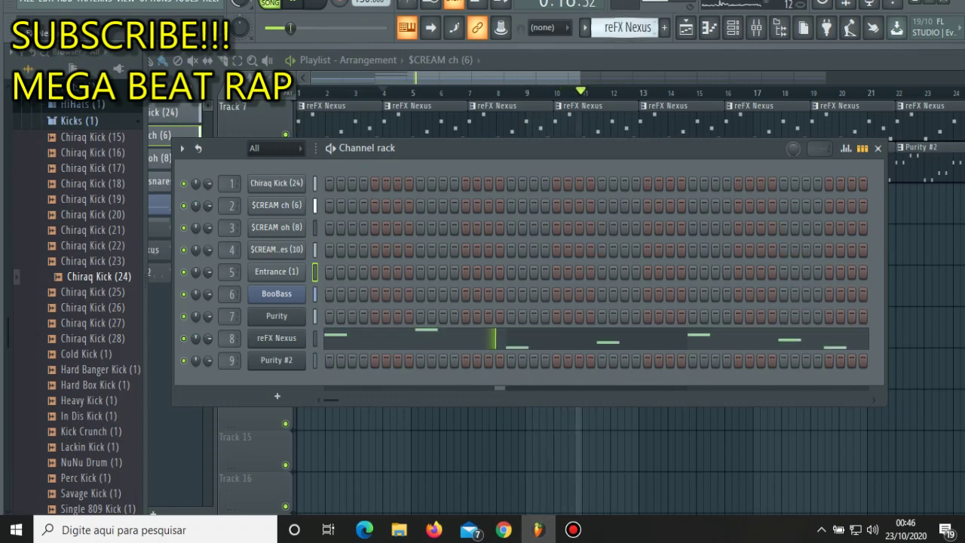
pyautogui.scroll(-1, 633, 28)
pyautogui.scroll(1, 633, 27)
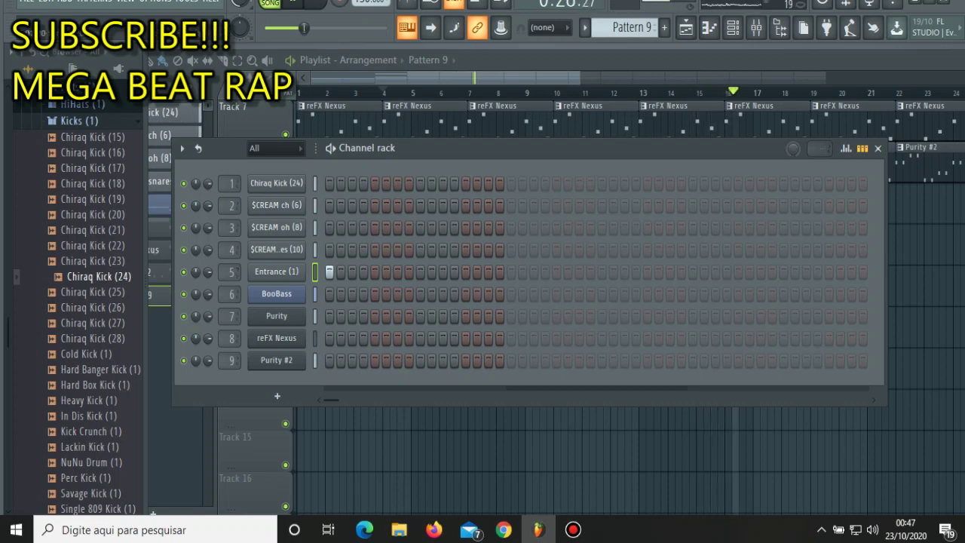
pyautogui.press('F6')
# - Place the Entrance pattern on Track 9 at bars 6 and 9, and delete the bar 6 clip
pyautogui.click(453, 202)
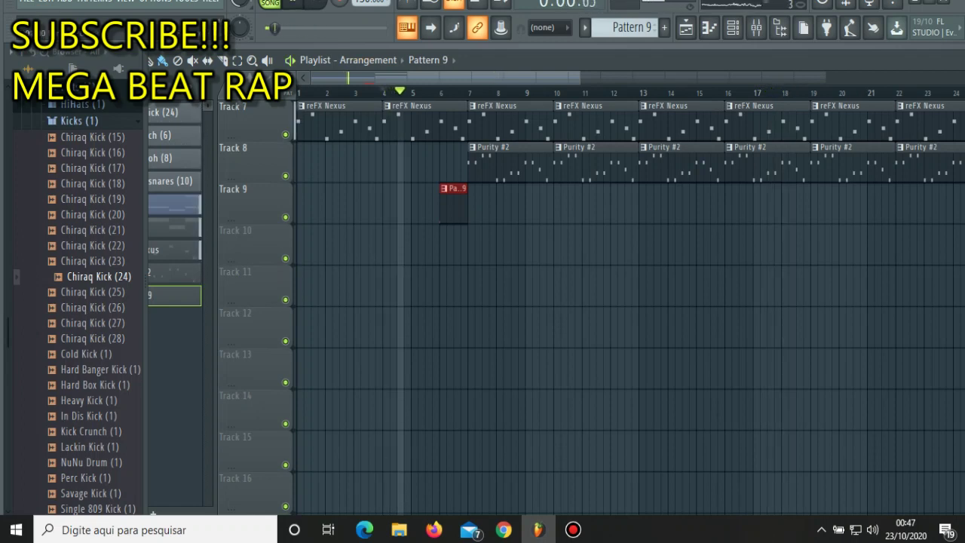
pyautogui.scroll(1, 630, 301)
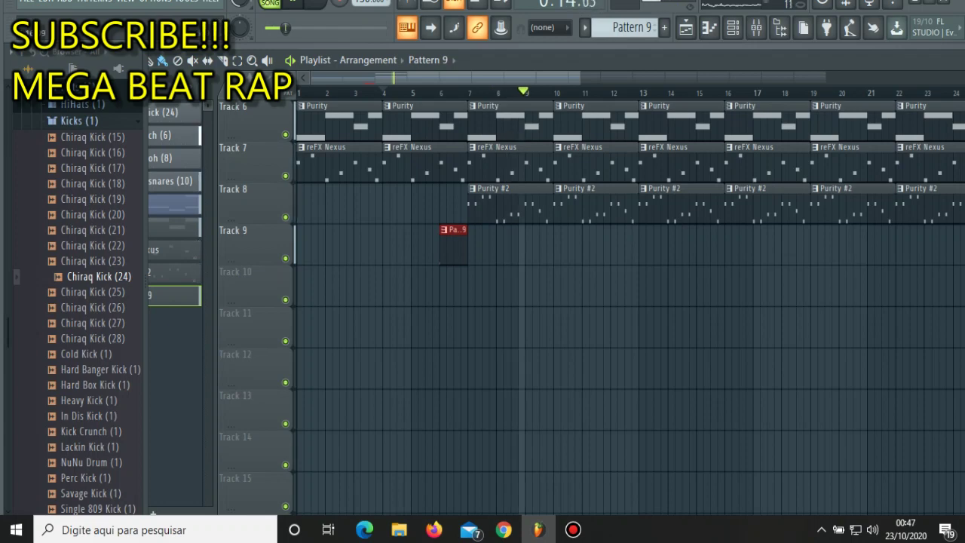
pyautogui.click(539, 245)
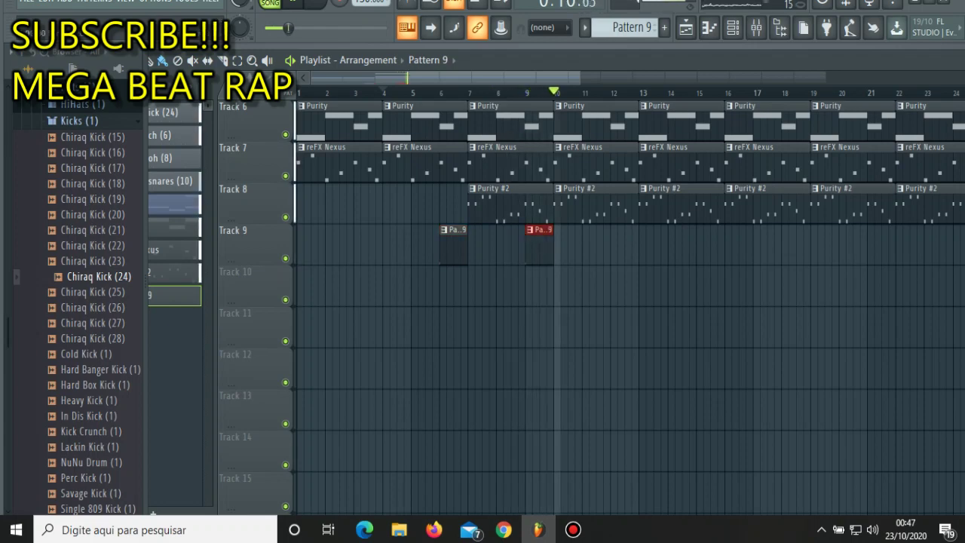
pyautogui.rightClick(453, 243)
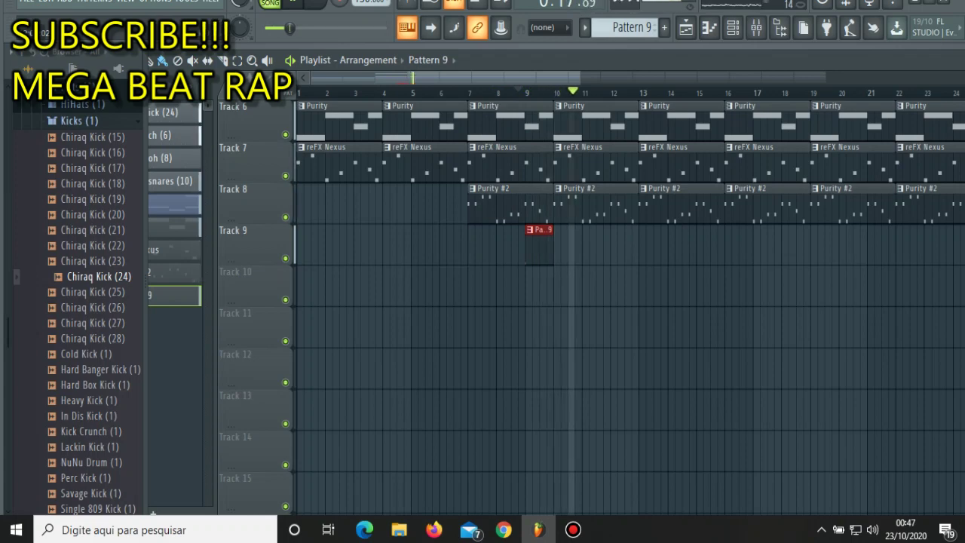
# - Delete the reFX Nexus clip at bar 13 on Track 7 and the Purity #2 clip at bar 19 on Track 8
pyautogui.scroll(2, 630, 301)
pyautogui.scroll(3, 630, 301)
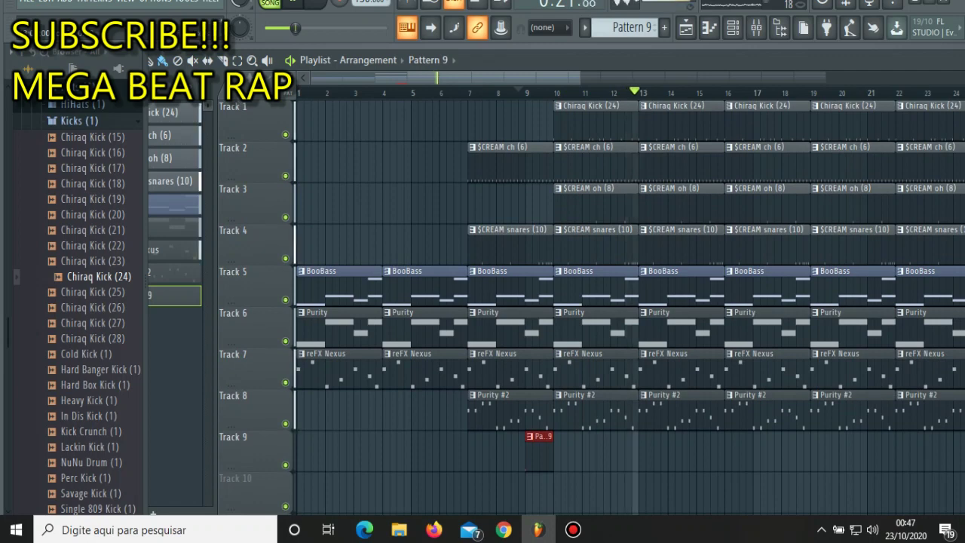
pyautogui.rightClick(678, 368)
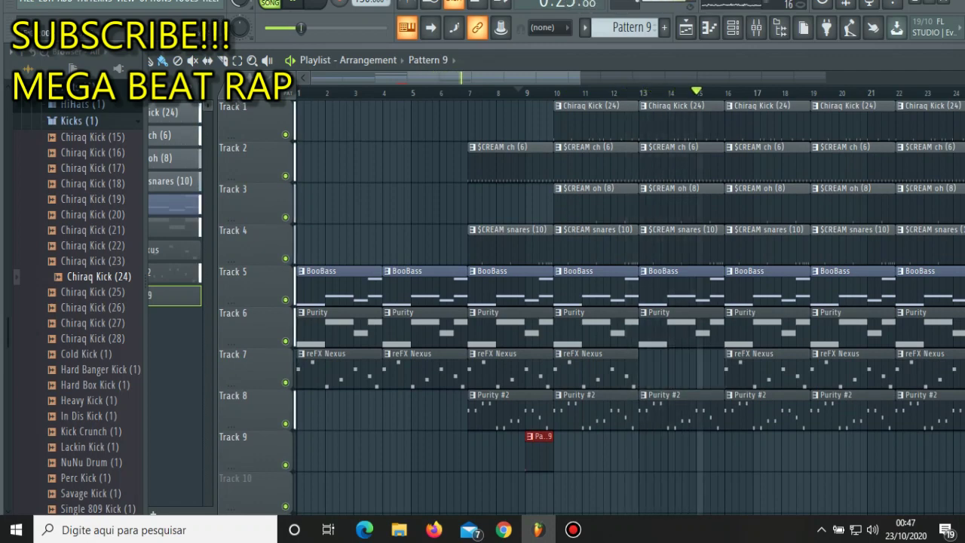
pyautogui.hscroll(3, 477, 77)
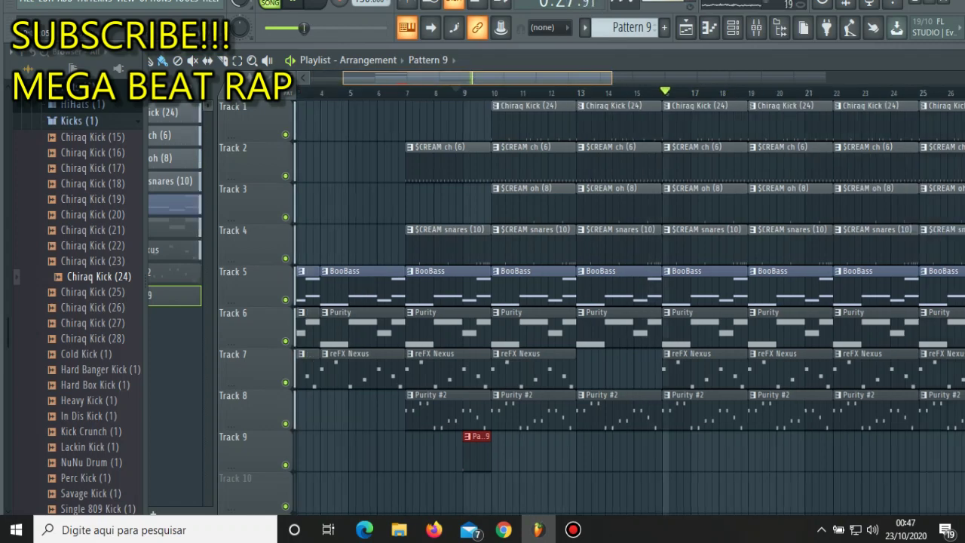
pyautogui.hscroll(4, 477, 77)
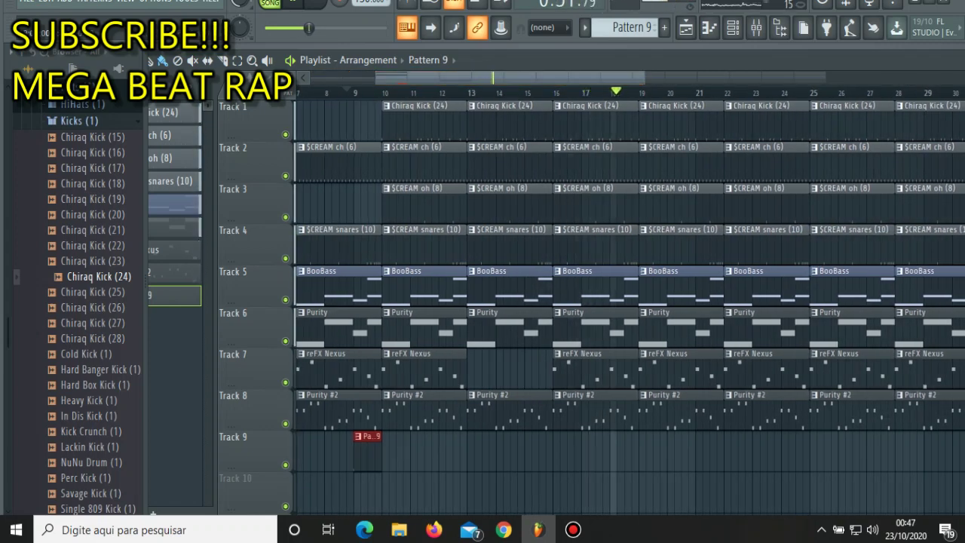
pyautogui.press('Delete')
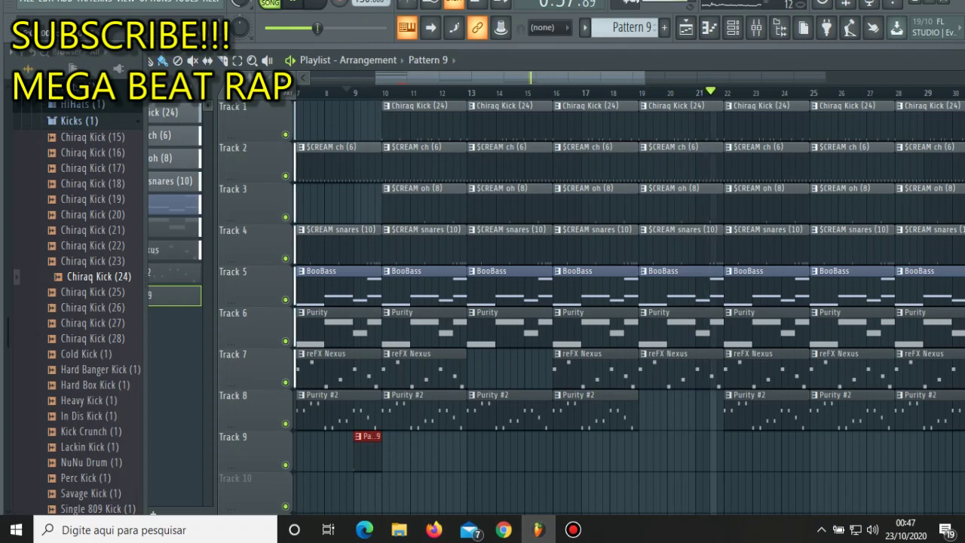
pyautogui.press('KP_Subtract')
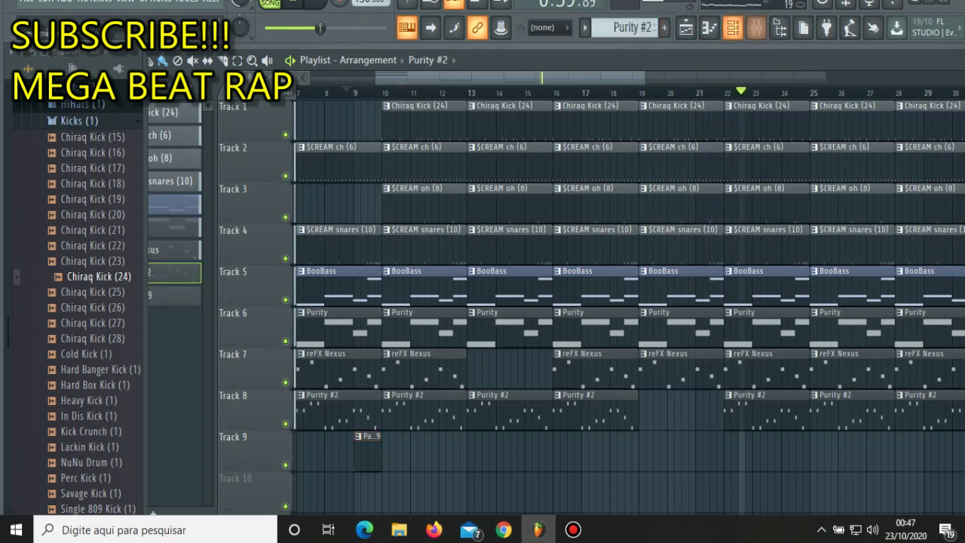
pyautogui.press('F9')
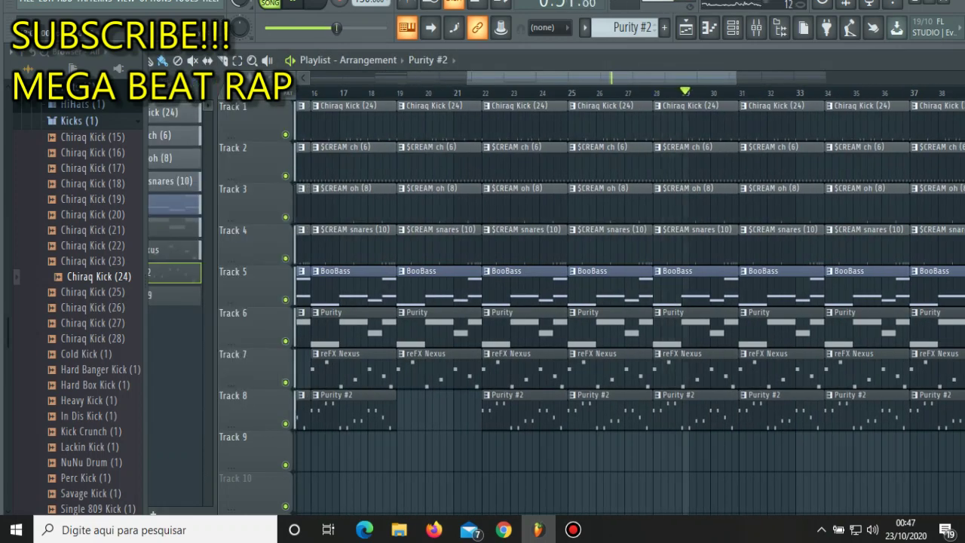
# - Delete the reFX Nexus clips at bars 28 and 40 on Track 7 and the Purity #2 clip at bar 34 on Track 8
pyautogui.press('Delete')
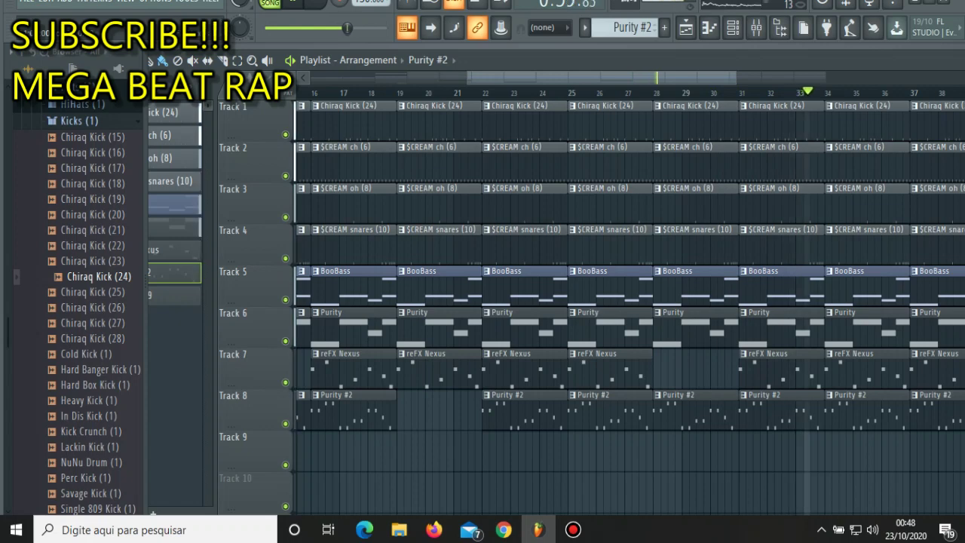
pyautogui.click(867, 407)
pyautogui.press('Delete')
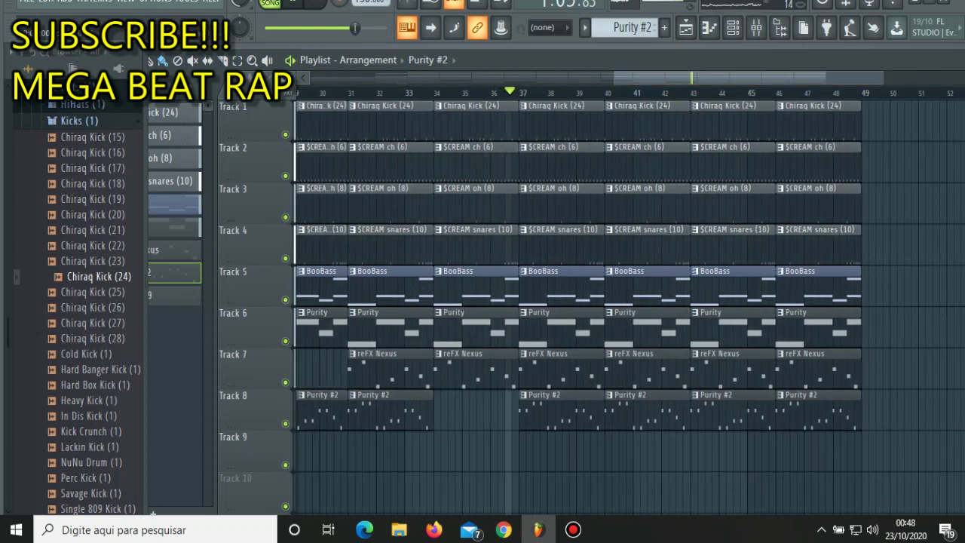
pyautogui.click(647, 368)
pyautogui.press('Delete')
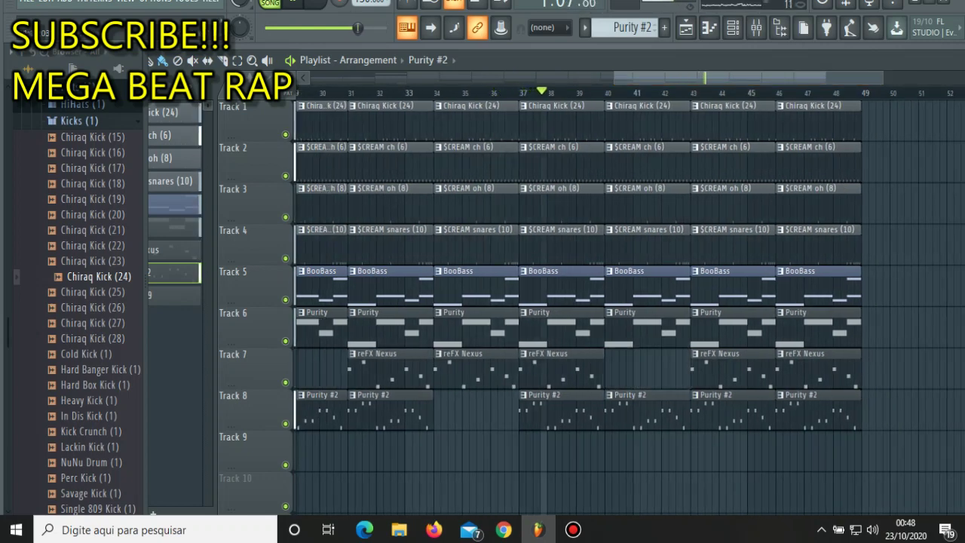
# - Delete the bar 40 clips of Purity on Track 6, snares on Track 4, open hat on Track 3 and kick on Track 1
pyautogui.rightClick(647, 327)
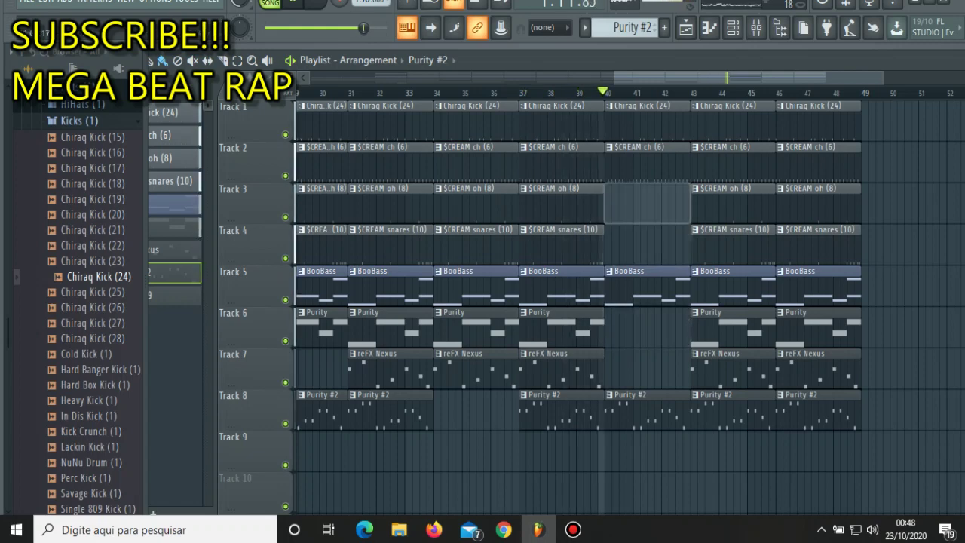
pyautogui.rightClick(647, 243)
pyautogui.rightClick(647, 203)
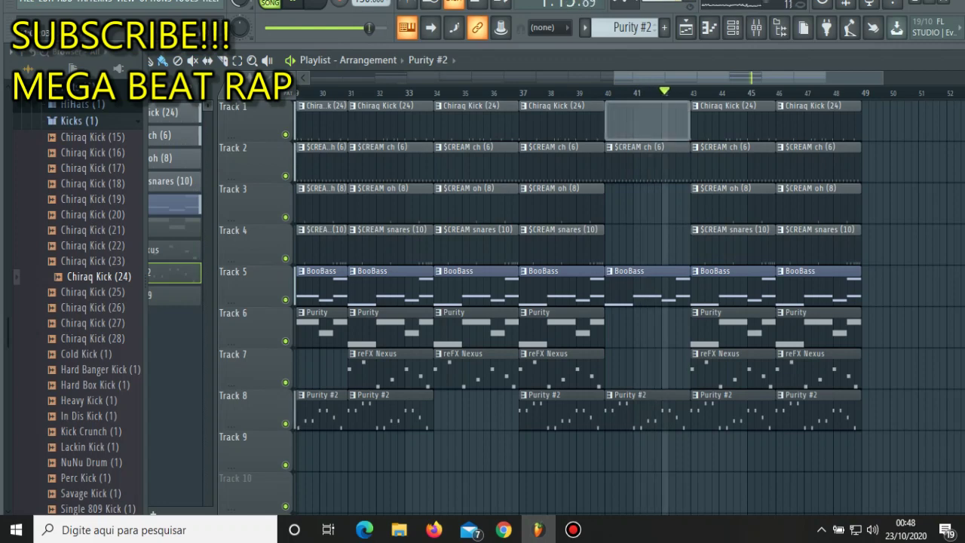
pyautogui.rightClick(647, 121)
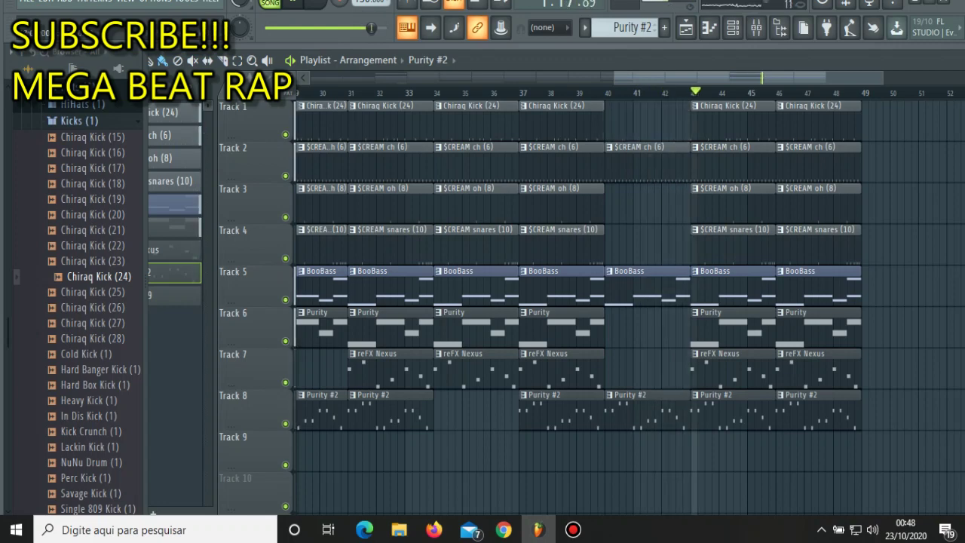
# - Place a $CREAM snares (10) clip on Track 4 at bar 40 and trim its start so only bar 42 remains
pyautogui.click(173, 181)
pyautogui.click(647, 244)
pyautogui.moveTo(635, 233); pyautogui.dragTo(662, 233)
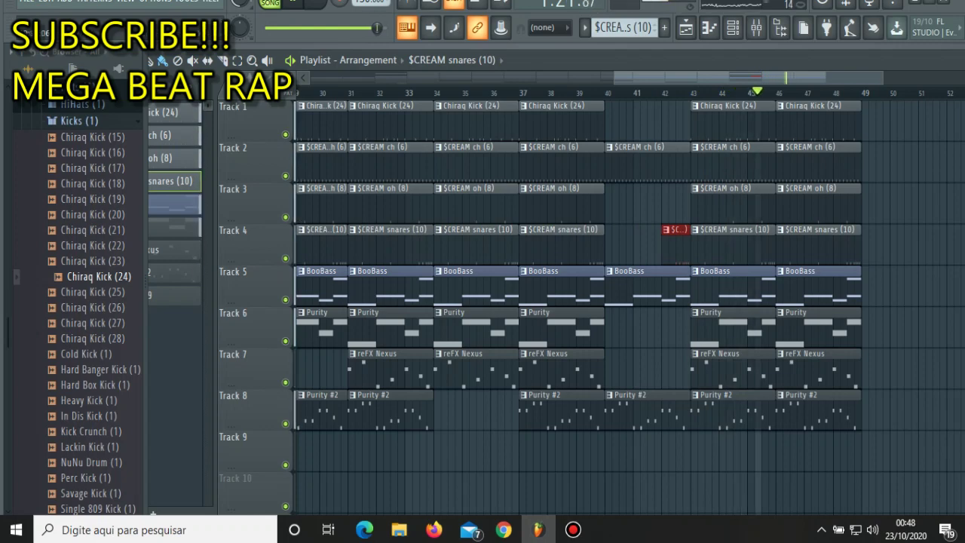
pyautogui.press('space')
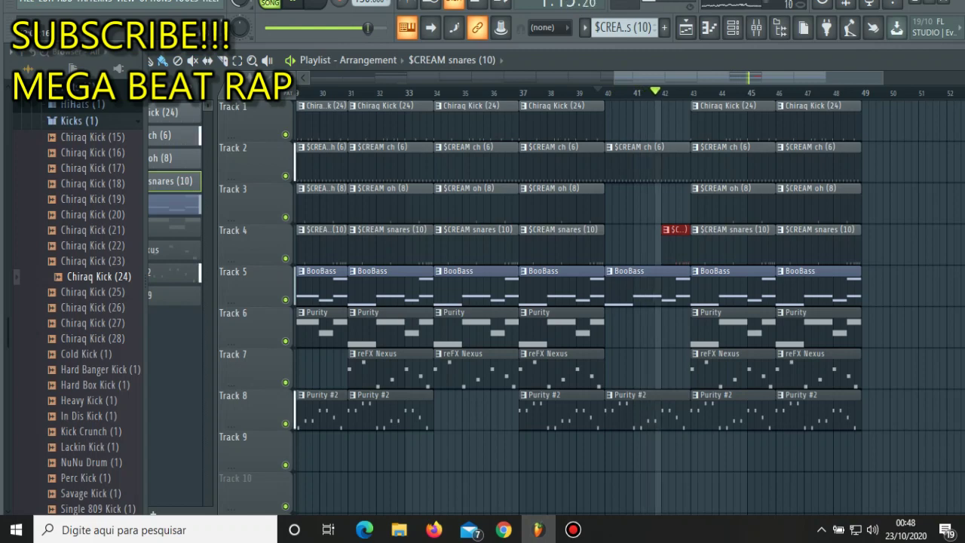
# - Place a Pattern 9 clip on Track 9 at bar 21 and play the song from bar 19
pyautogui.scroll(-2, 577, 302)
pyautogui.moveTo(720, 78); pyautogui.dragTo(444, 77)
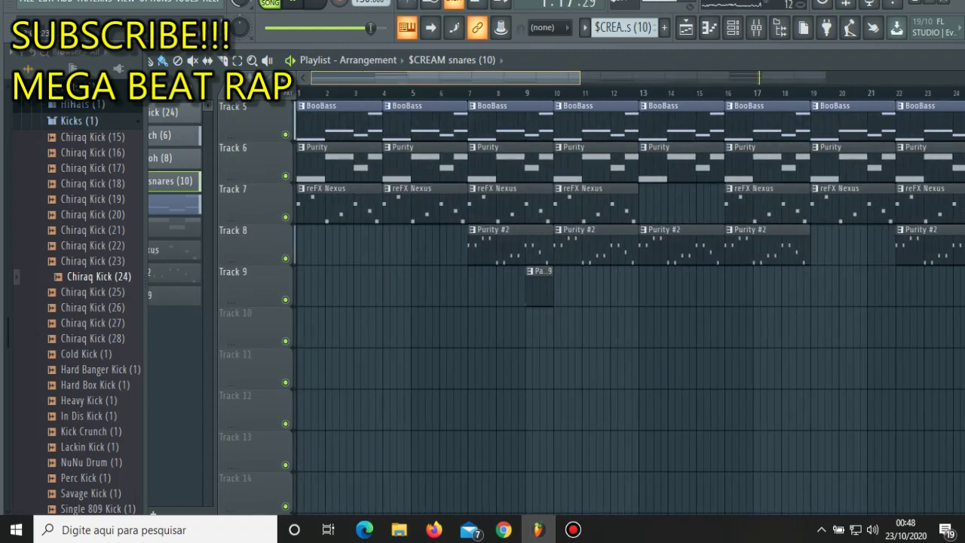
pyautogui.click(173, 294)
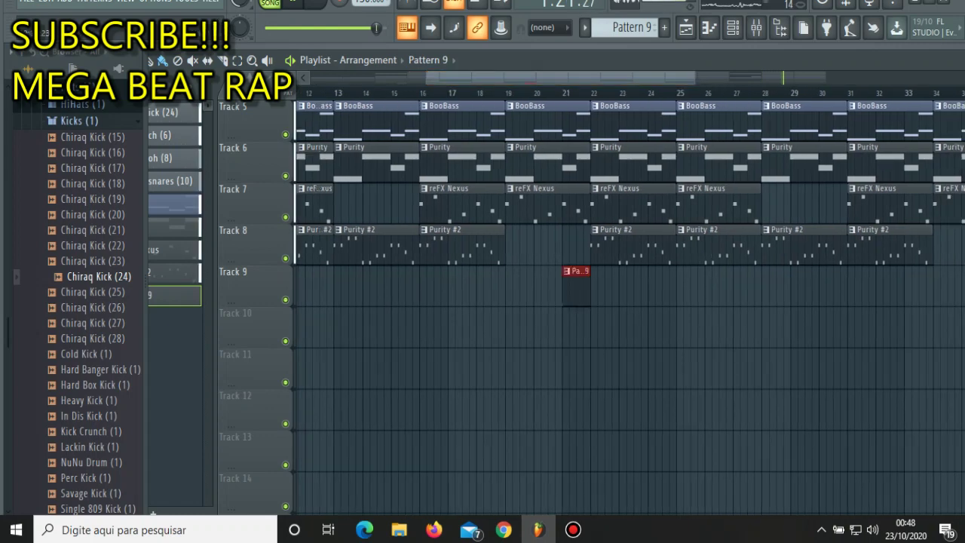
pyautogui.click(502, 91)
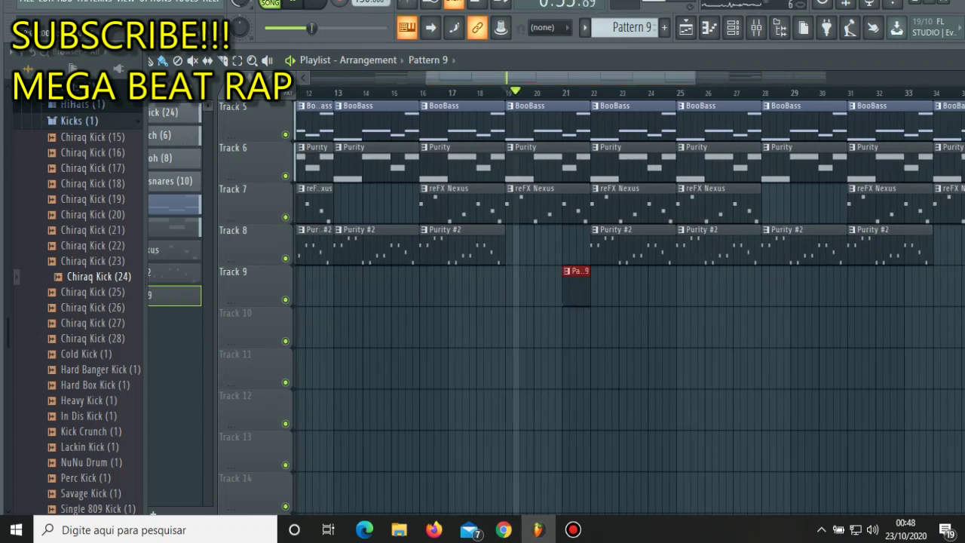
# - Select all clips from bar 19 to bar 22, shorten their ends to leave a small gap before bar 22, and deselect them
pyautogui.scroll(4, 630, 309)
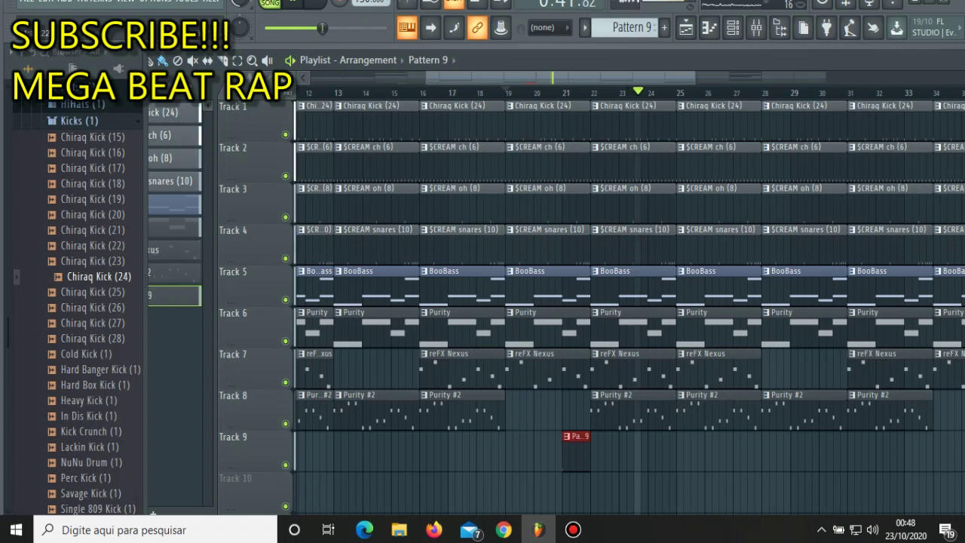
pyautogui.moveTo(507, 92); pyautogui.dragTo(592, 92)
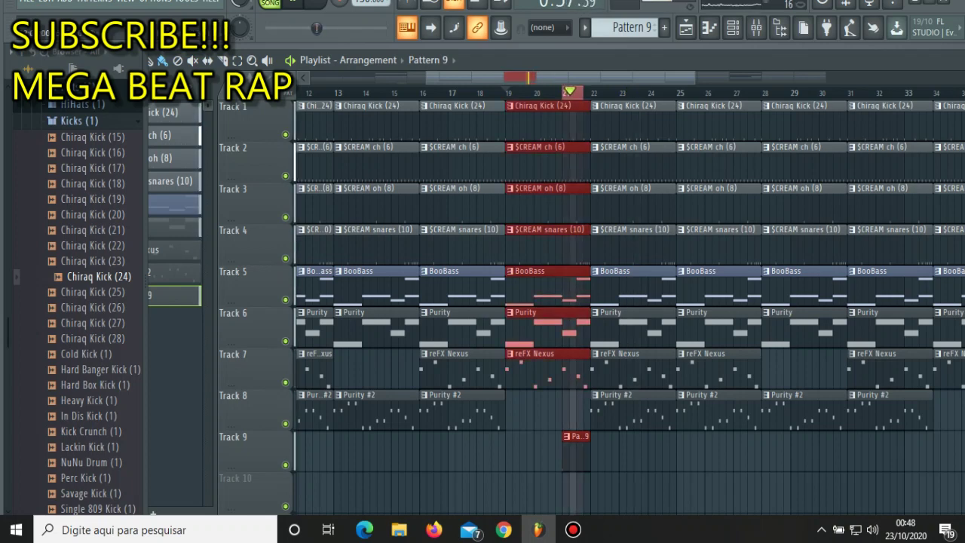
pyautogui.scroll(3, 604, 302)
pyautogui.scroll(4, 603, 301)
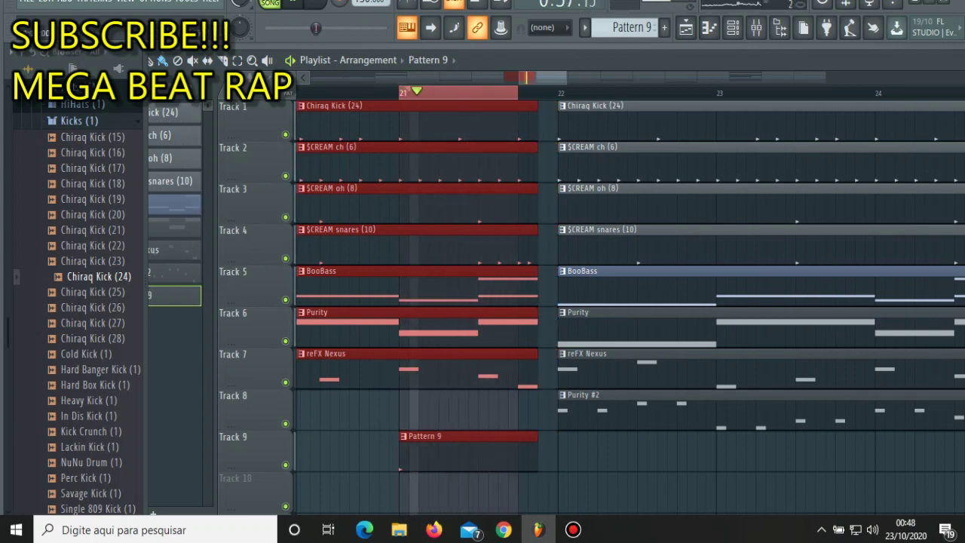
pyautogui.hotkey('ctrl', 'd')
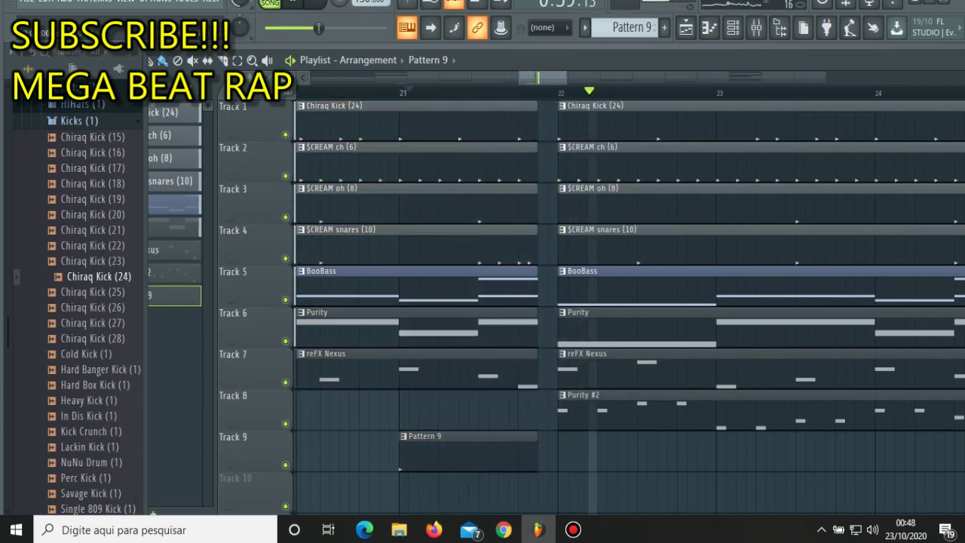
# - Extend the Pattern 9 clip at bar 21 on Track 9 to end at bar 22
pyautogui.scroll(-1, 630, 302)
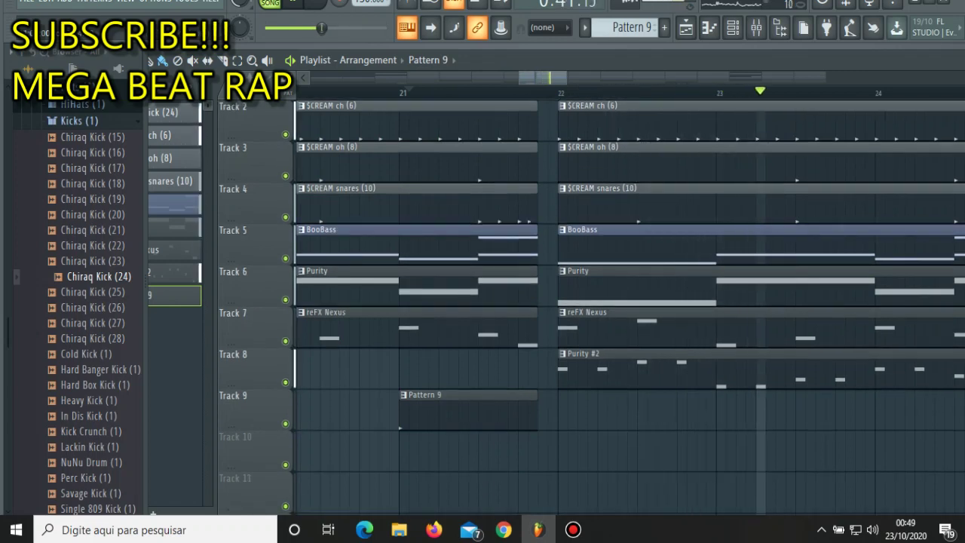
pyautogui.moveTo(453, 411); pyautogui.dragTo(473, 411)
pyautogui.hotkey('ctrl', 'z')
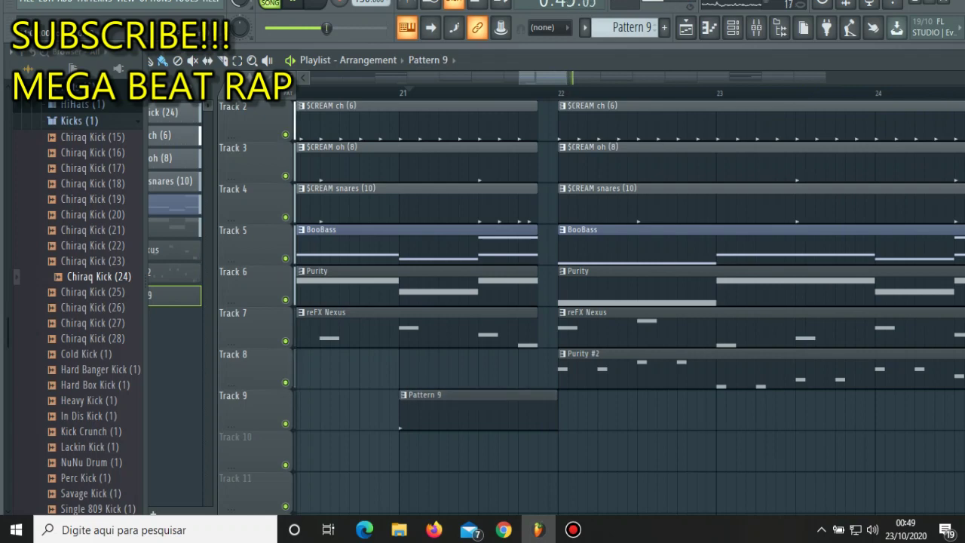
pyautogui.scroll(-4, 629, 302)
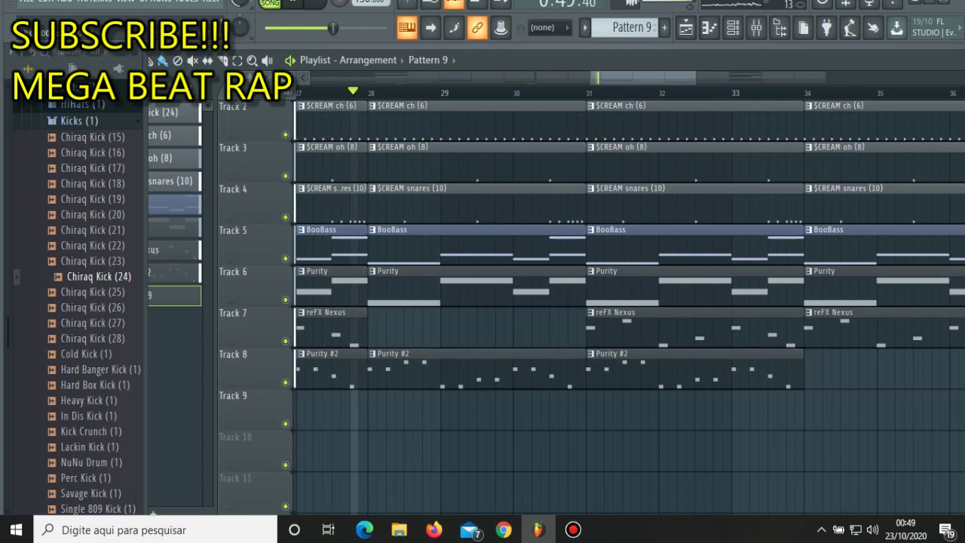
# - Select the Purity #2 pattern and check the track levels in the mixer
pyautogui.click(174, 272)
pyautogui.press('F9')
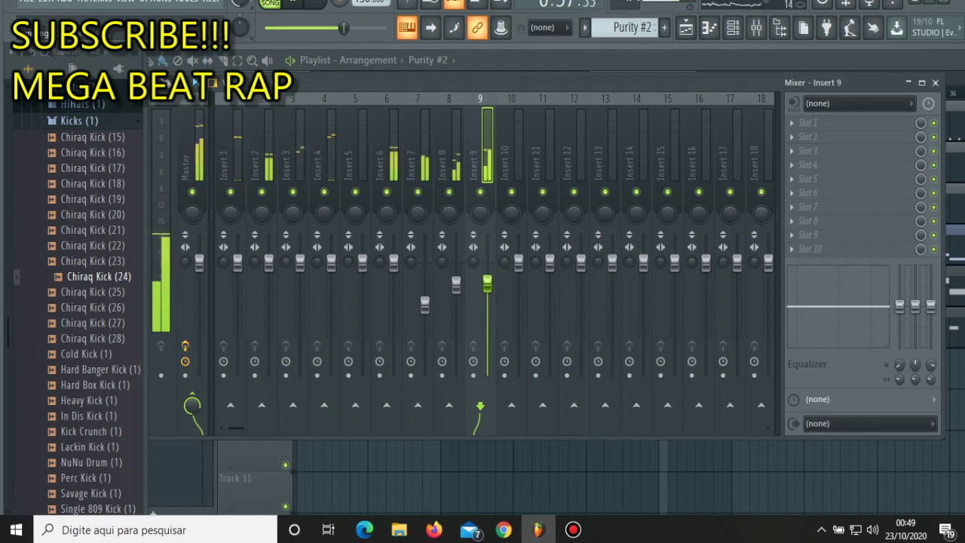
pyautogui.press('F9')
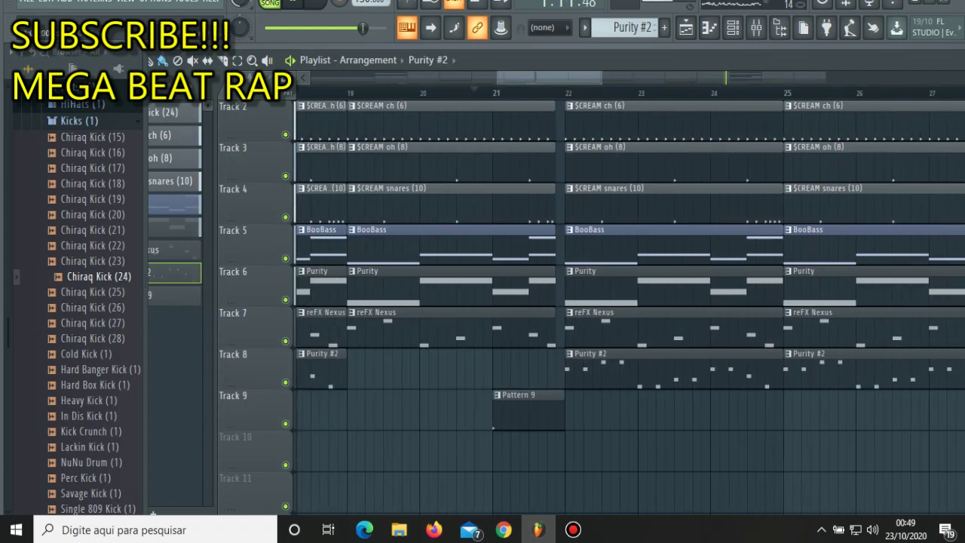
# - Place Pattern 9 on Track 9 at bar 42, and delete the bar 46 clips of reFX Nexus on Track 7 and Purity #2 on Track 8
pyautogui.click(174, 295)
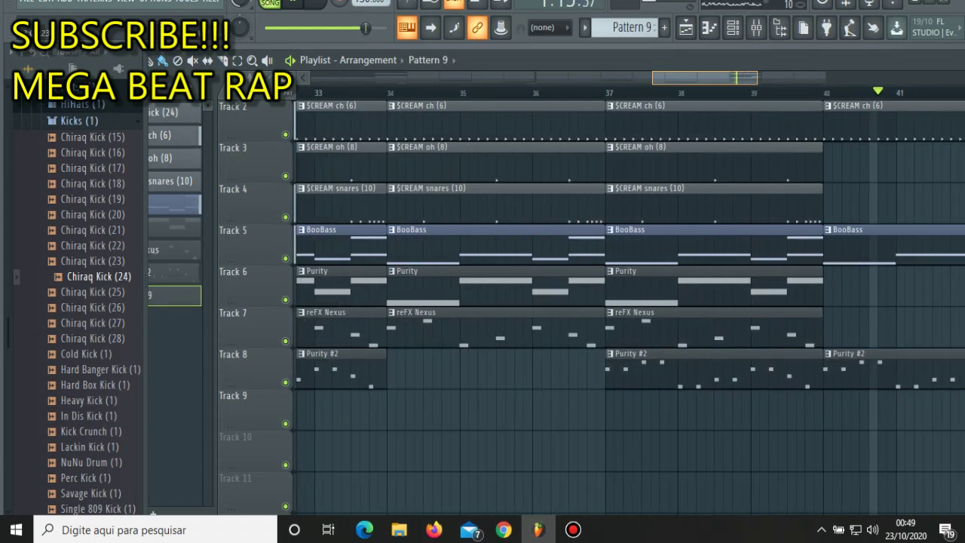
pyautogui.click(623, 427)
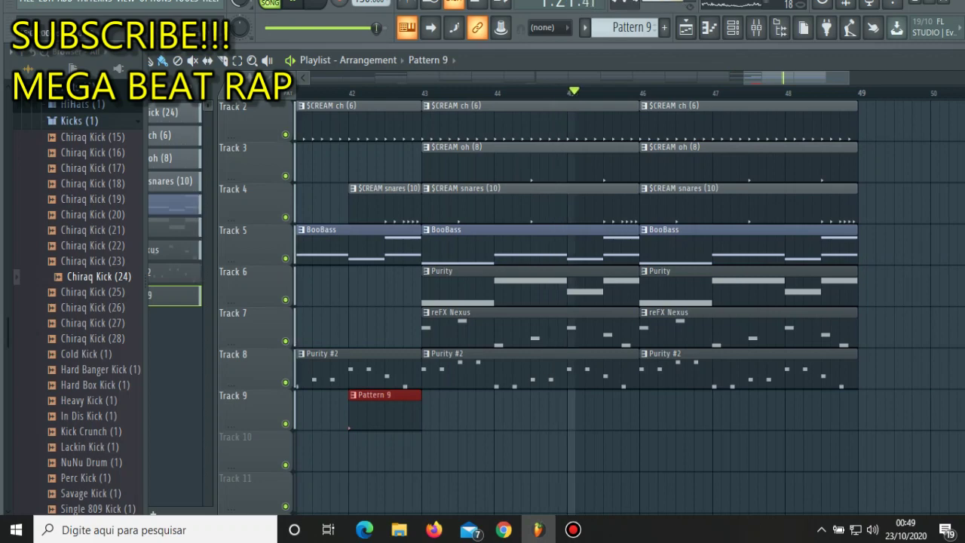
pyautogui.scroll(1, 573, 302)
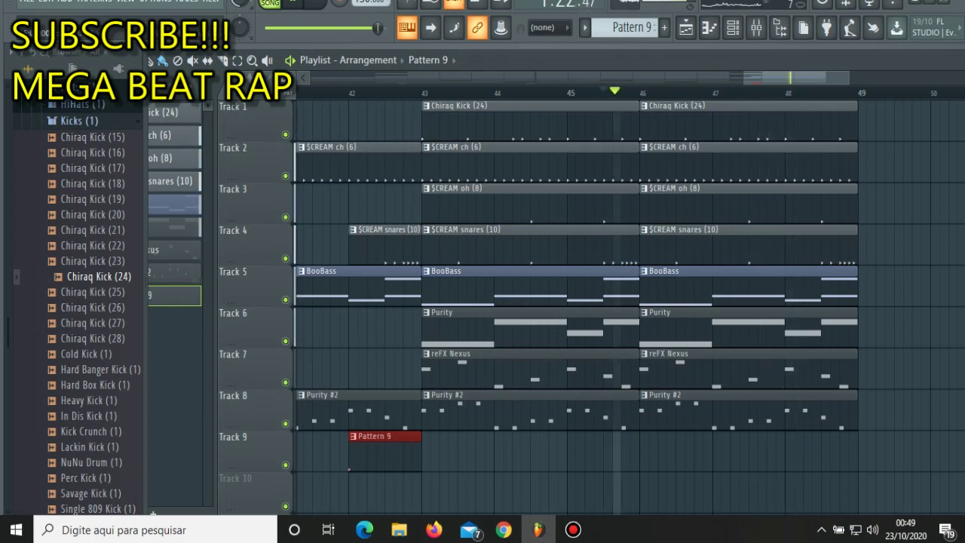
pyautogui.rightClick(656, 369)
pyautogui.rightClick(656, 411)
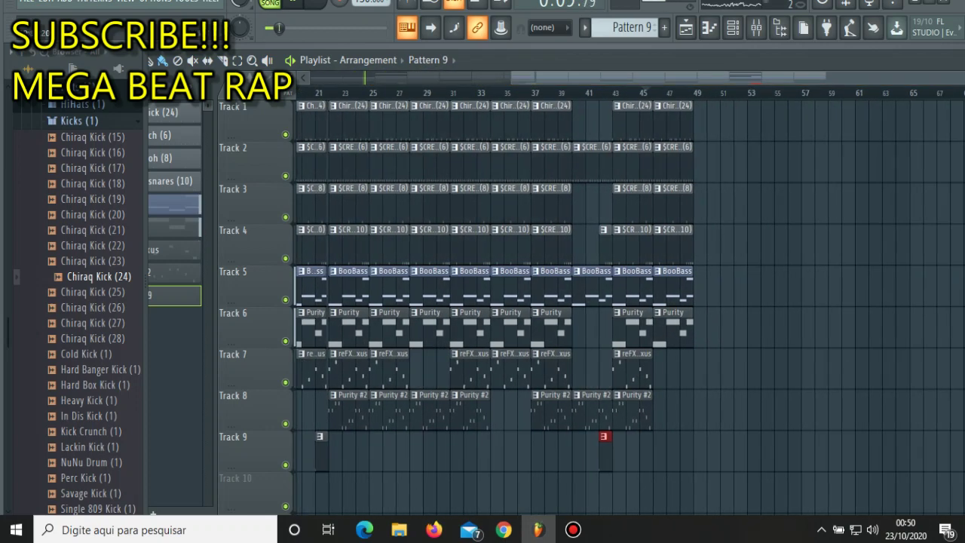
# - Add Purity, reFX Nexus and Purity #2 clips at bar 49 on Tracks 6, 7 and 8, and play the ending
pyautogui.click(702, 328)
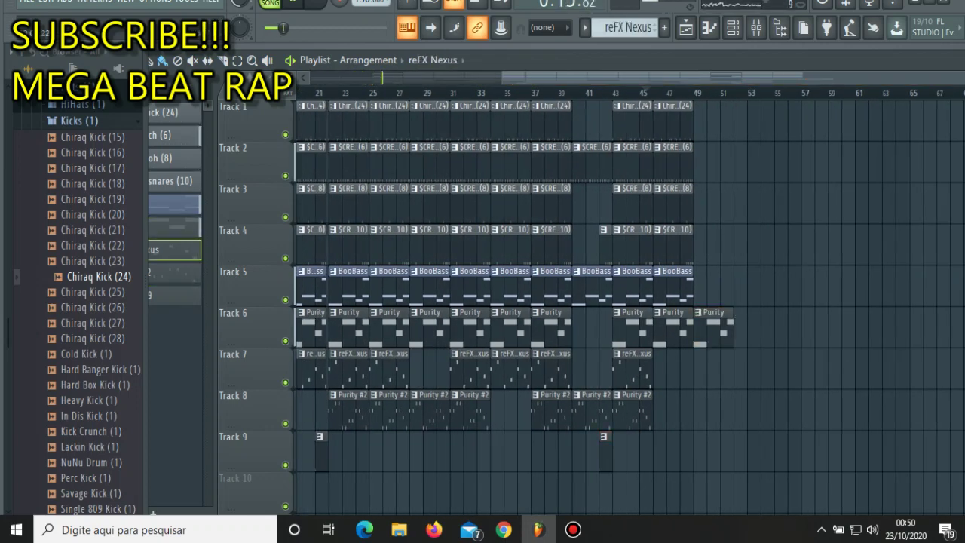
pyautogui.click(702, 370)
pyautogui.click(174, 272)
pyautogui.click(702, 411)
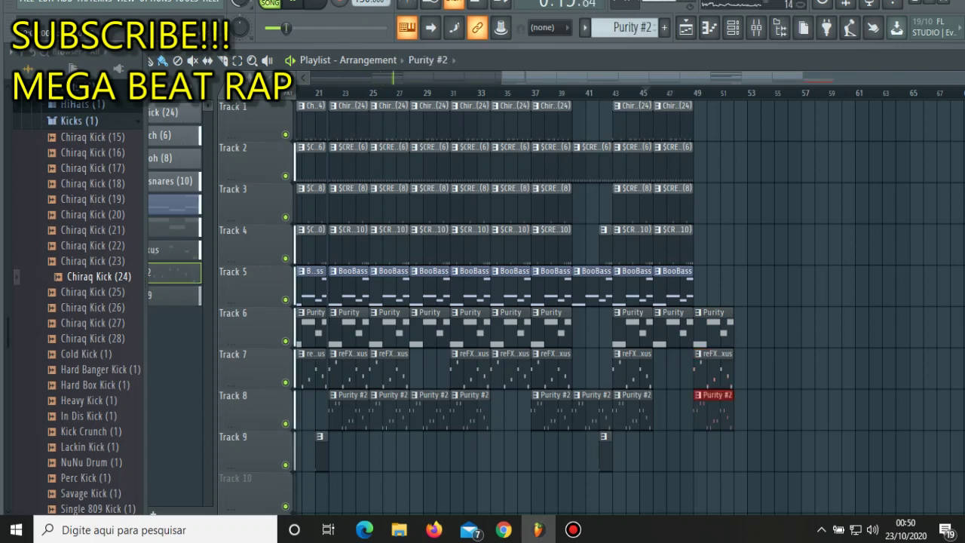
pyautogui.click(668, 91)
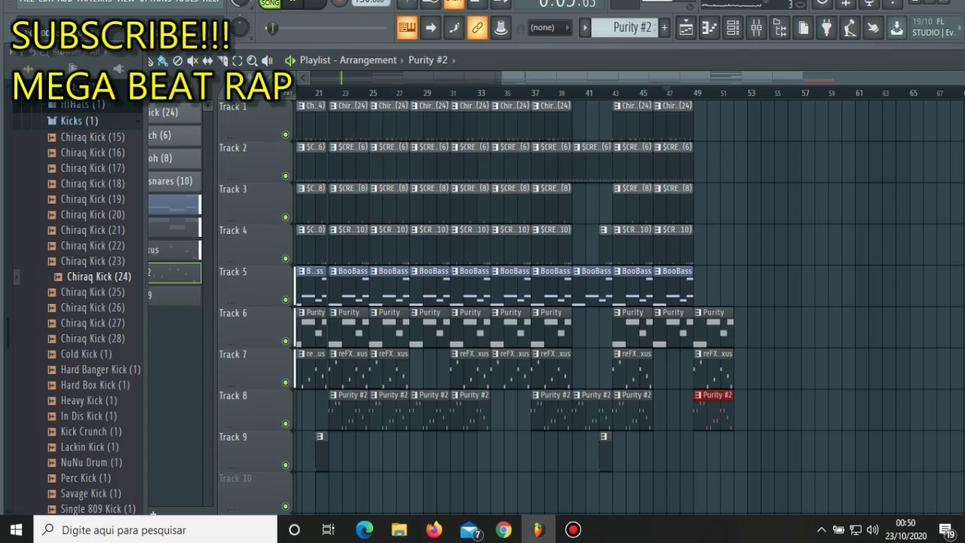
# - Add a $CREAM snares (10) clip on Track 4 and a $CREAM ch (6) clip on Track 2 at bar 49
pyautogui.click(173, 181)
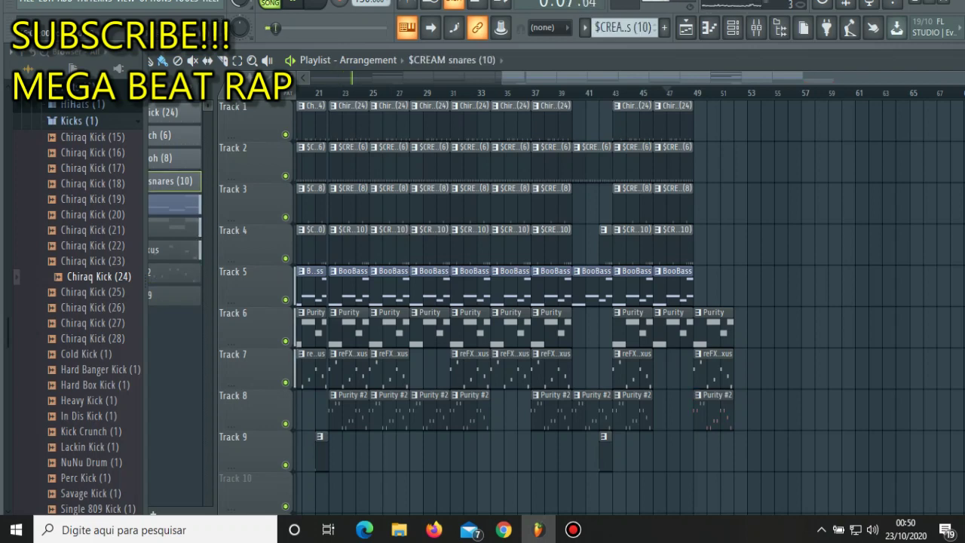
pyautogui.click(698, 240)
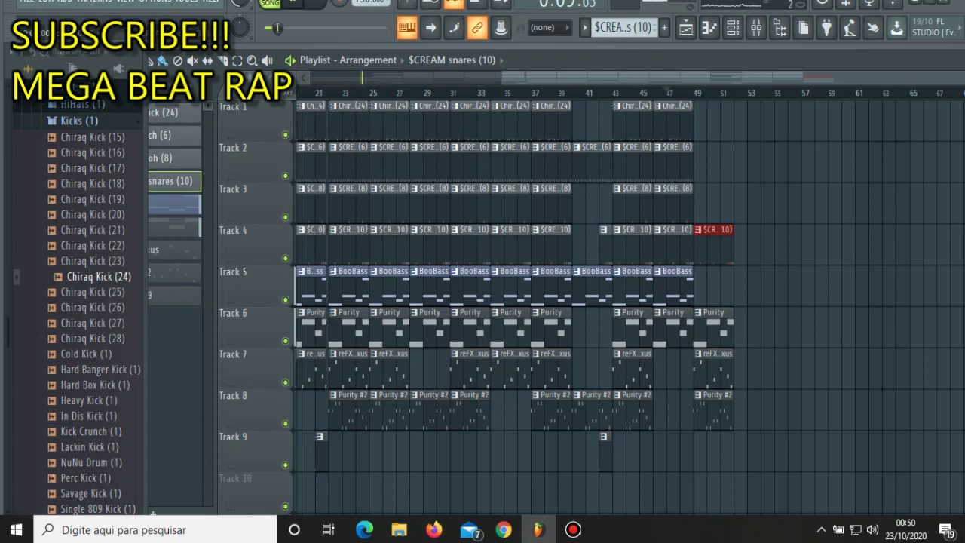
pyautogui.click(174, 135)
pyautogui.click(699, 158)
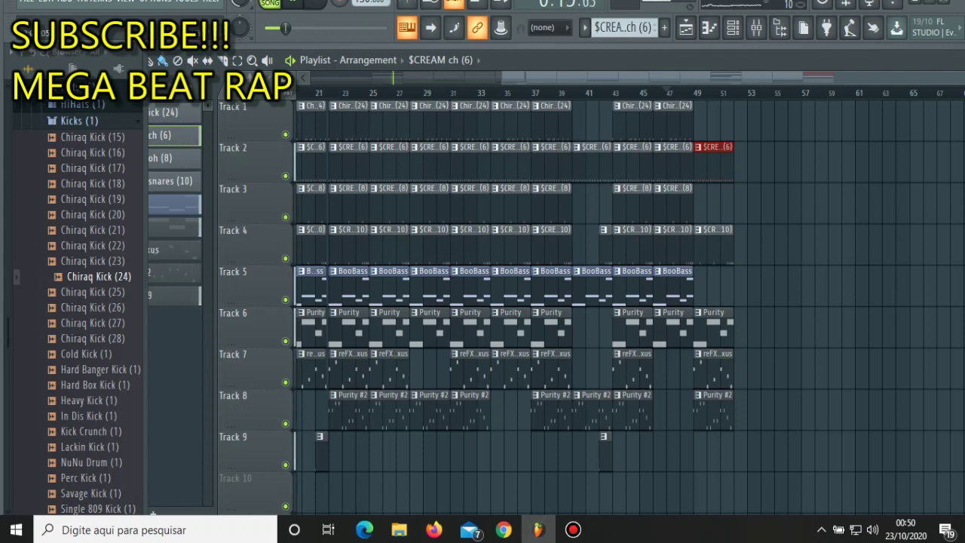
# - Duplicate the clips of bars 10 to 51 starting at bar 52, and place a Pattern 9 clip on Track 9 at bar 51
pyautogui.moveTo(733, 92); pyautogui.dragTo(420, 92)
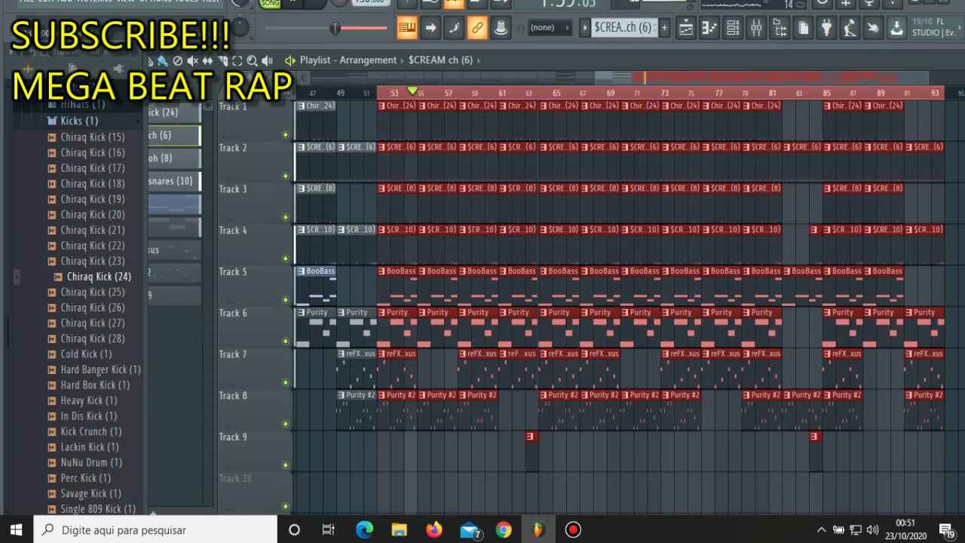
pyautogui.click(174, 295)
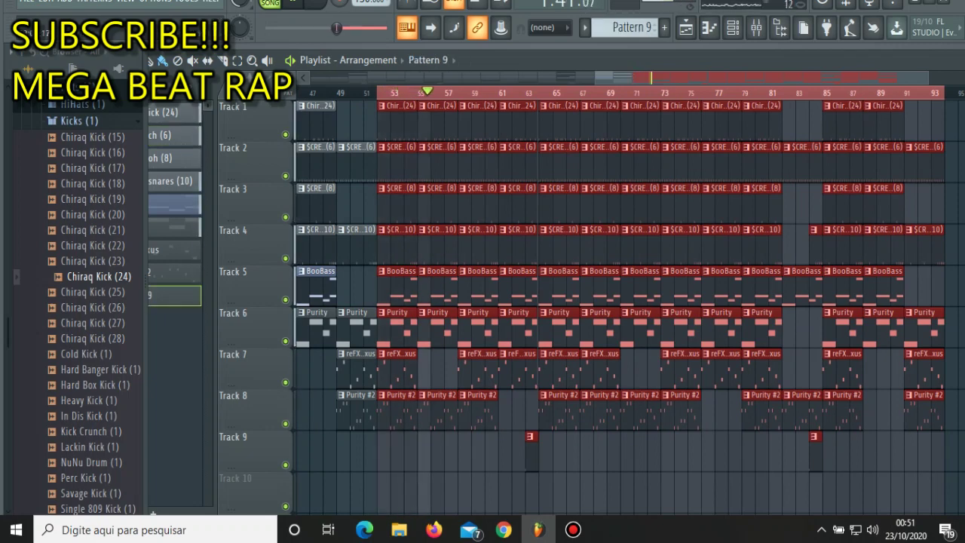
pyautogui.click(382, 435)
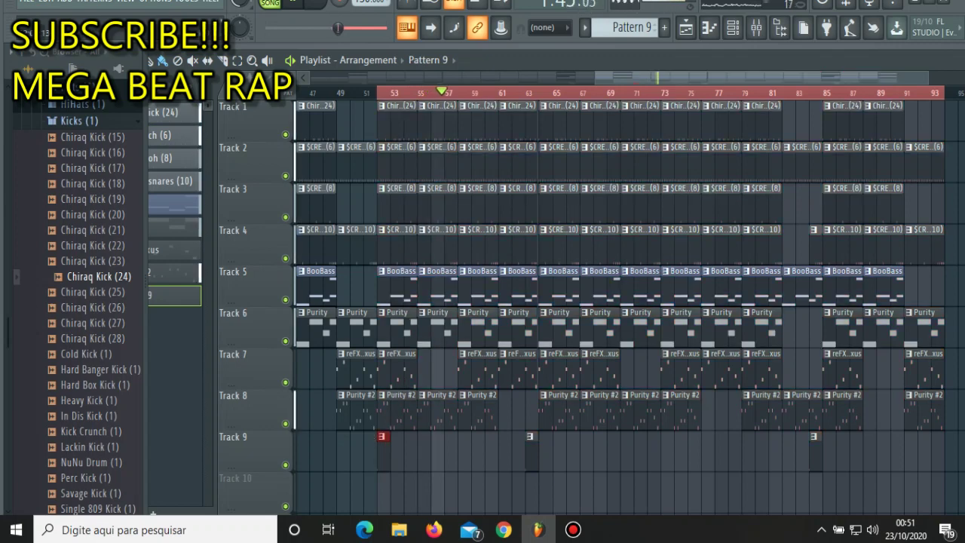
pyautogui.moveTo(382, 435); pyautogui.dragTo(368, 436)
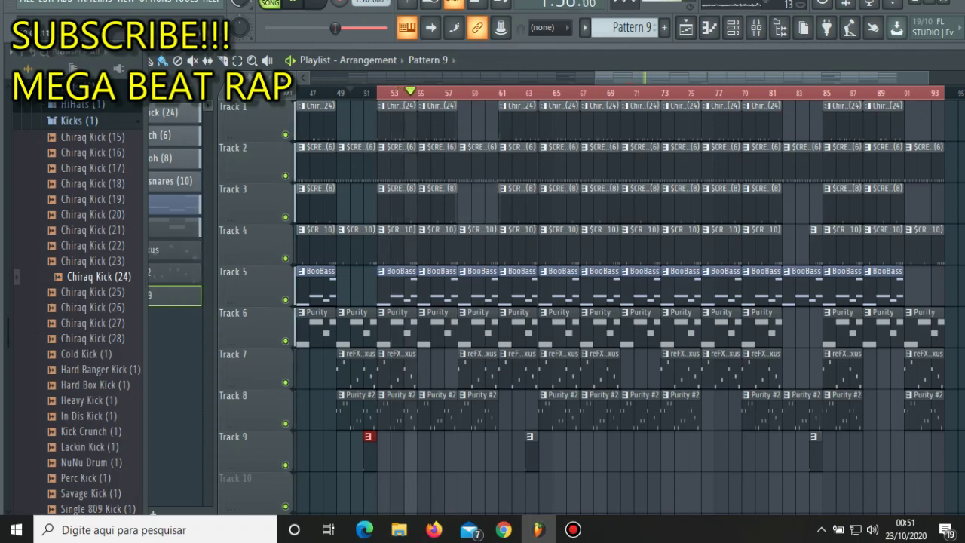
# - Place a $CREAM oh (8) clip on Track 3 at bar 58 and delete the $CREAM snares (10) clip below it on Track 4
pyautogui.click(160, 157)
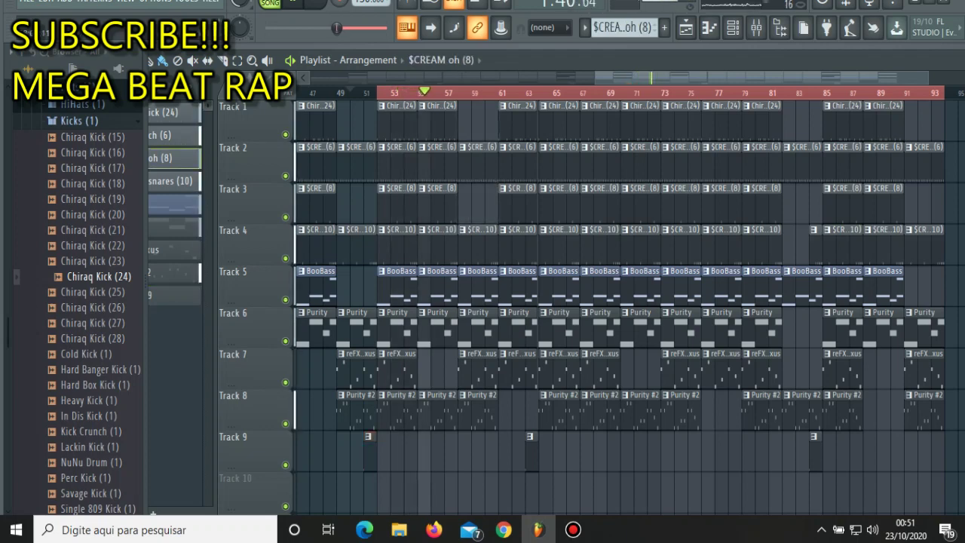
pyautogui.click(478, 188)
pyautogui.rightClick(477, 240)
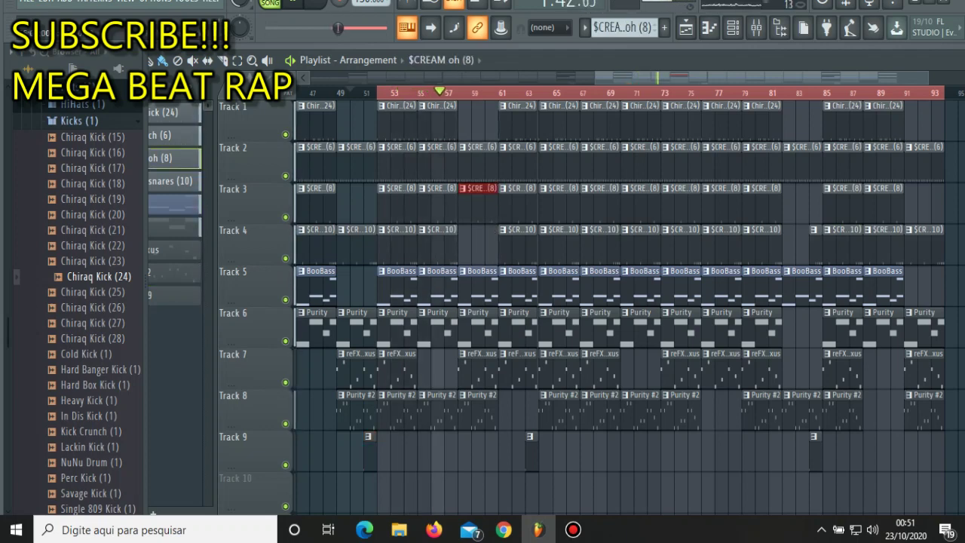
# - Place a $CREAM snares (10) clip on Track 4 at bar 58 and inspect its notes and steps
pyautogui.click(437, 229)
pyautogui.click(478, 230)
pyautogui.doubleClick(477, 229)
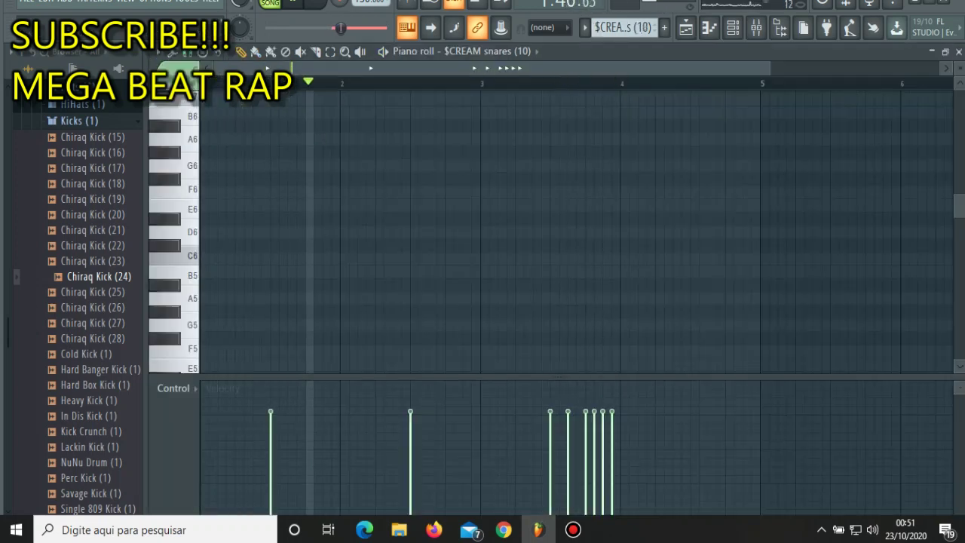
pyautogui.press('F6')
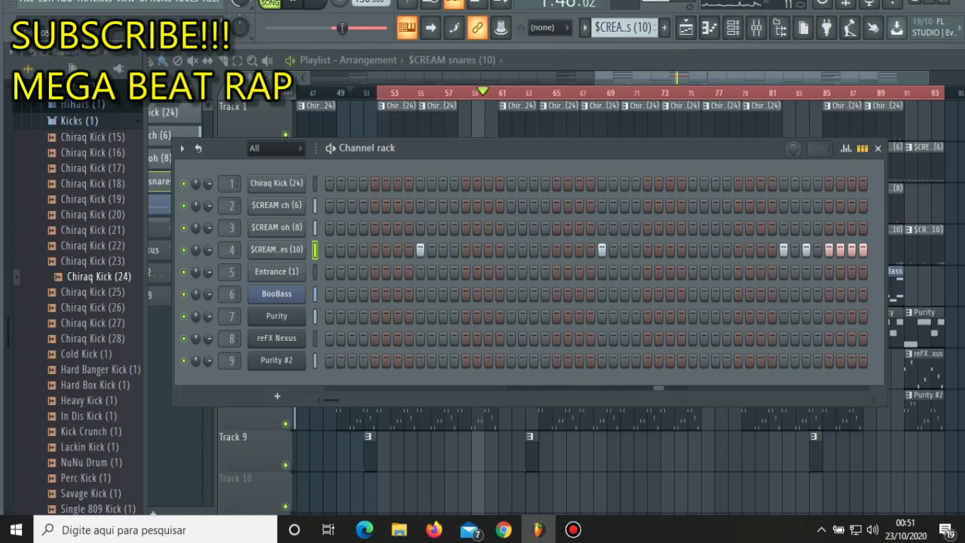
pyautogui.press('F6')
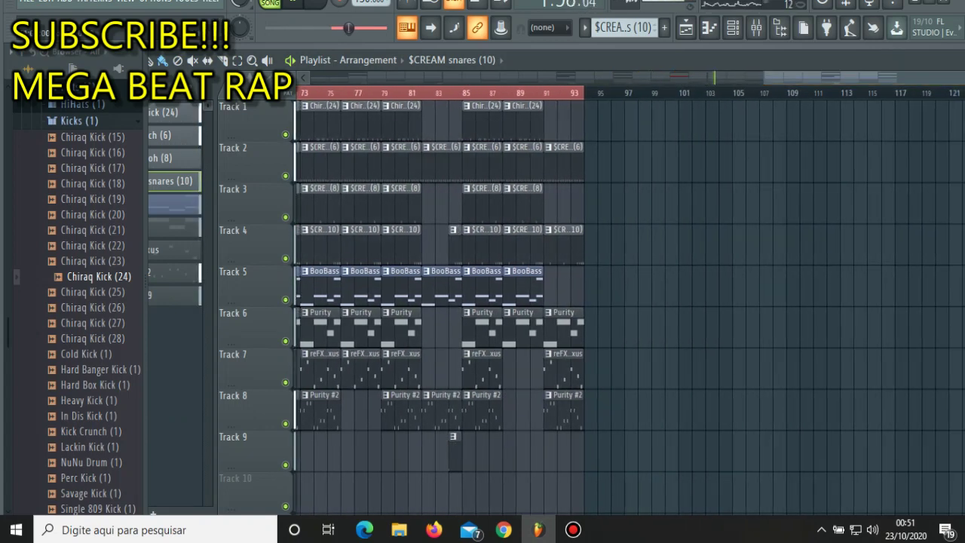
# - Extend the ending at bar 94 with clips of BooBass on Track 5, Purity on Track 6 and Purity #2 on Track 8
pyautogui.click(174, 226)
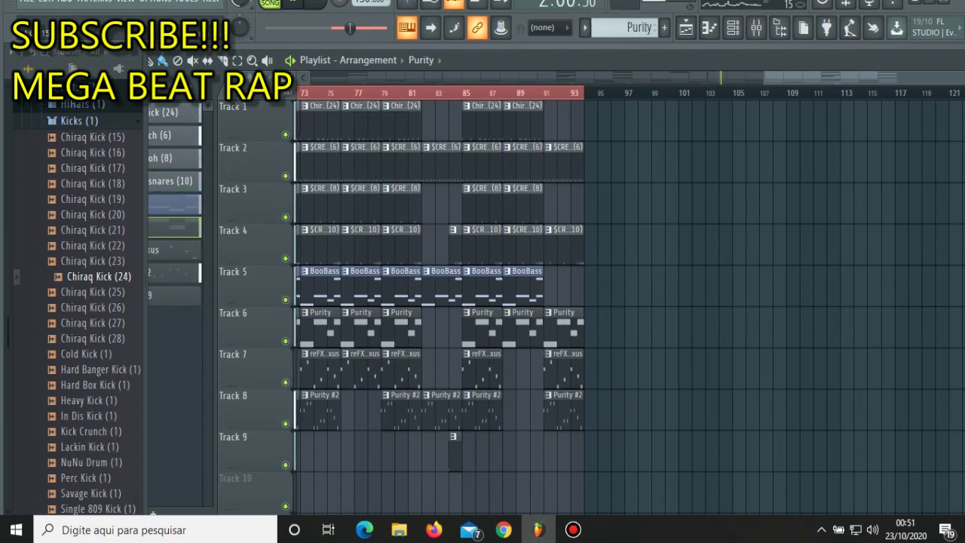
pyautogui.click(603, 324)
pyautogui.click(604, 282)
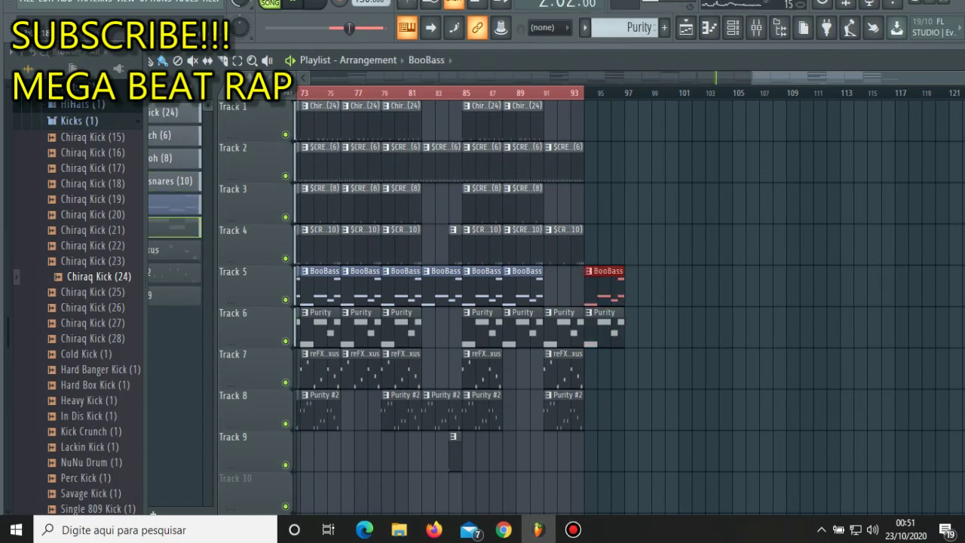
pyautogui.click(174, 250)
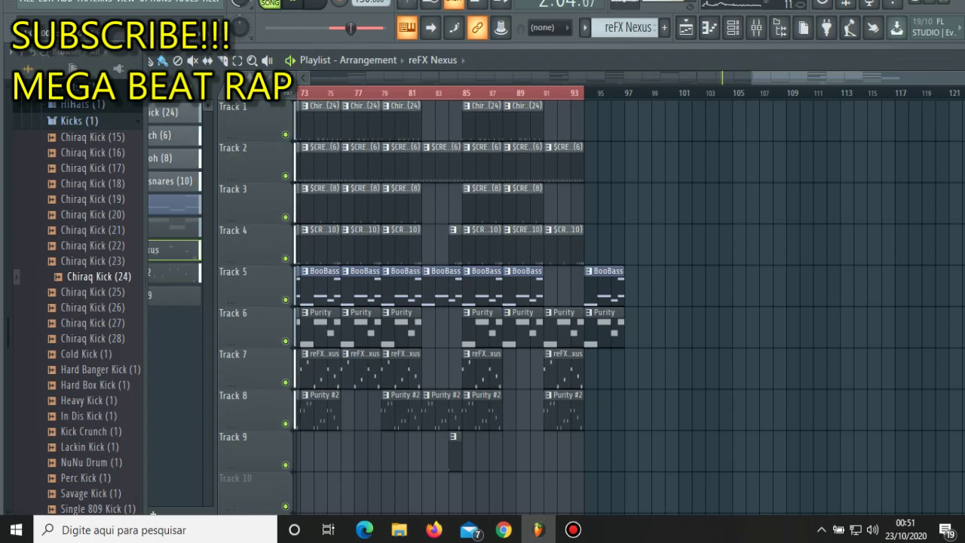
pyautogui.click(174, 273)
pyautogui.click(604, 407)
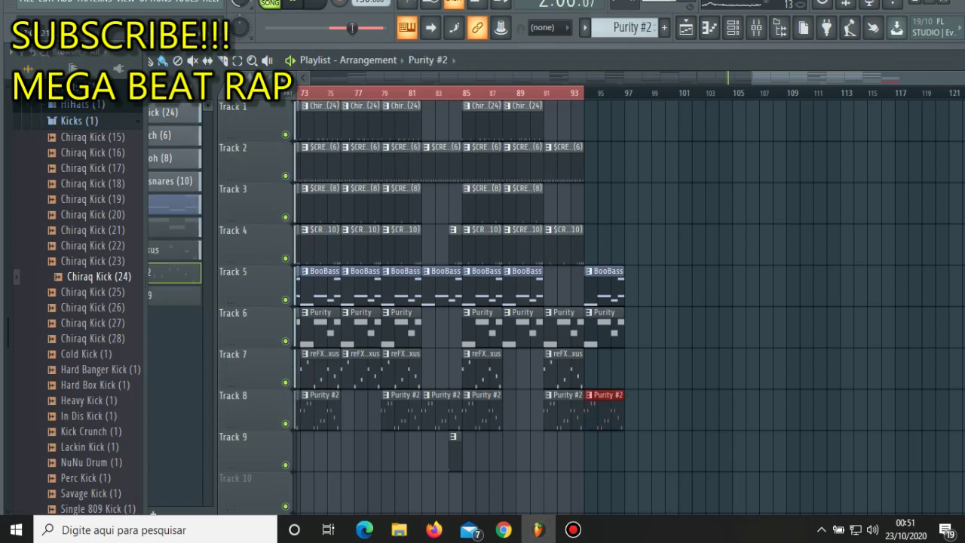
# - Add BooBass, Purity, reFX Nexus and Purity #2 clips at bar 97 on Tracks 5 to 8, plus a Purity #2 clip at bar 100
pyautogui.click(174, 204)
pyautogui.click(634, 283)
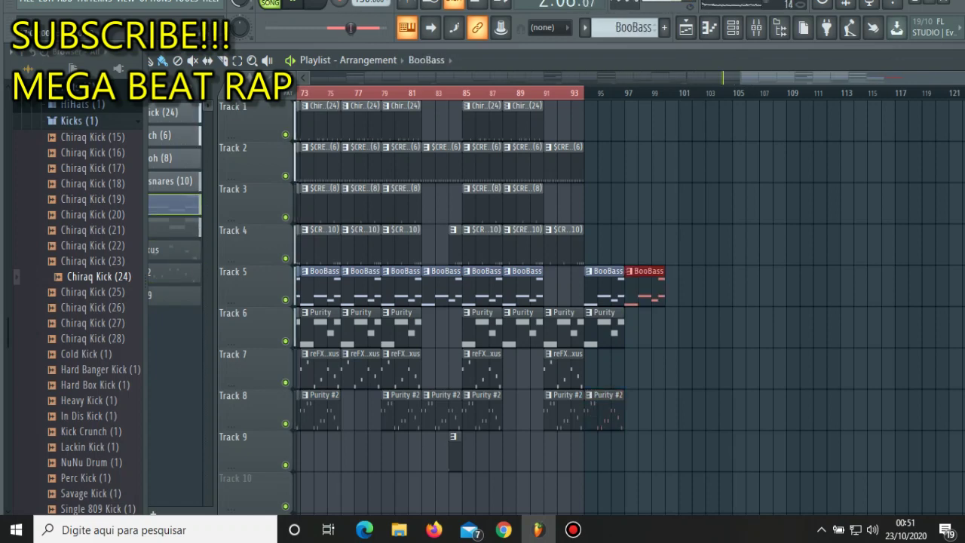
pyautogui.click(174, 226)
pyautogui.click(633, 324)
pyautogui.click(174, 250)
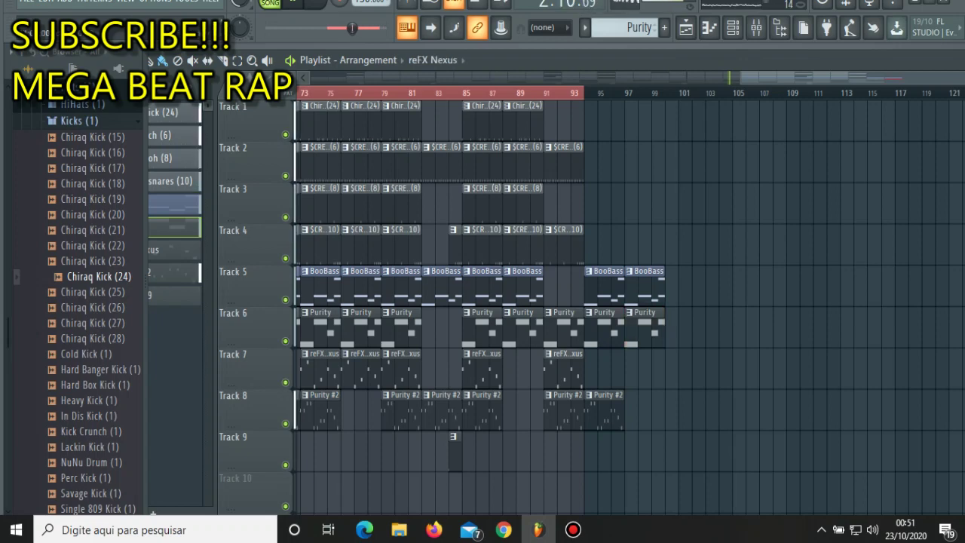
pyautogui.click(633, 365)
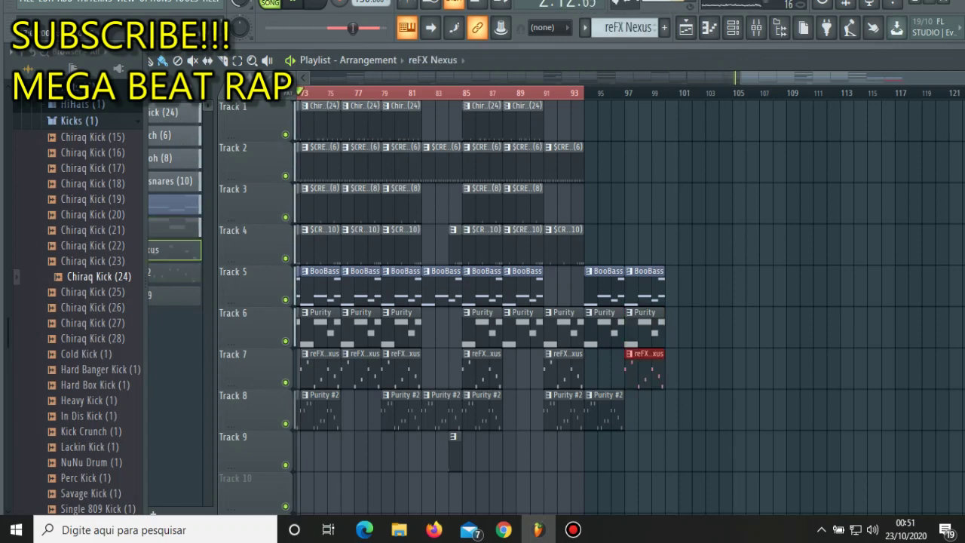
pyautogui.click(175, 272)
pyautogui.click(633, 407)
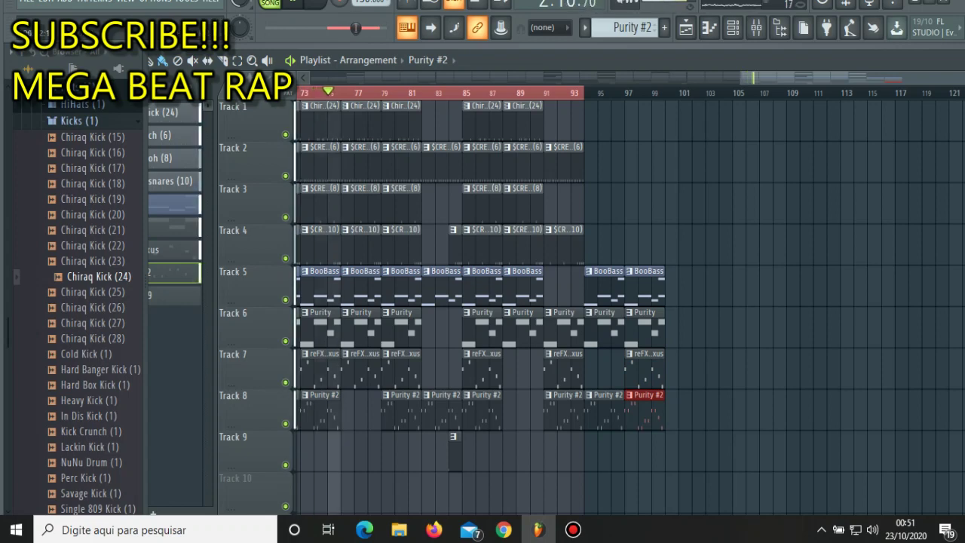
pyautogui.click(673, 407)
# - Place Pattern 9 clips on Track 9 at bars 90 and 78
pyautogui.click(174, 295)
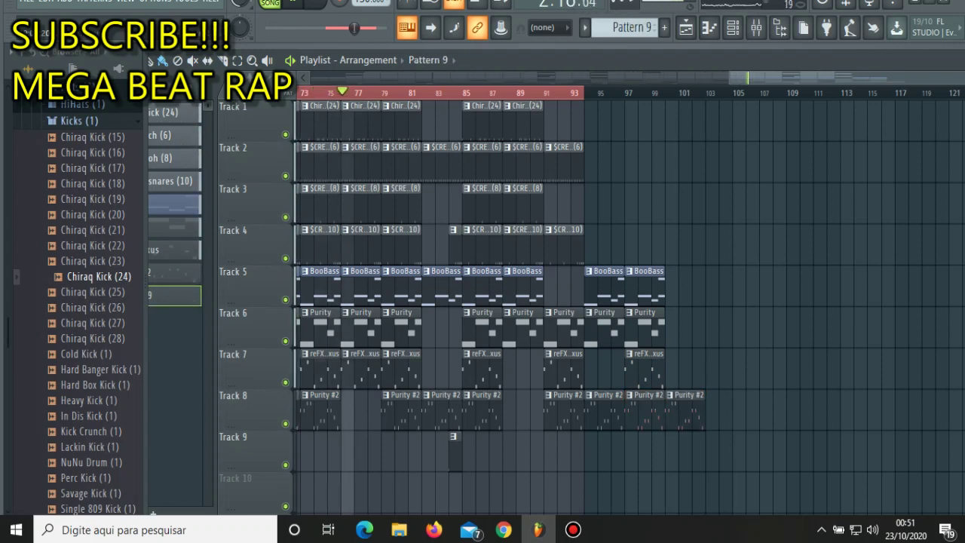
pyautogui.click(536, 451)
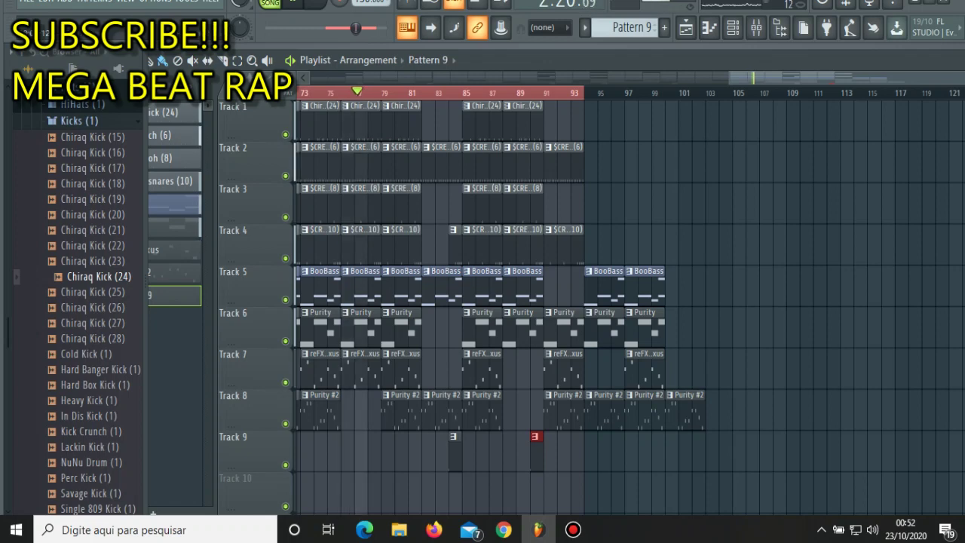
pyautogui.click(372, 450)
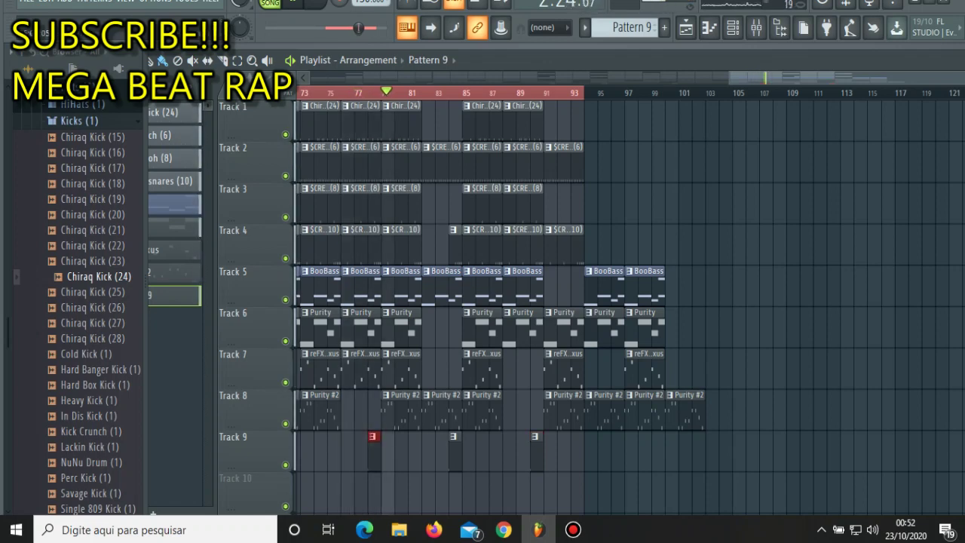
pyautogui.scroll(-1, 626, 301)
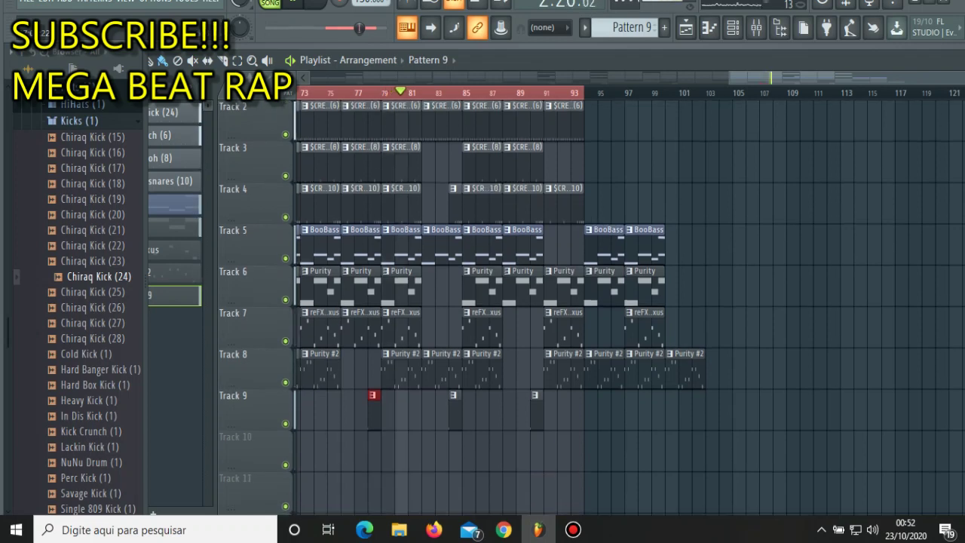
pyautogui.scroll(-1, 626, 301)
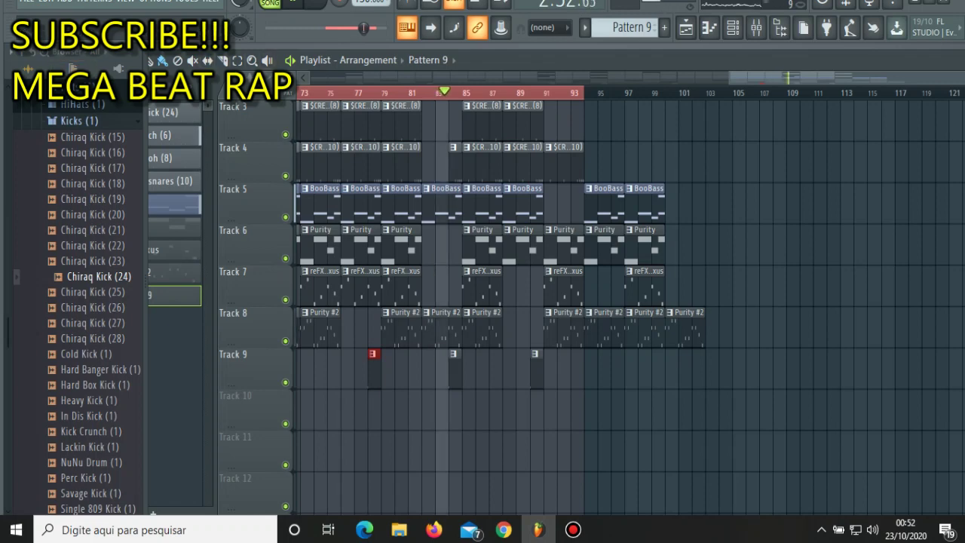
# - Collapse the Kicks and meus pacs folders in the sample browser
pyautogui.click(80, 121)
pyautogui.scroll(8, 75, 301)
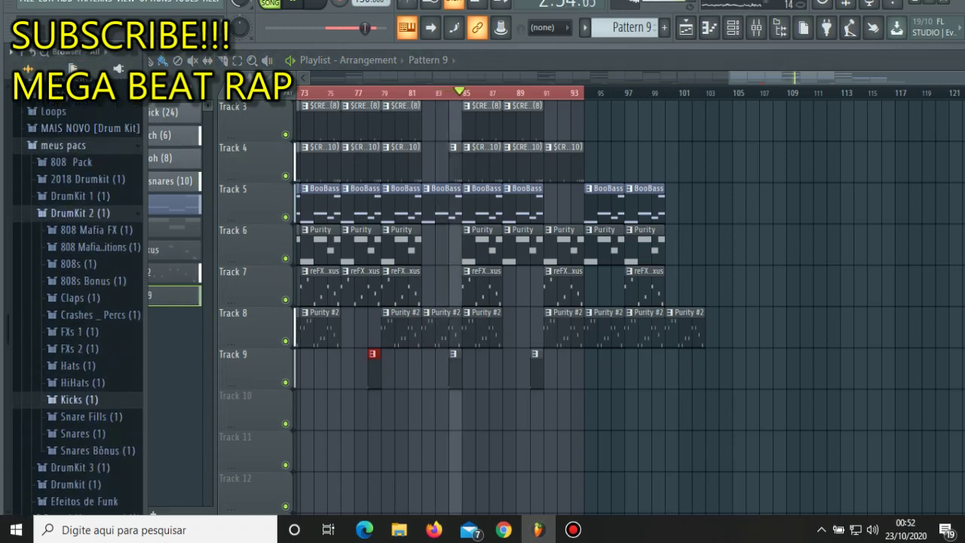
pyautogui.click(64, 145)
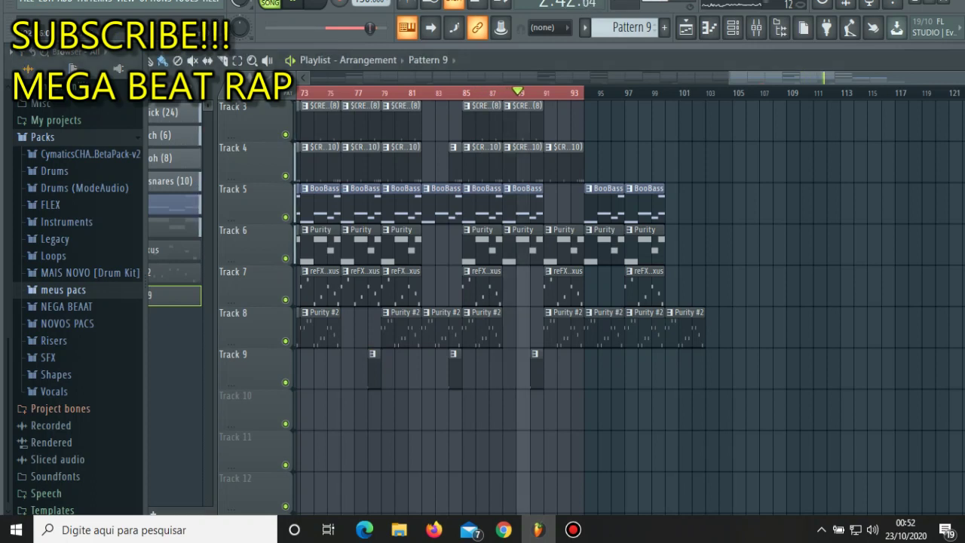
# - Place a Pattern 9 clip on Track 9 at bar 102, lengthen it to two bars, and clear the time selection
pyautogui.click(697, 353)
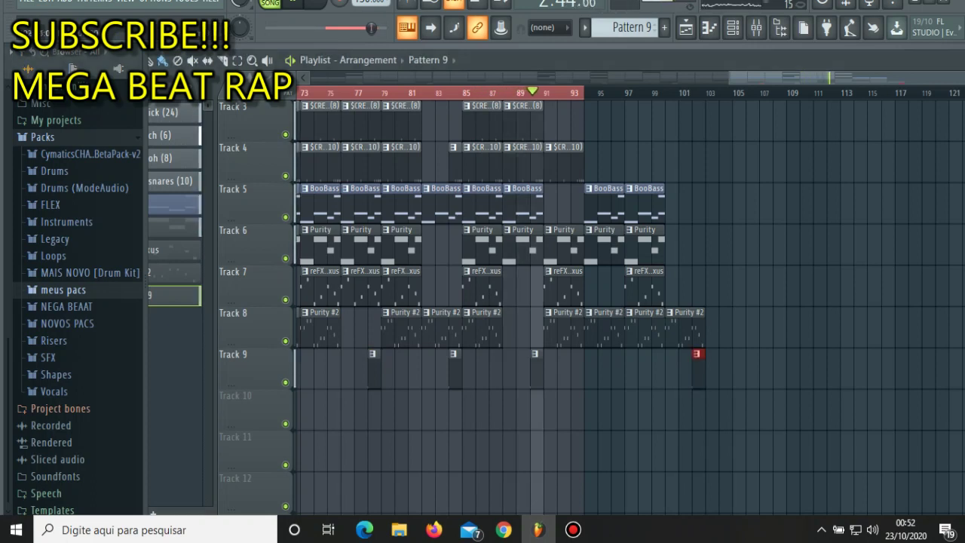
pyautogui.moveTo(702, 358); pyautogui.dragTo(718, 358)
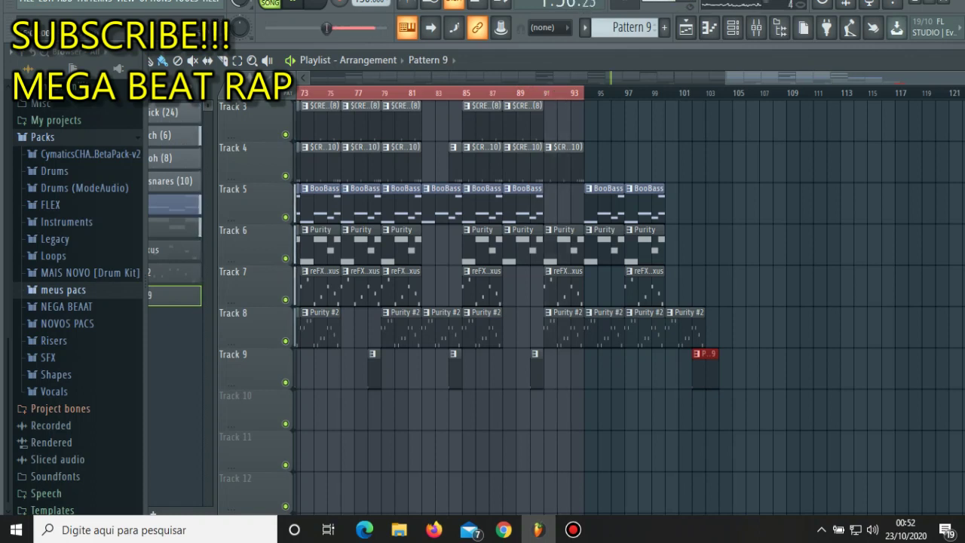
pyautogui.hotkey('ctrl', 'd')
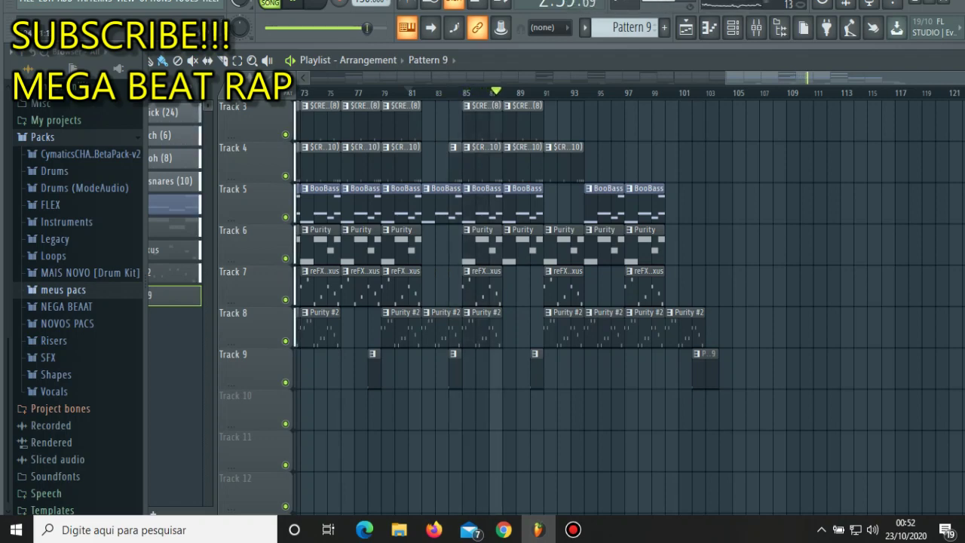
pyautogui.scroll(-3, 625, 302)
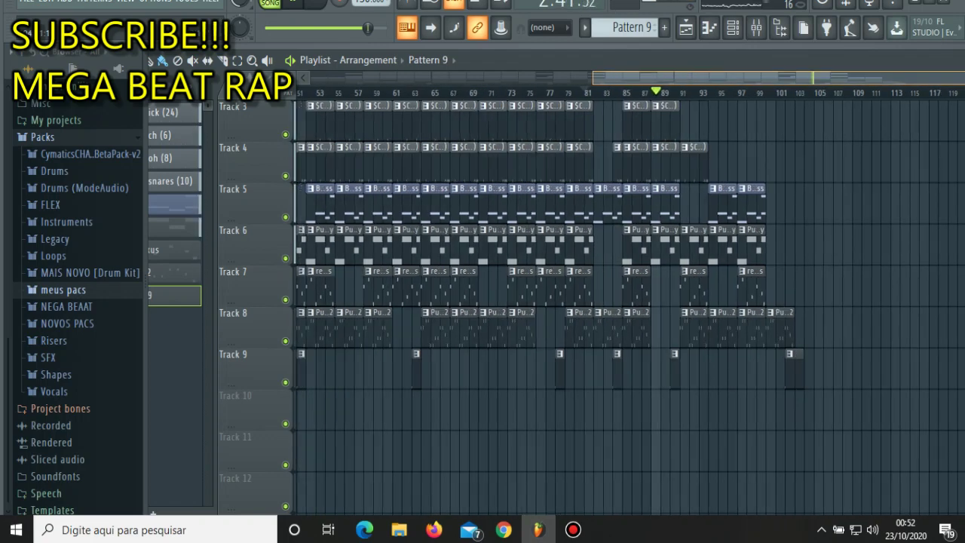
pyautogui.scroll(3, 626, 302)
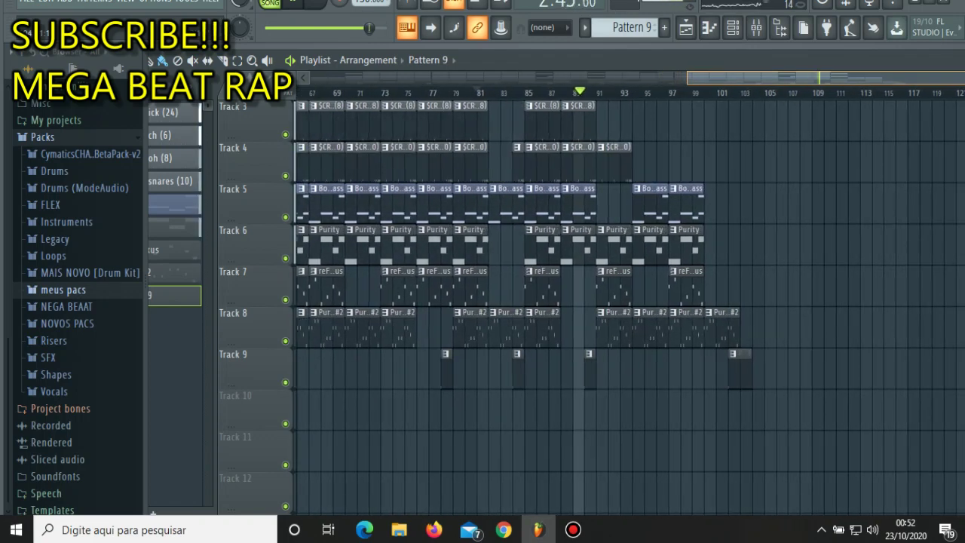
pyautogui.scroll(1, 626, 302)
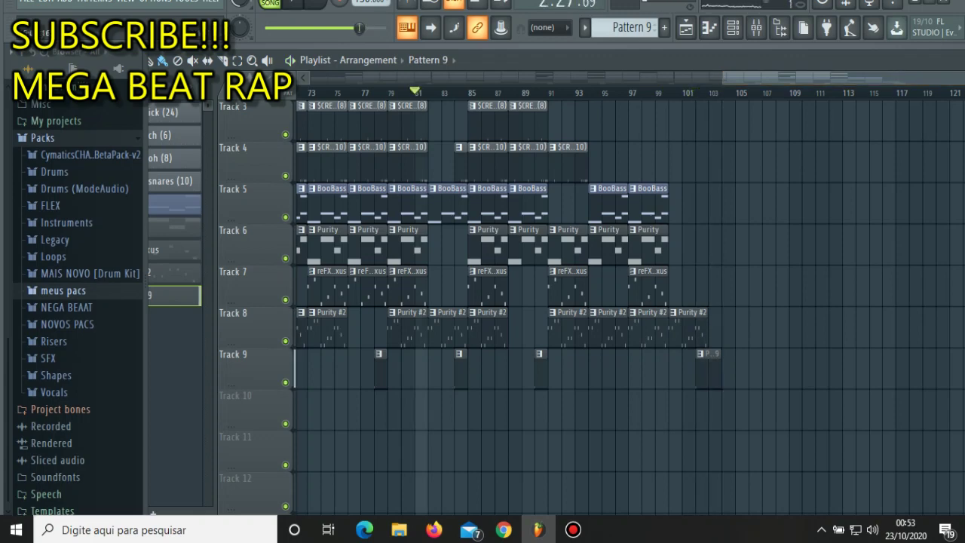
pyautogui.scroll(-5, 630, 301)
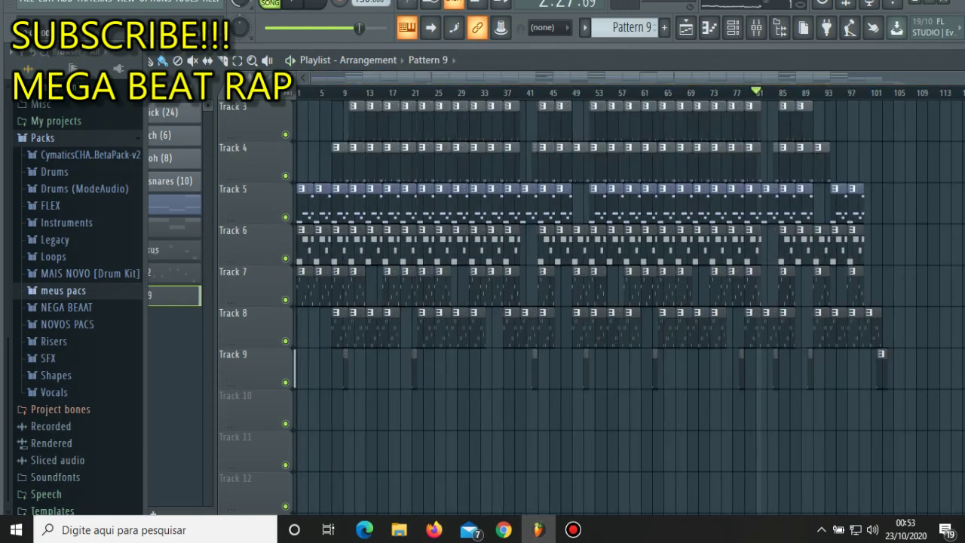
# - Create a new pattern, add the MEGA BEAT sample from the NEGA BEAAT pack as a channel, and activate its first step
pyautogui.press('F6')
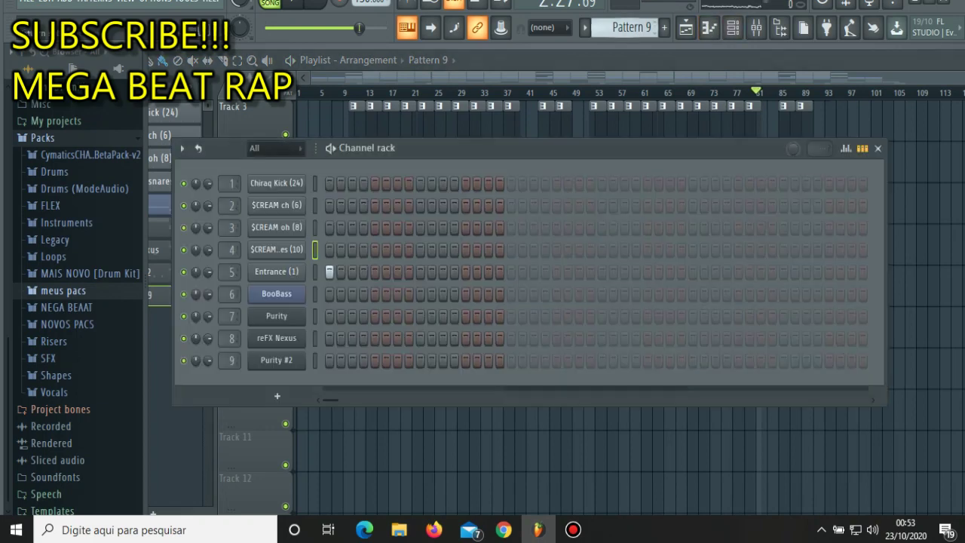
pyautogui.press('F4')
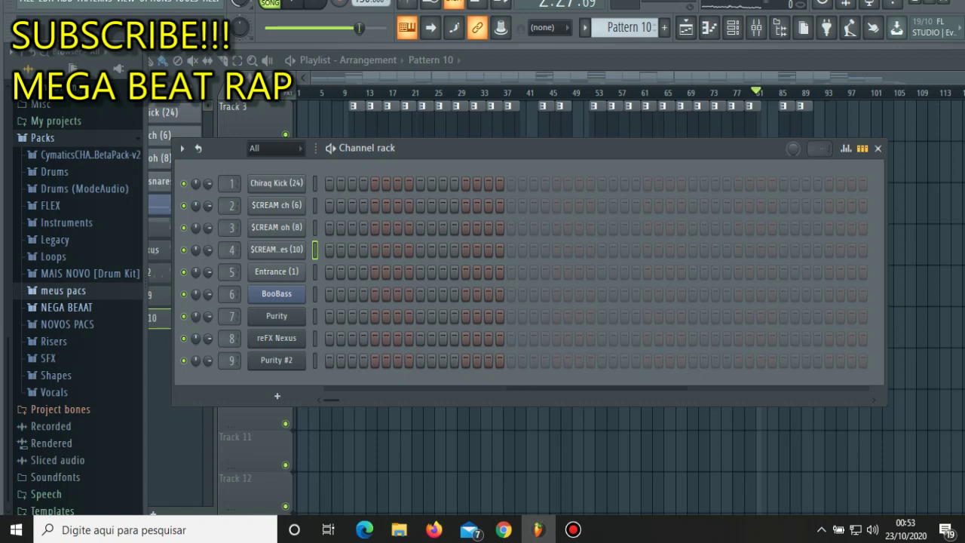
pyautogui.click(66, 307)
pyautogui.moveTo(69, 324); pyautogui.dragTo(271, 389)
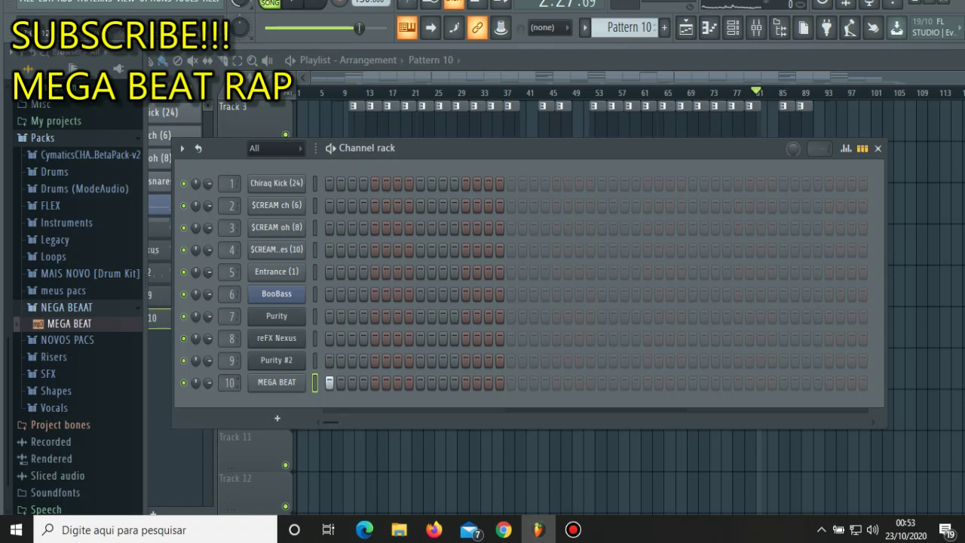
pyautogui.press('F6')
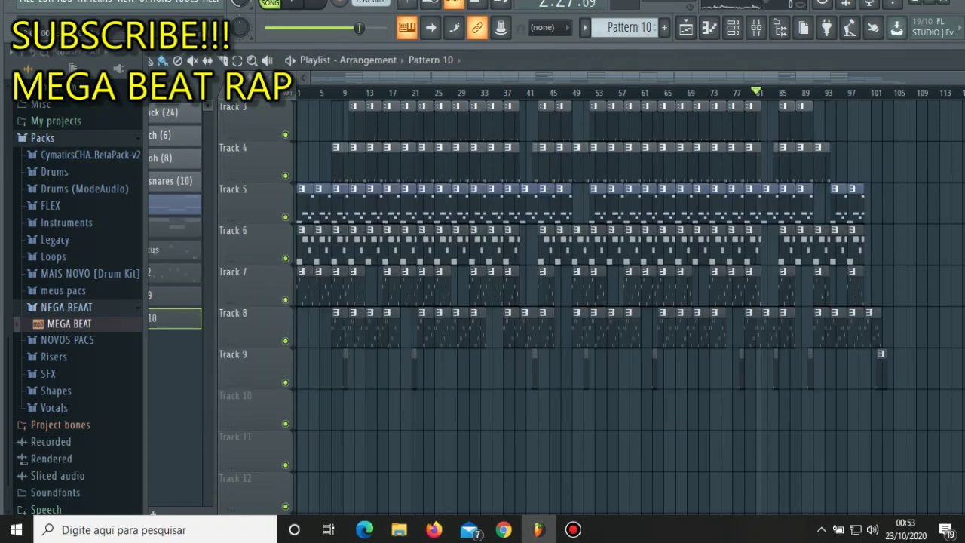
# - Place Pattern 10 clips on Track 10 at bars 9 and 21, below the Pattern 9 clips
pyautogui.press('pageup')
pyautogui.press('pageup')
pyautogui.press('pageup')
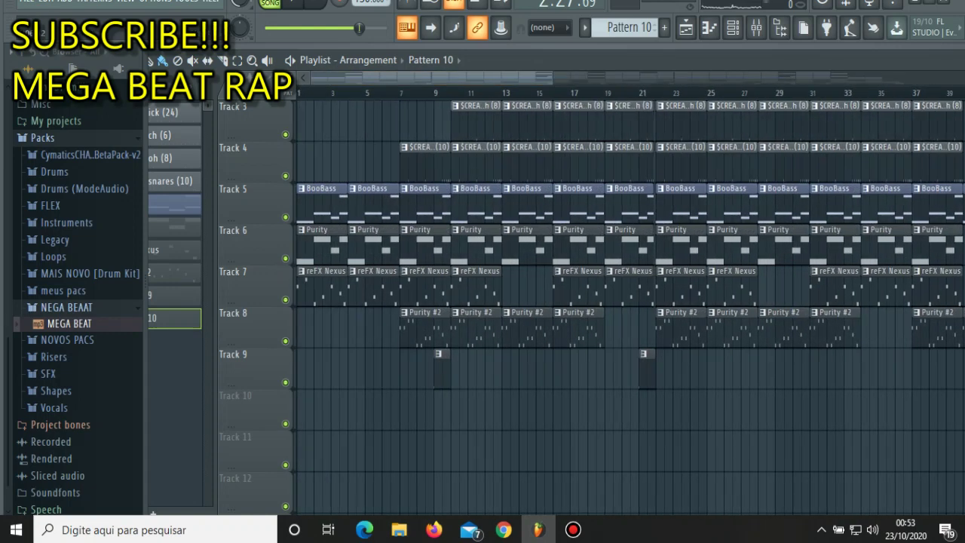
pyautogui.click(442, 395)
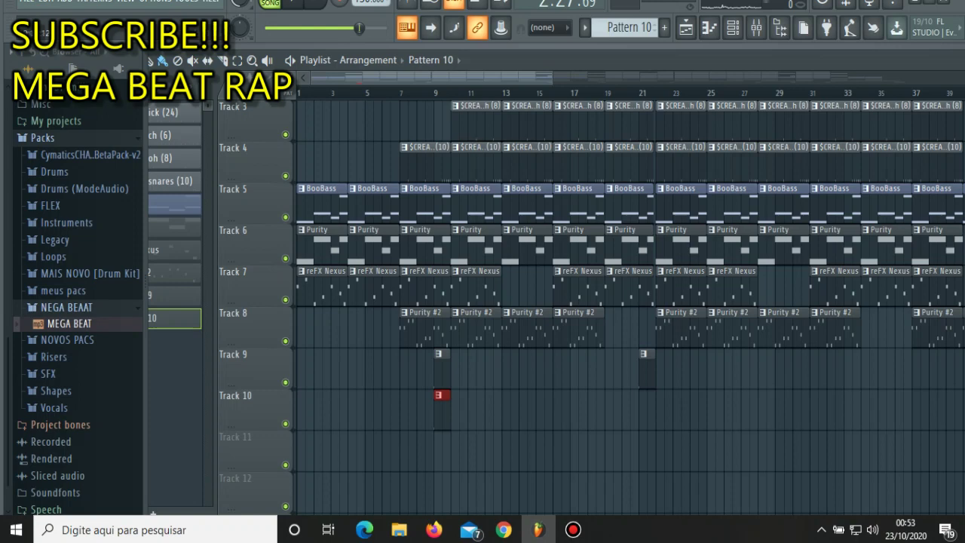
pyautogui.click(647, 395)
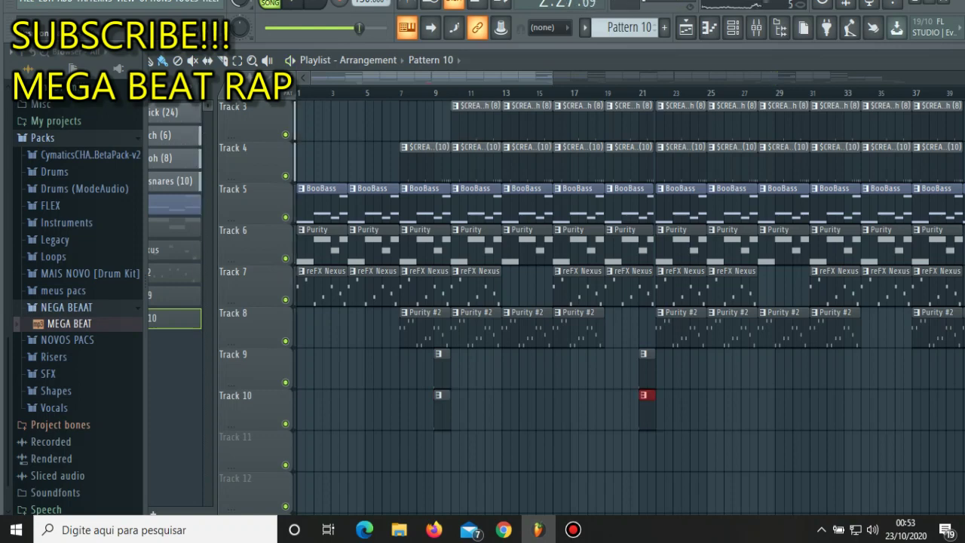
# - Play the song from the start, add a Pattern 10 clip to Track 10 in the intro, and move it to bar 4
pyautogui.press('space')
pyautogui.press('space')
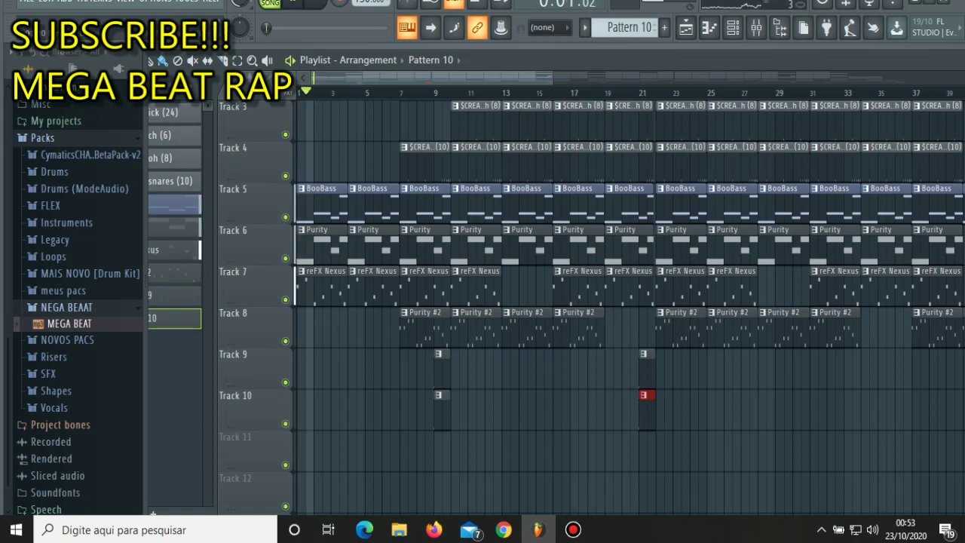
pyautogui.click(370, 395)
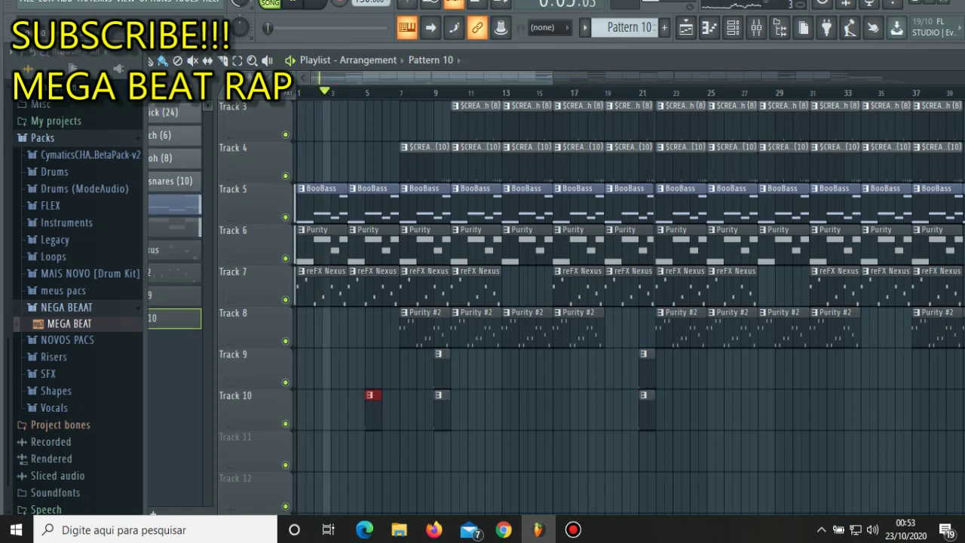
pyautogui.moveTo(370, 395); pyautogui.dragTo(352, 395)
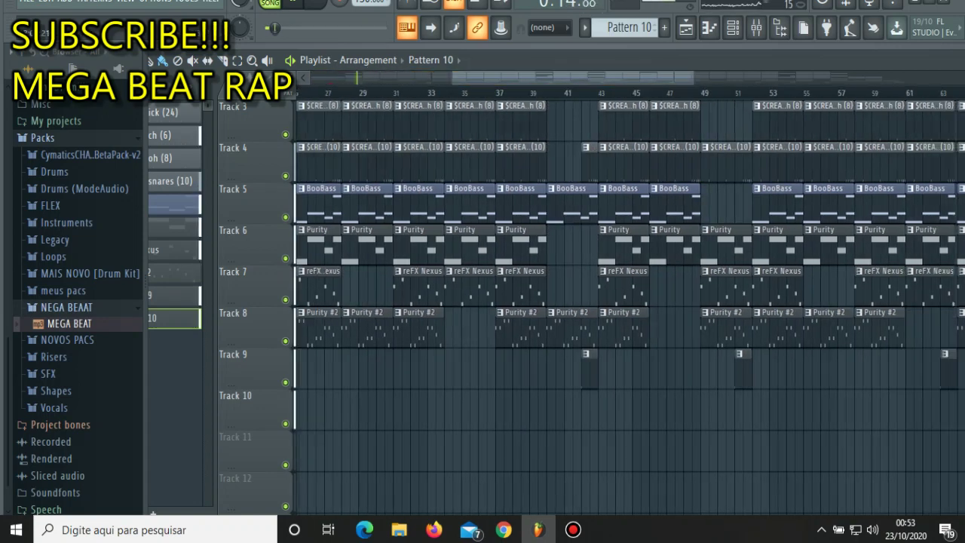
# - Place Pattern 10 clips on Track 10 at bars 42, 63, 78, 90 and 102, below the Pattern 9 clips
pyautogui.click(586, 395)
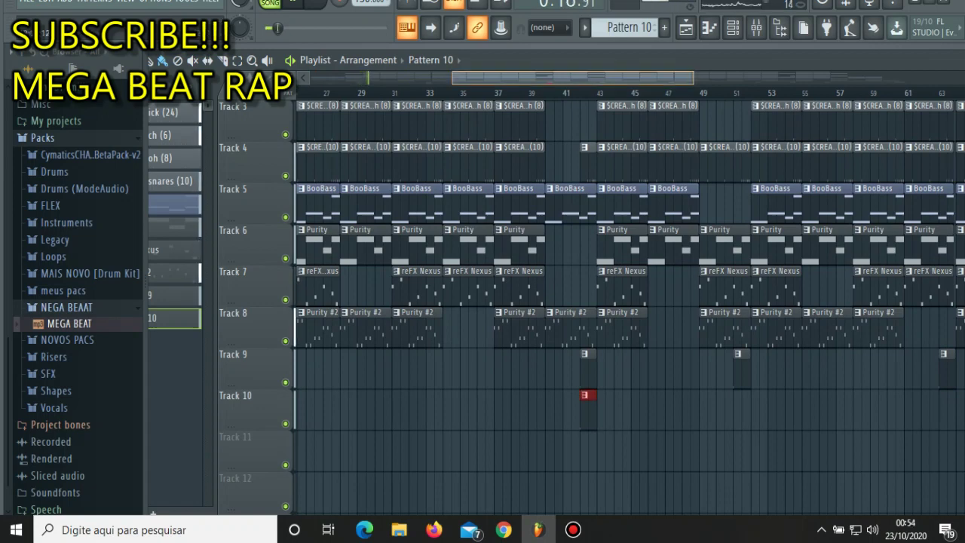
pyautogui.click(761, 395)
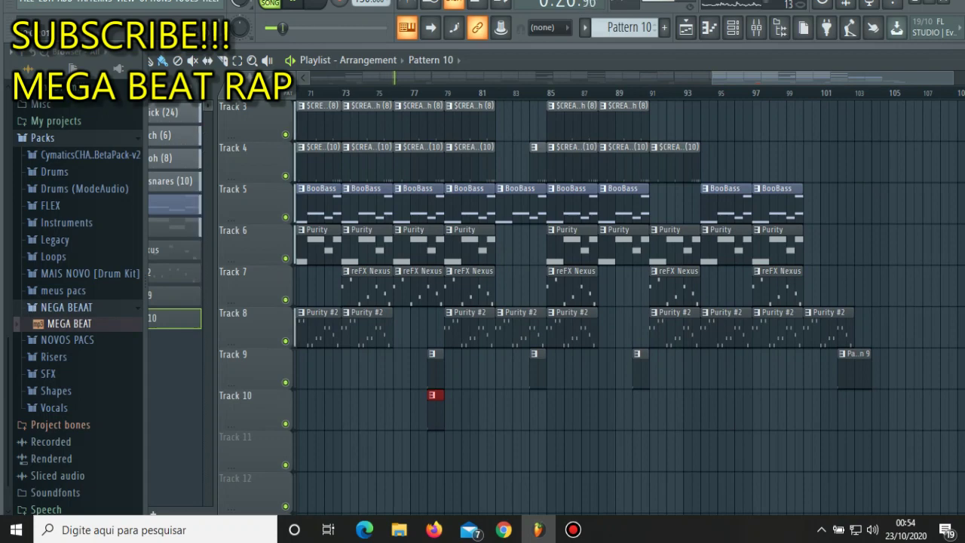
pyautogui.click(640, 395)
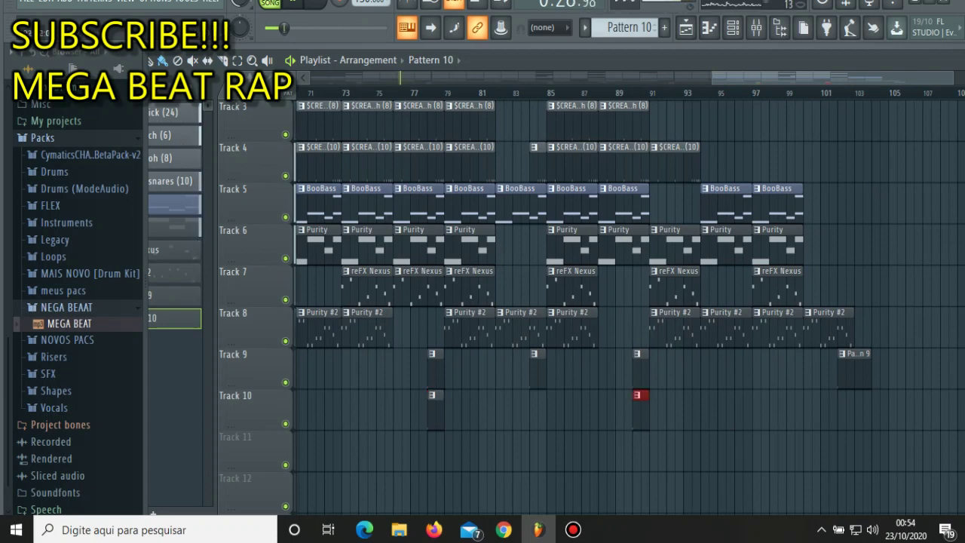
pyautogui.click(845, 395)
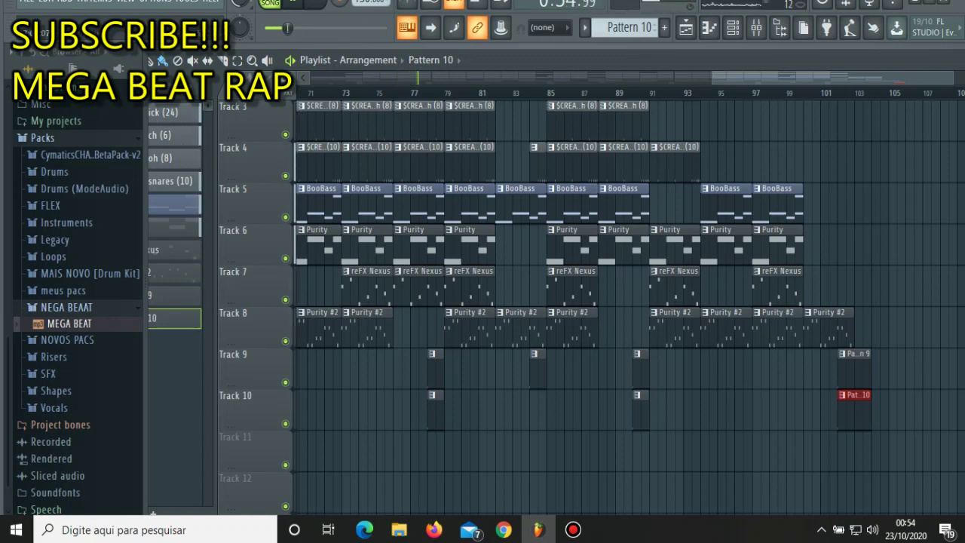
pyautogui.moveTo(713, 78); pyautogui.dragTo(311, 79)
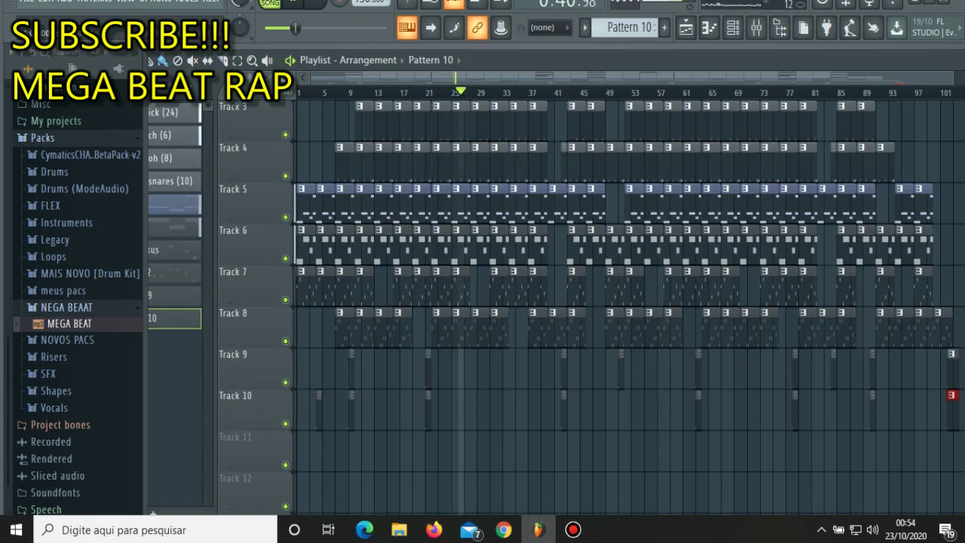
pyautogui.scroll(2, 629, 302)
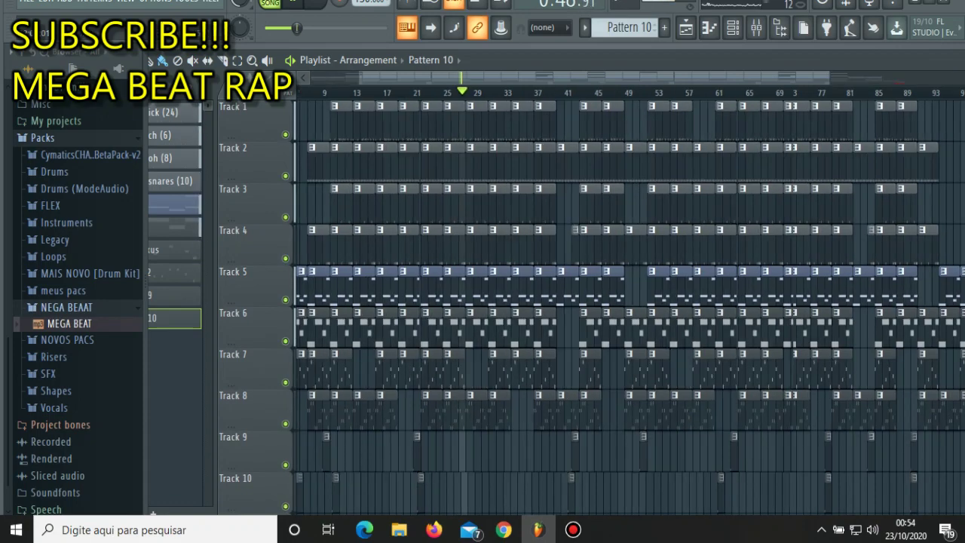
pyautogui.scroll(3, 460, 301)
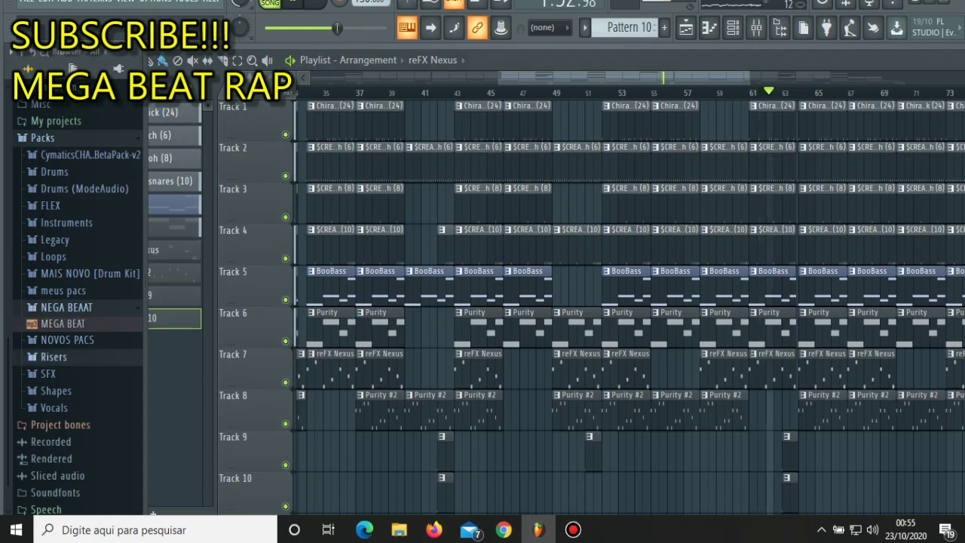
# - Add the Riser Cymbal sample from the Risers pack as a new channel and check its sampler settings
pyautogui.click(53, 356)
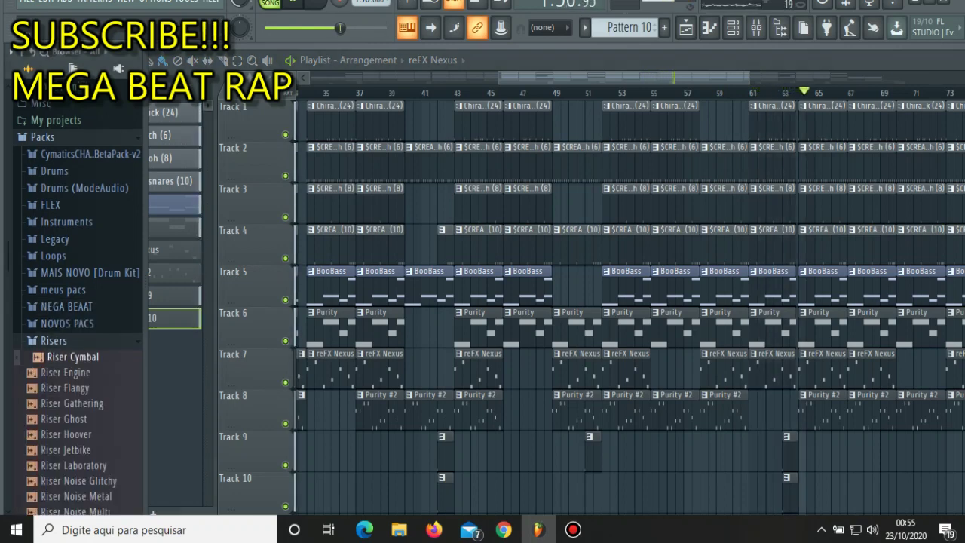
pyautogui.press('F6')
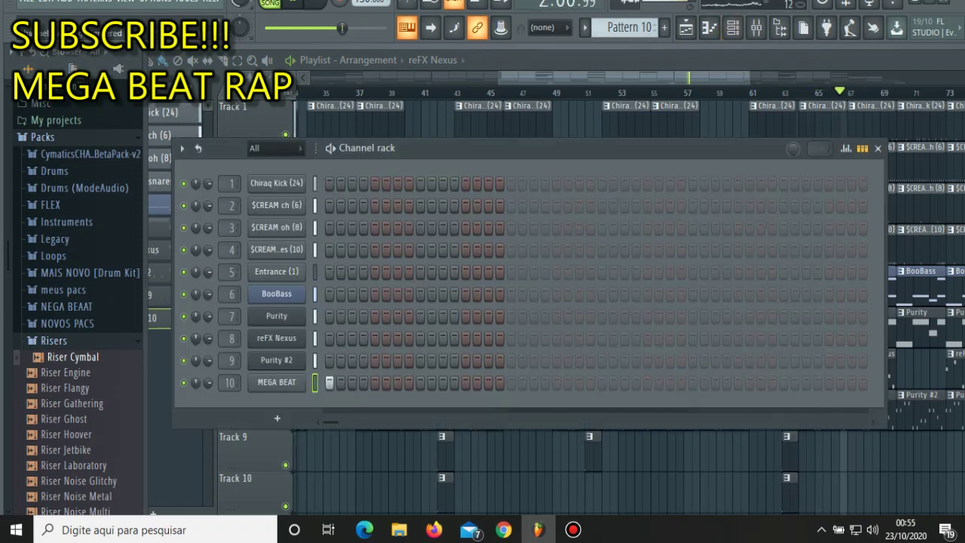
pyautogui.moveTo(73, 357); pyautogui.dragTo(277, 440)
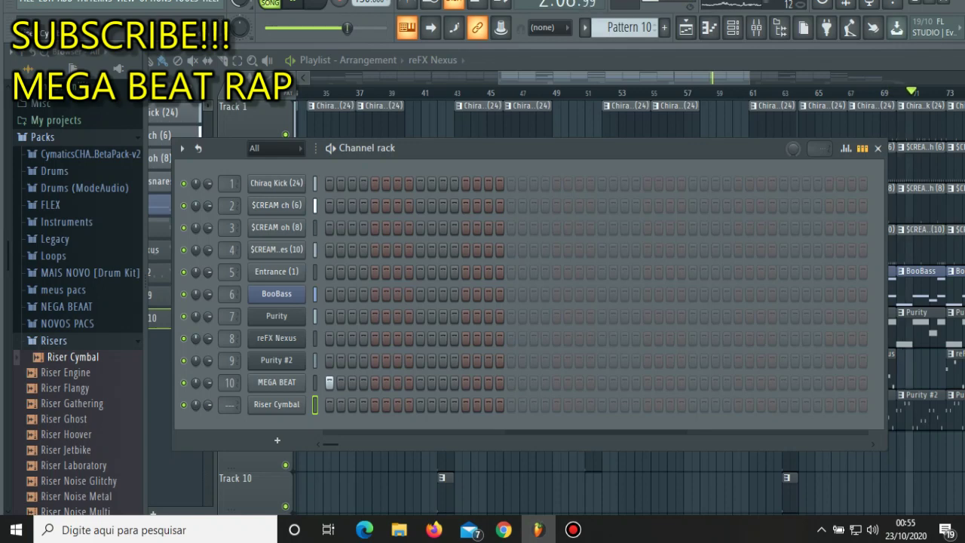
pyautogui.click(276, 405)
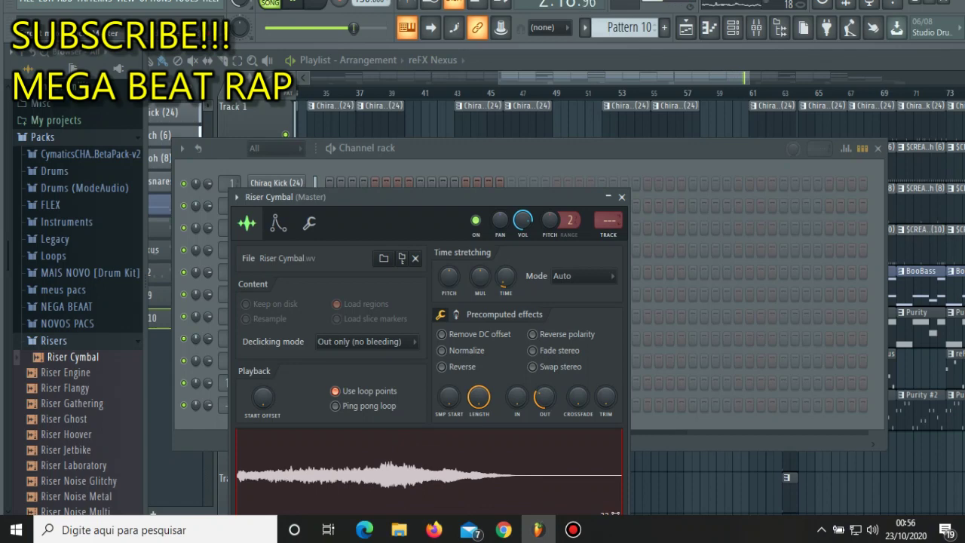
pyautogui.click(621, 197)
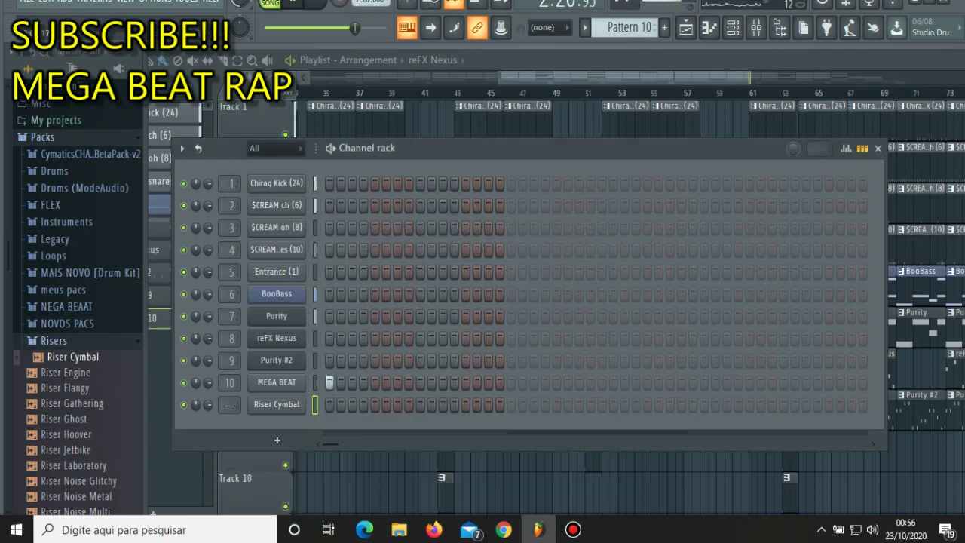
pyautogui.press('F6')
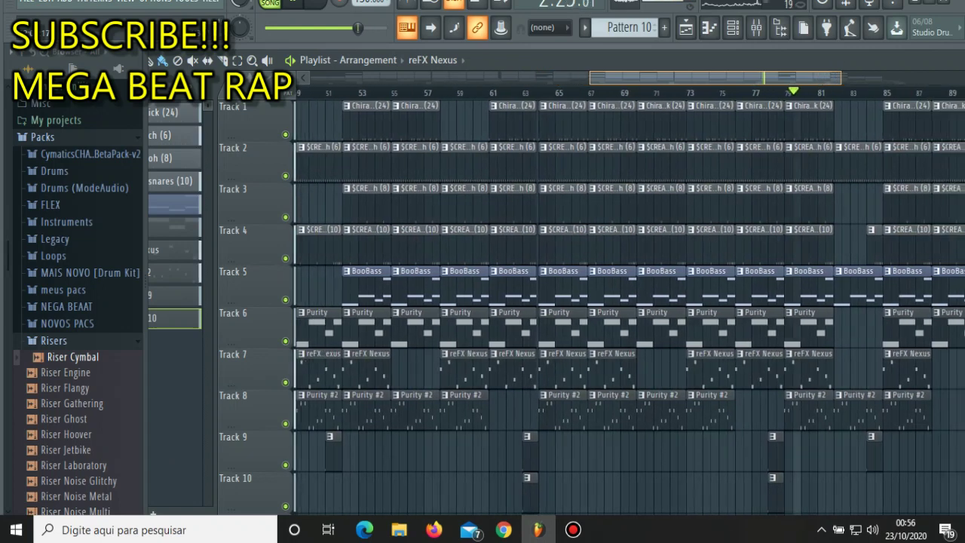
# - Activate the first step of the Riser Cymbal channel in Pattern 10, alongside the MEGA BEAT tag
pyautogui.scroll(-2, 626, 302)
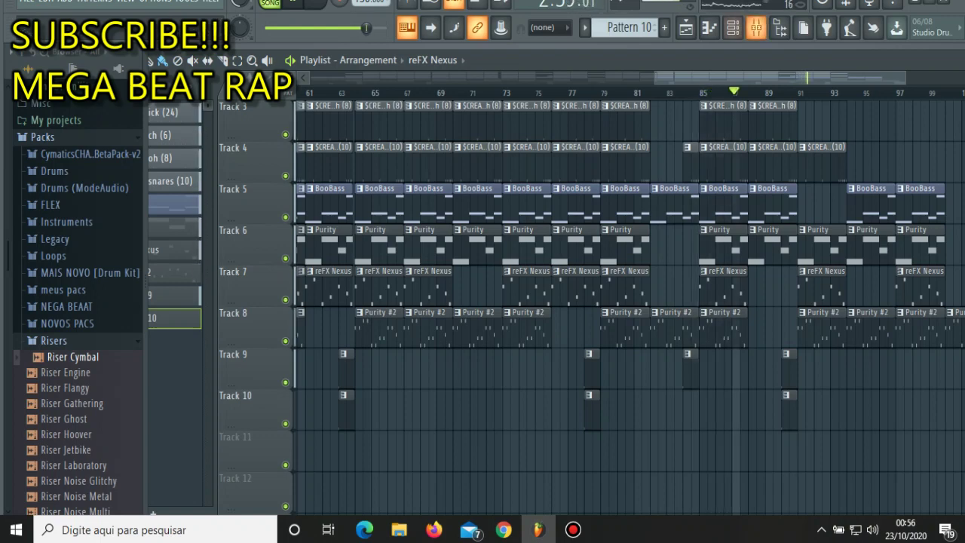
pyautogui.click(733, 28)
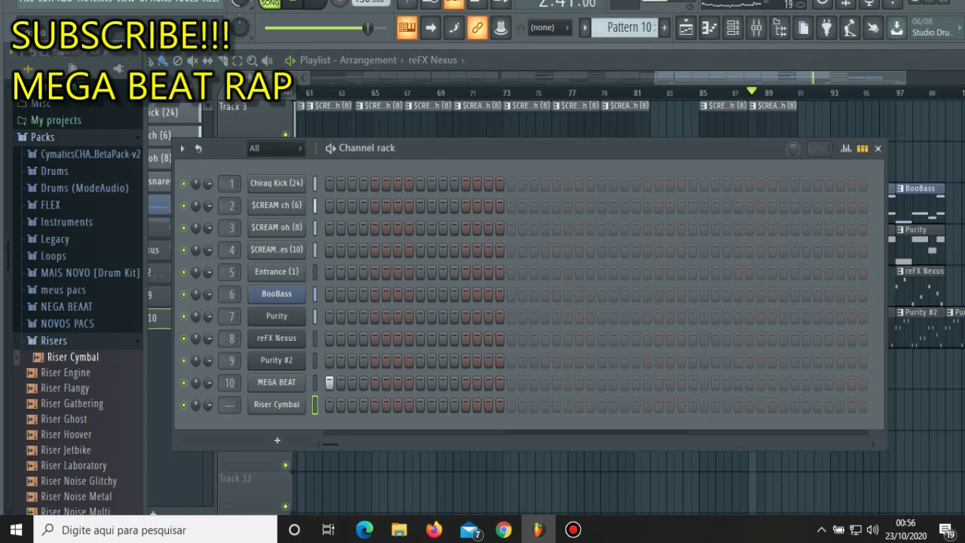
pyautogui.click(329, 404)
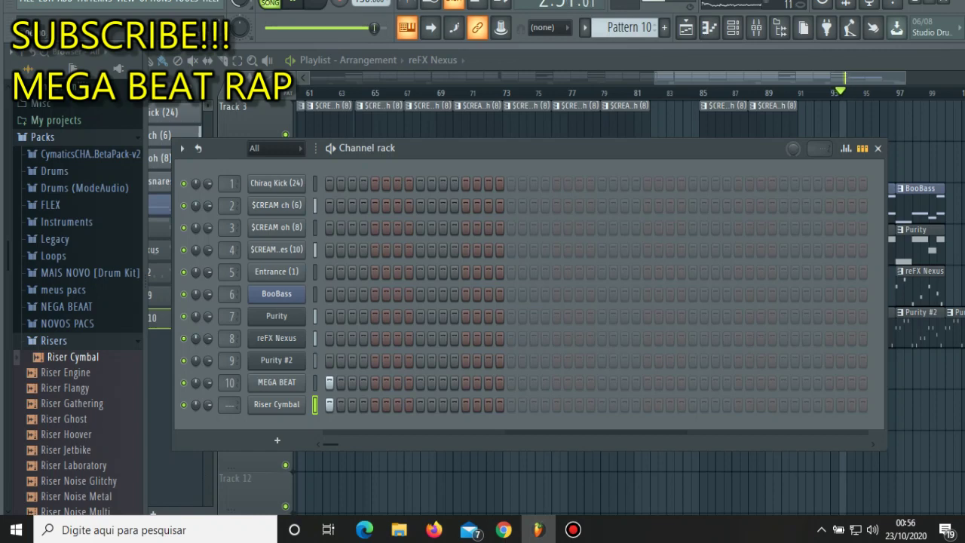
pyautogui.press('F6')
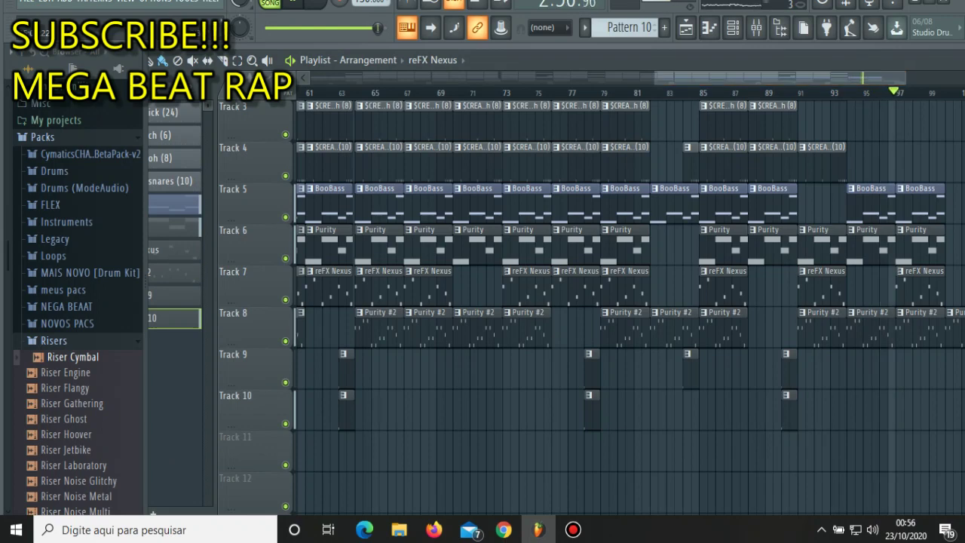
# - Turn off Use loop points in the Riser Cymbal channel's sampler settings
pyautogui.press('F6')
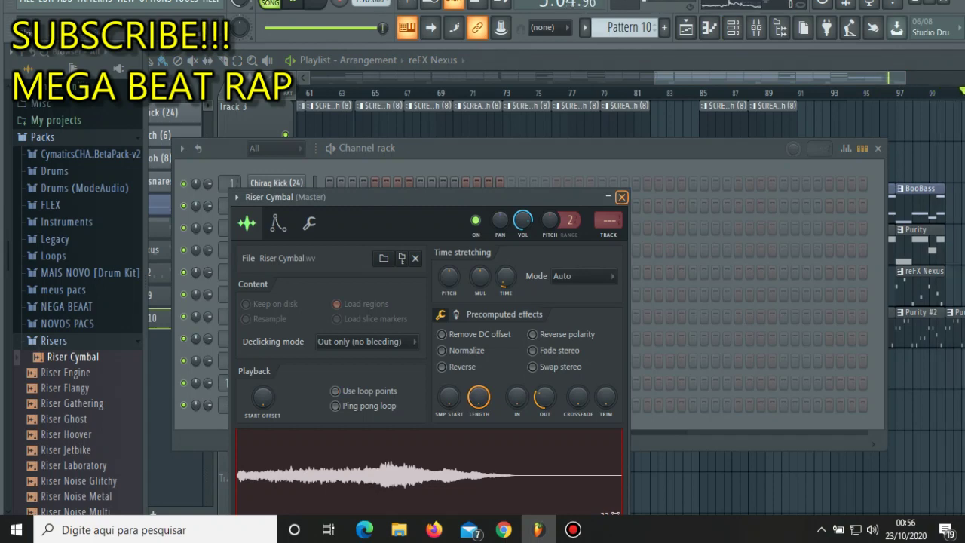
pyautogui.click(621, 196)
pyautogui.press('F6')
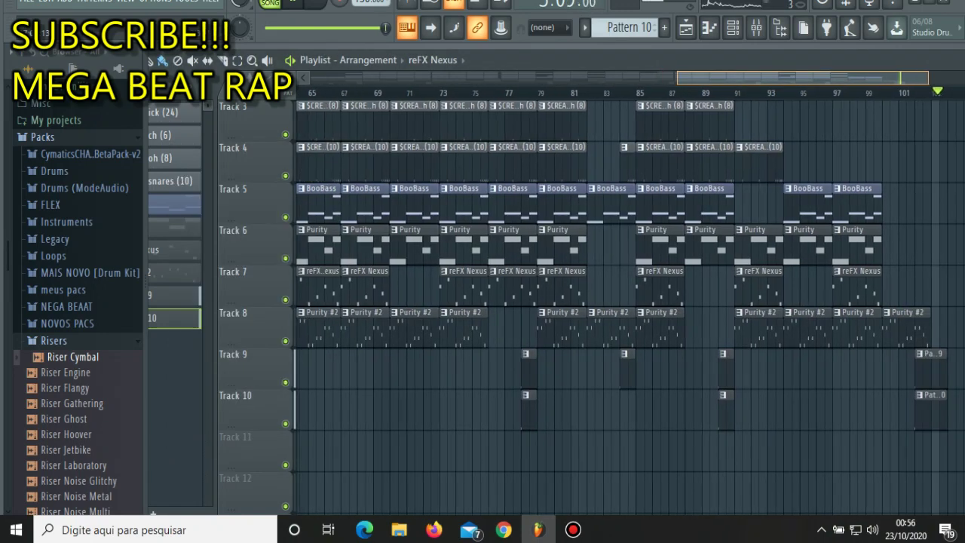
# - Play the song from the start, select the Purity #2 pattern, and lower its volume on mixer Insert 9
pyautogui.press('space')
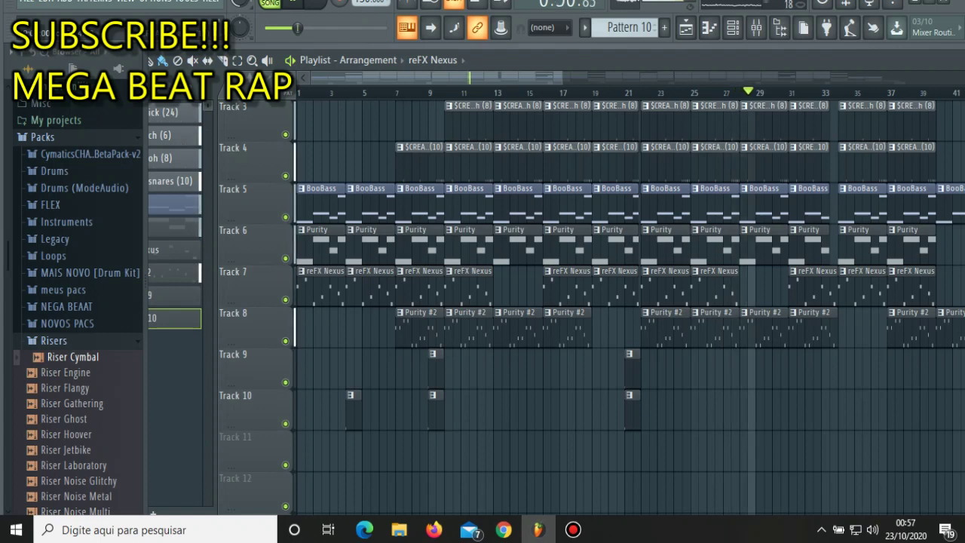
pyautogui.scroll(2, 626, 302)
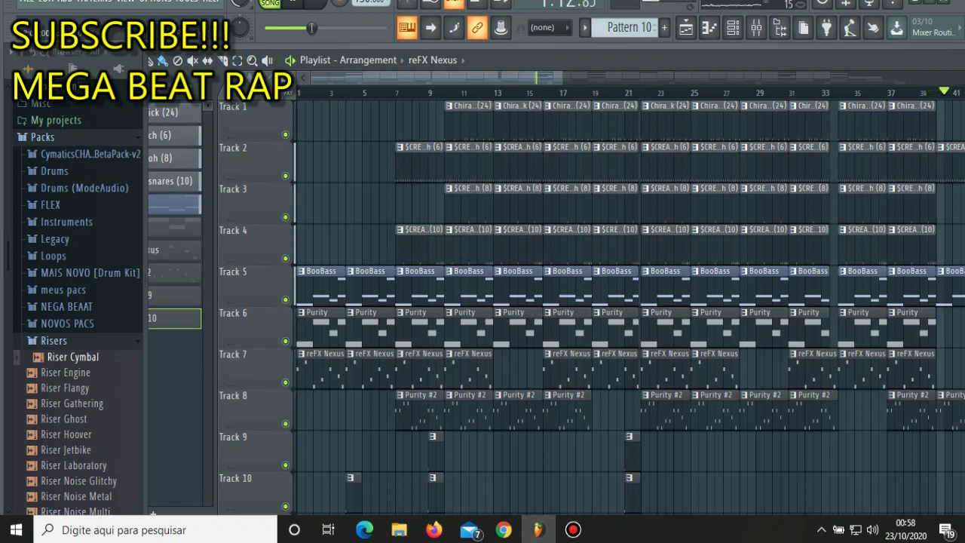
pyautogui.click(174, 273)
pyautogui.press('F9')
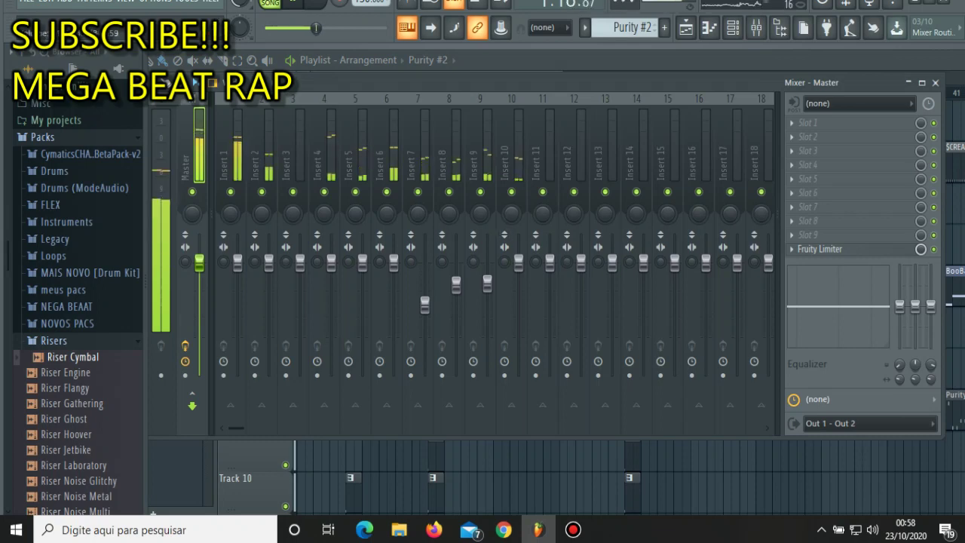
pyautogui.press('F9')
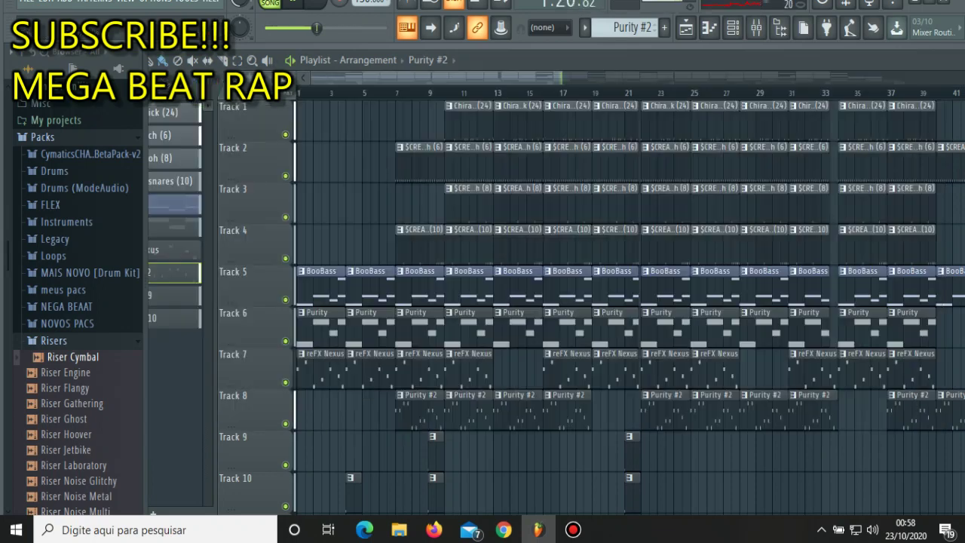
pyautogui.press('F6')
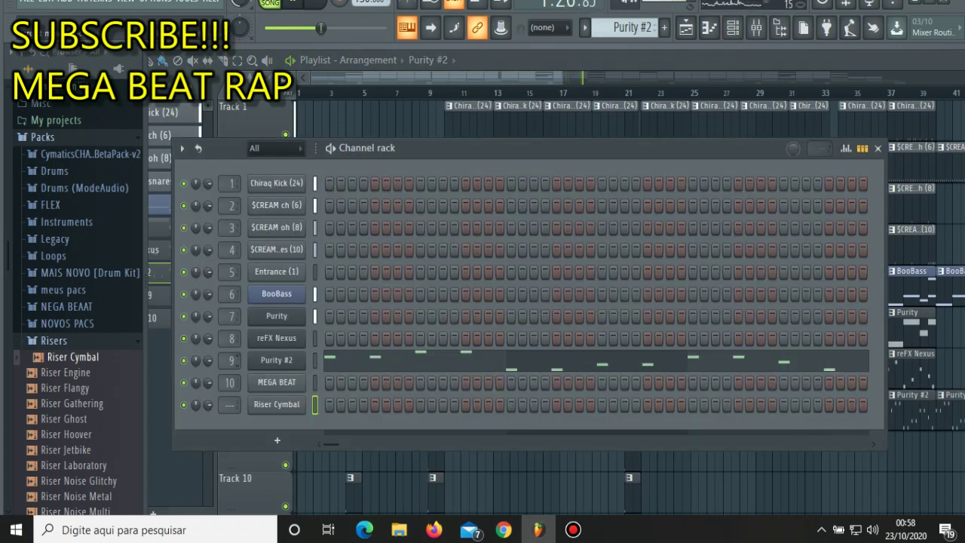
pyautogui.press('F9')
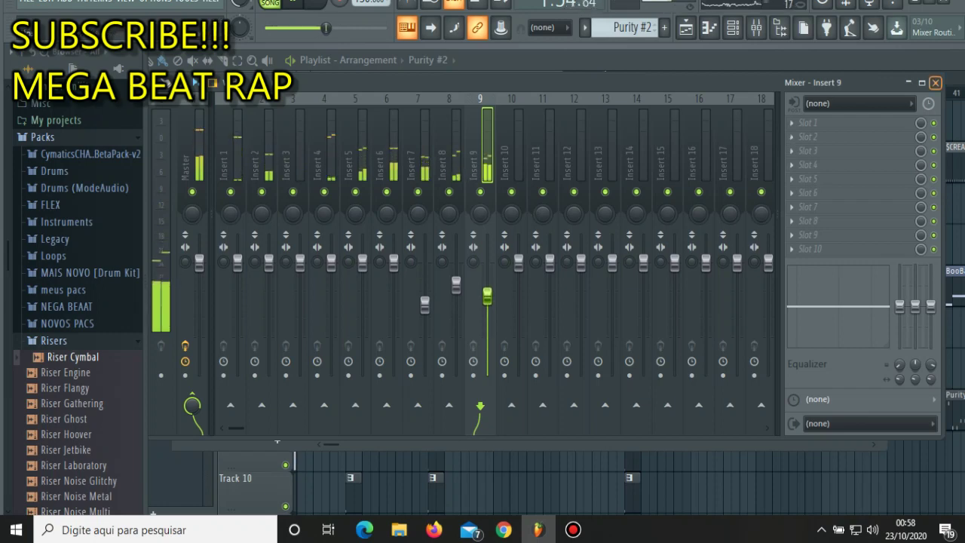
pyautogui.click(935, 83)
pyautogui.click(868, 144)
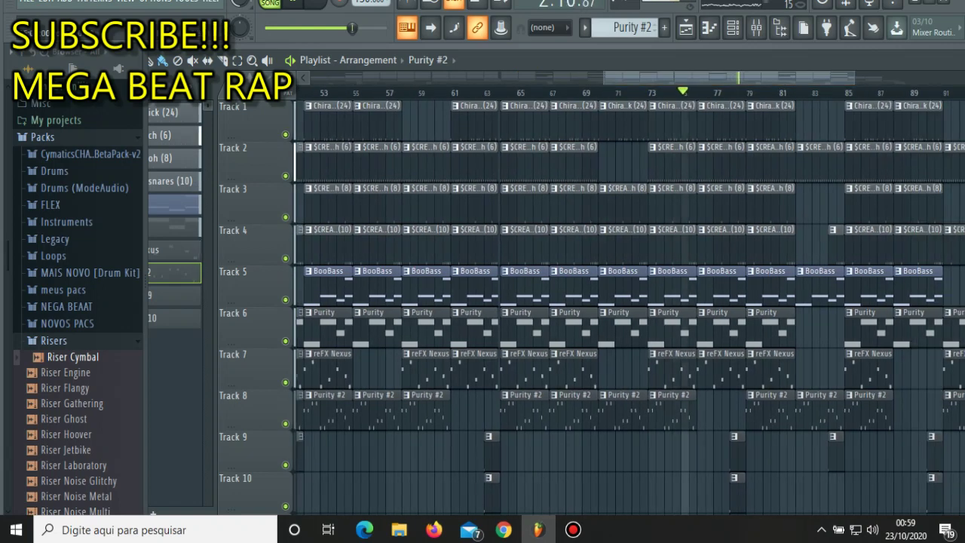
# - Select the $CREAM ch (6) pattern and open its steps in the Channel rack
pyautogui.click(173, 135)
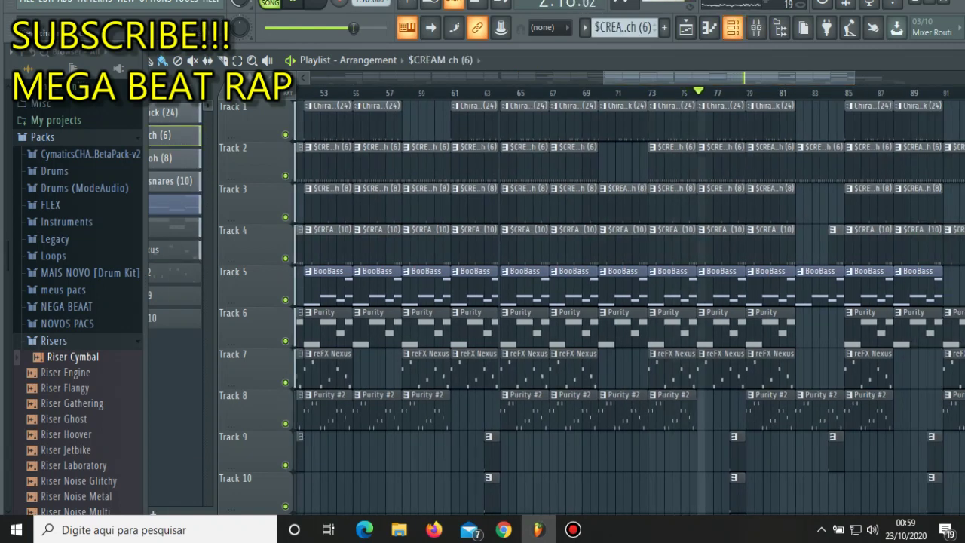
pyautogui.press('F6')
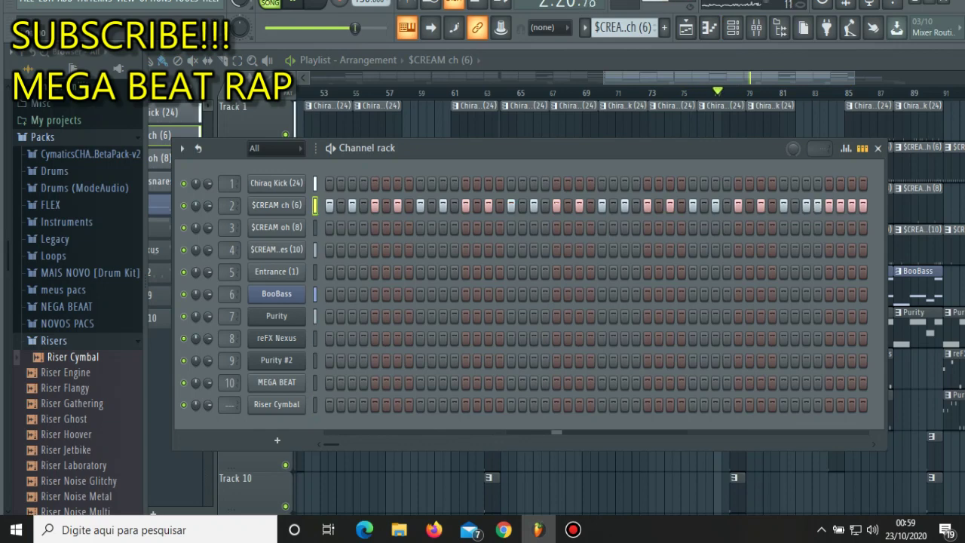